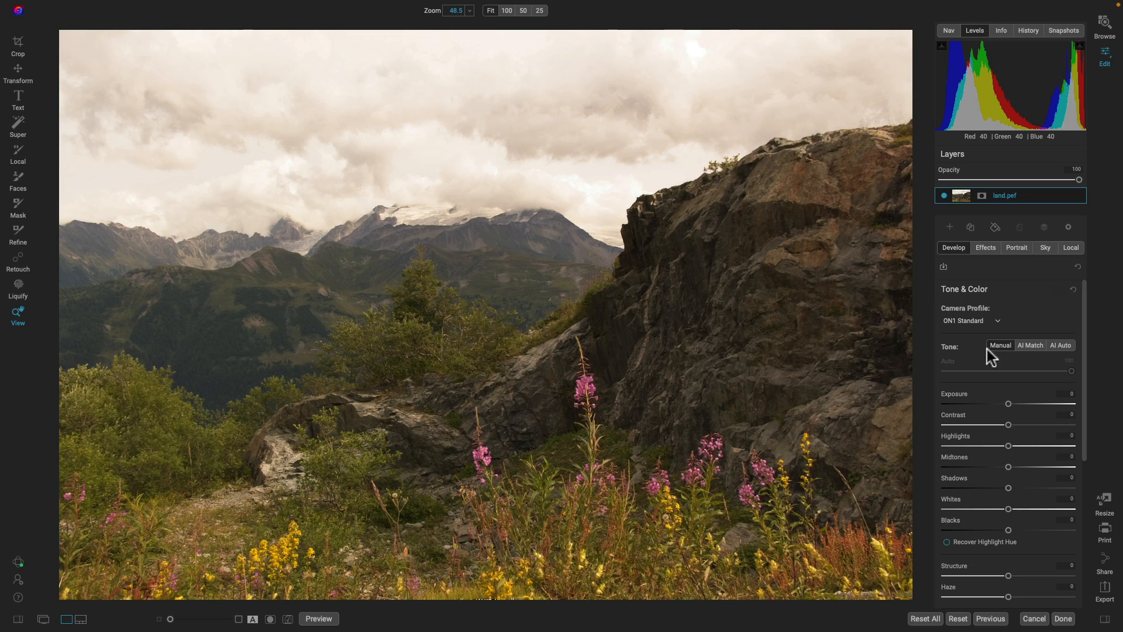
# Step: Neutralise the photo's white balance by sampling a grey area of the clouds with the colour eyedropper
pyautogui.scroll(-4, 991, 403)
pyautogui.scroll(-4, 989, 403)
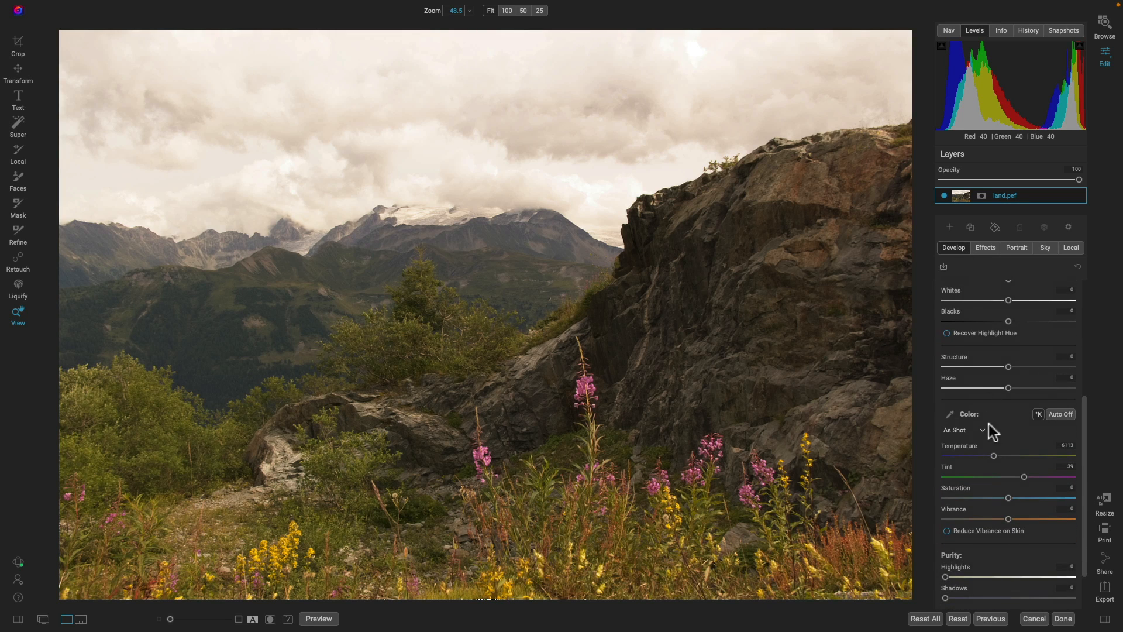
pyautogui.click(950, 413)
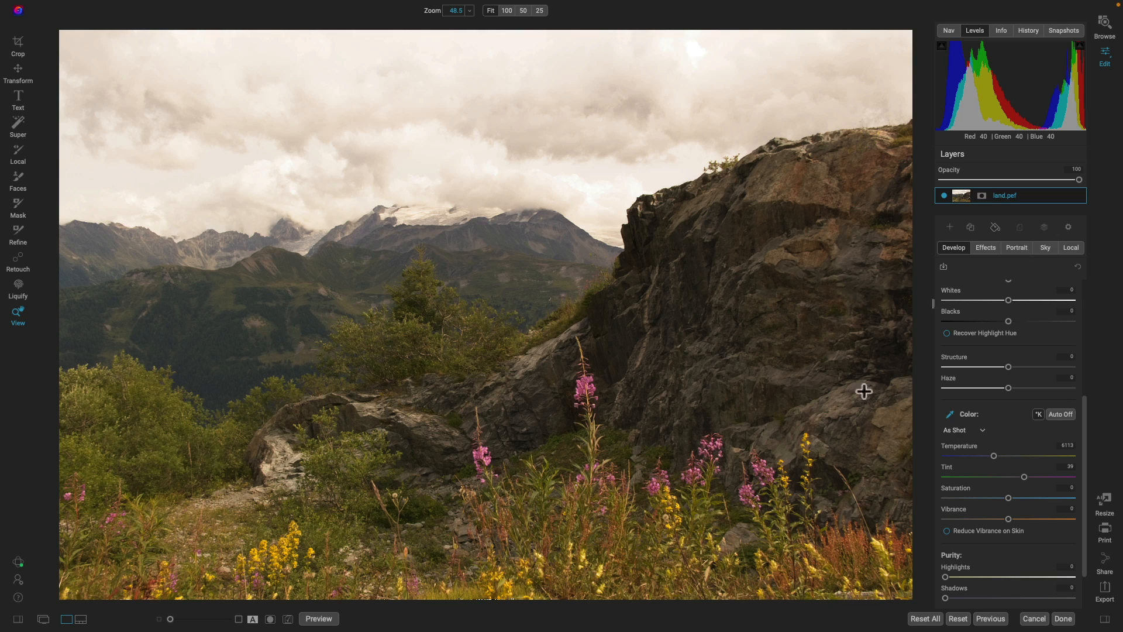
pyautogui.click(676, 103)
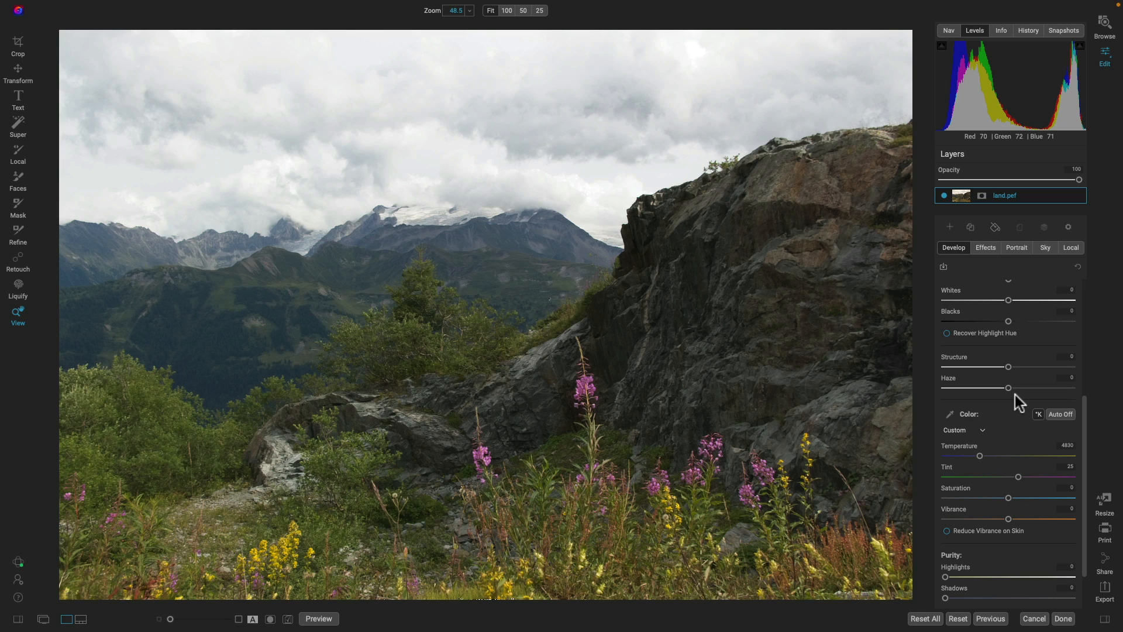
pyautogui.scroll(4, 1002, 434)
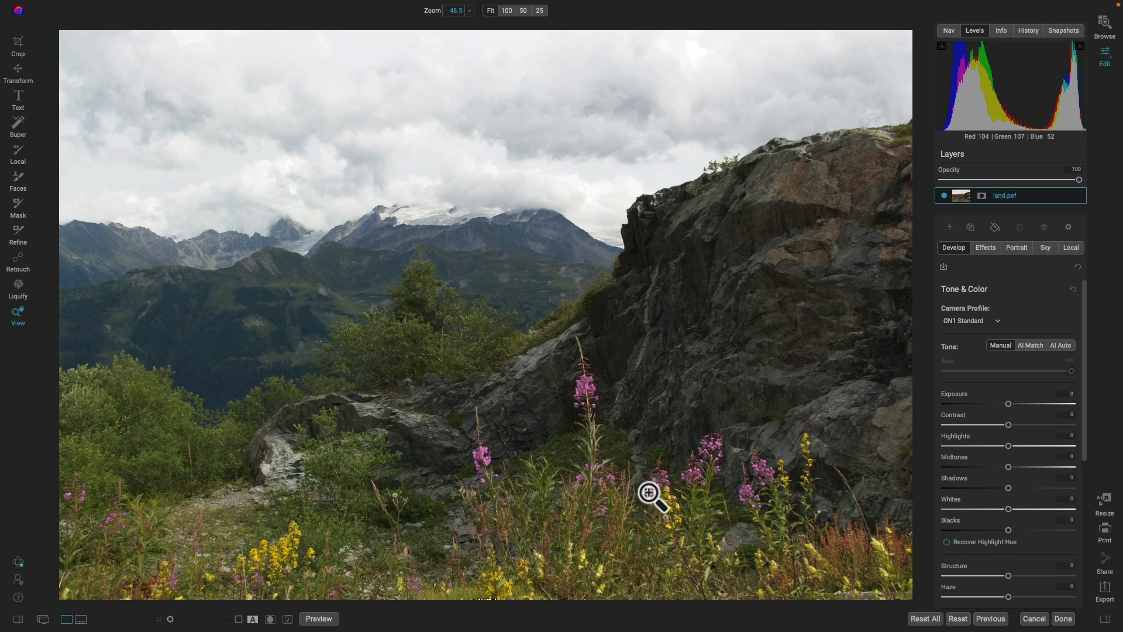
# Step: Select the distant mountains and the rock face with Super Select and apply the Surreal Dynamic Contrast filter to them
pyautogui.press('w')
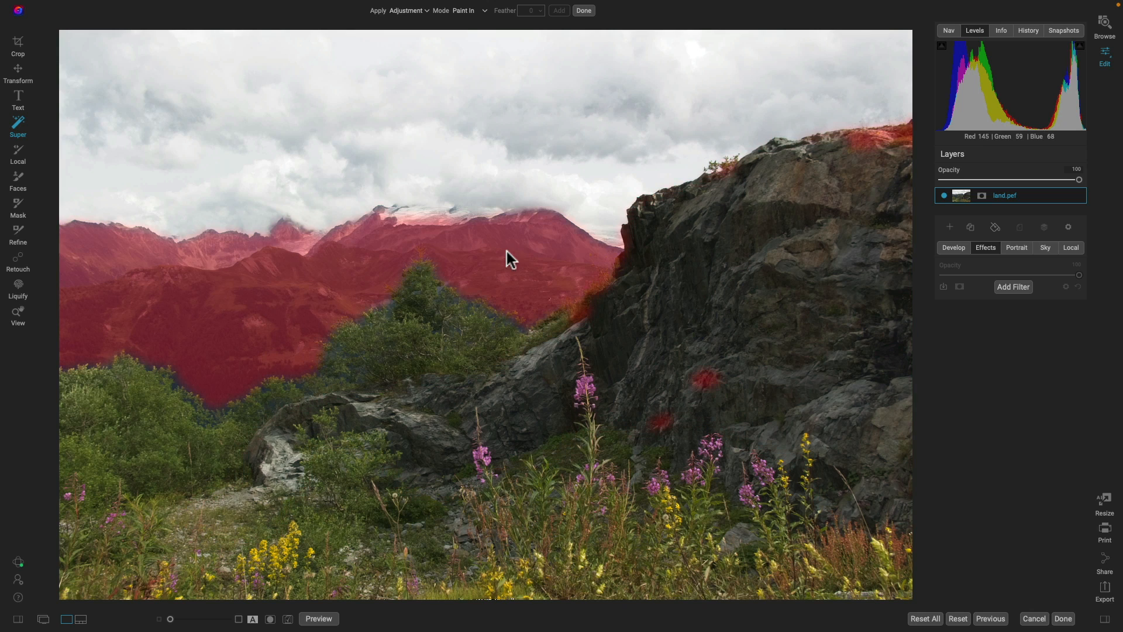
pyautogui.click(289, 275)
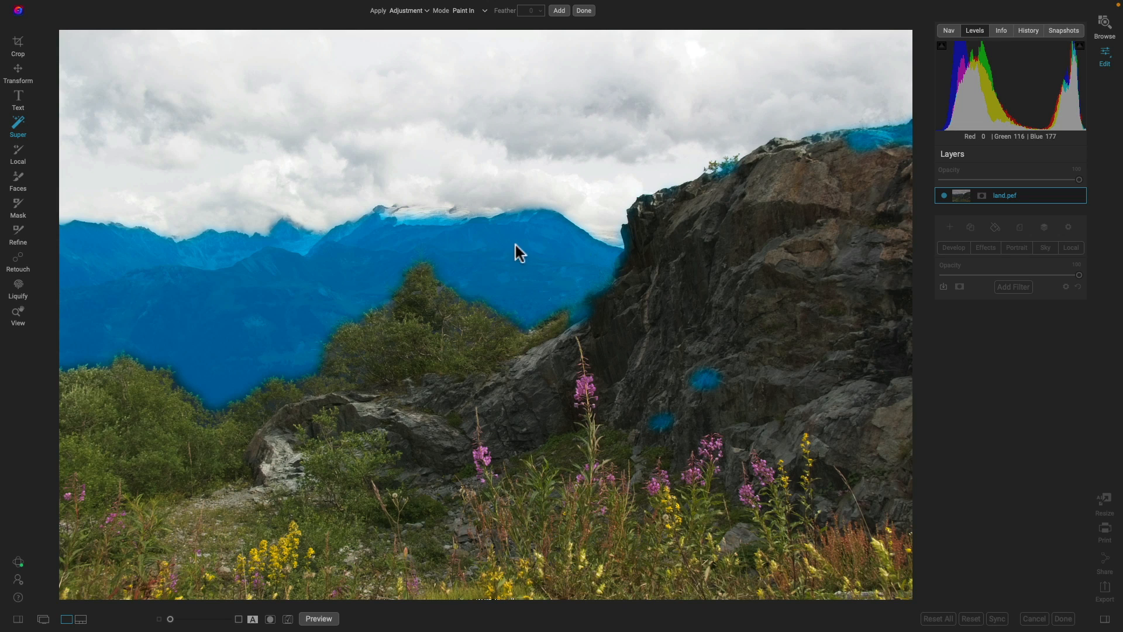
pyautogui.click(703, 286)
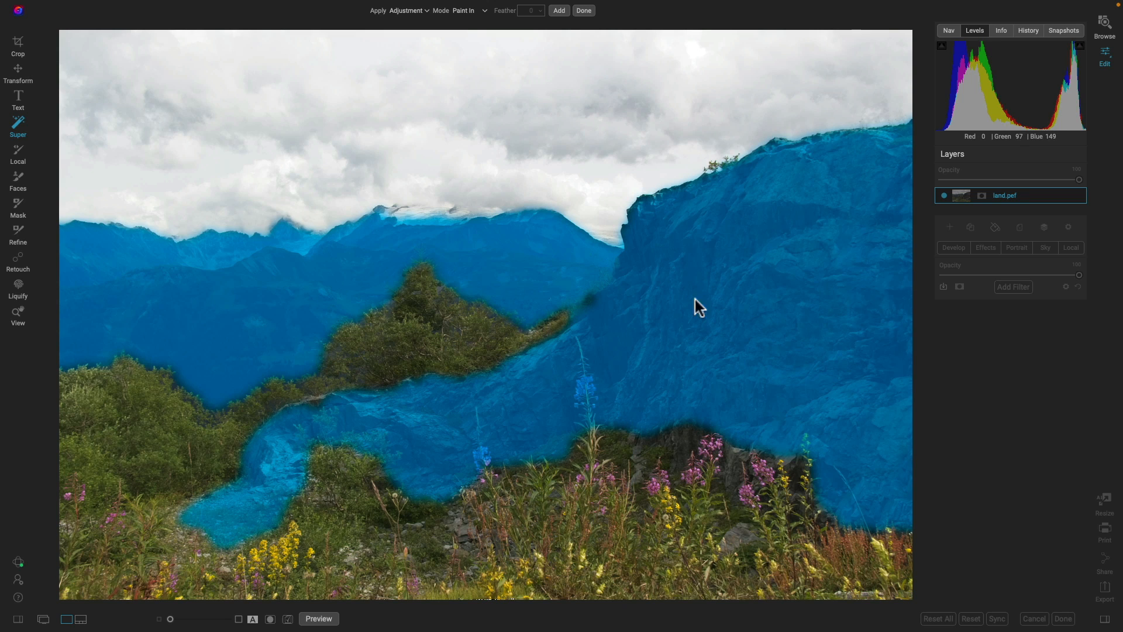
pyautogui.rightClick(380, 260)
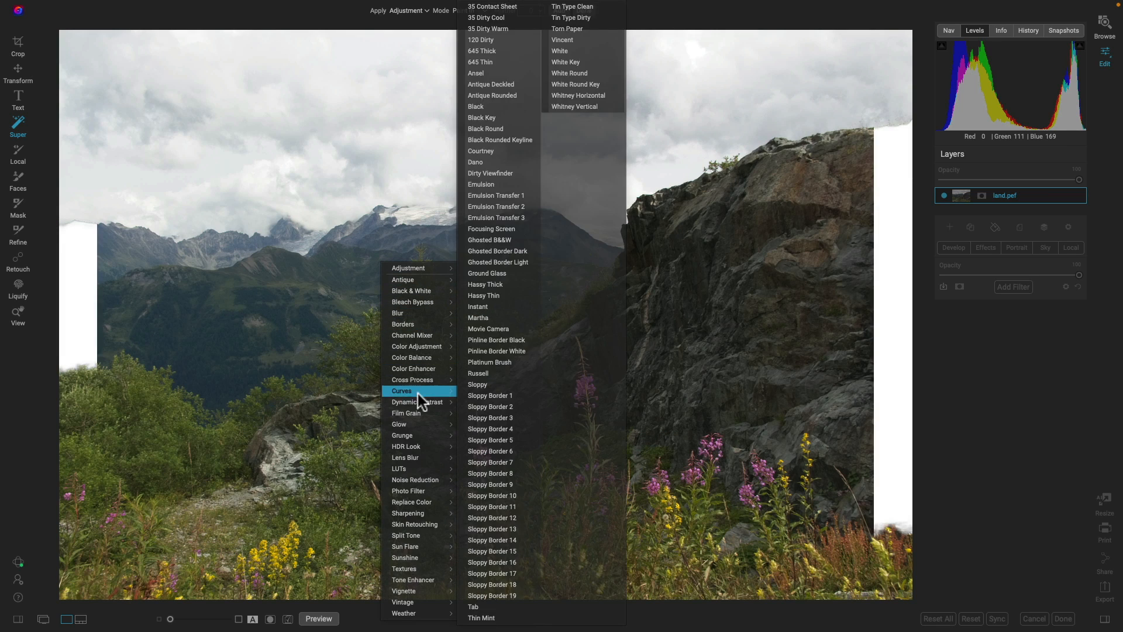
pyautogui.moveTo(413, 398)
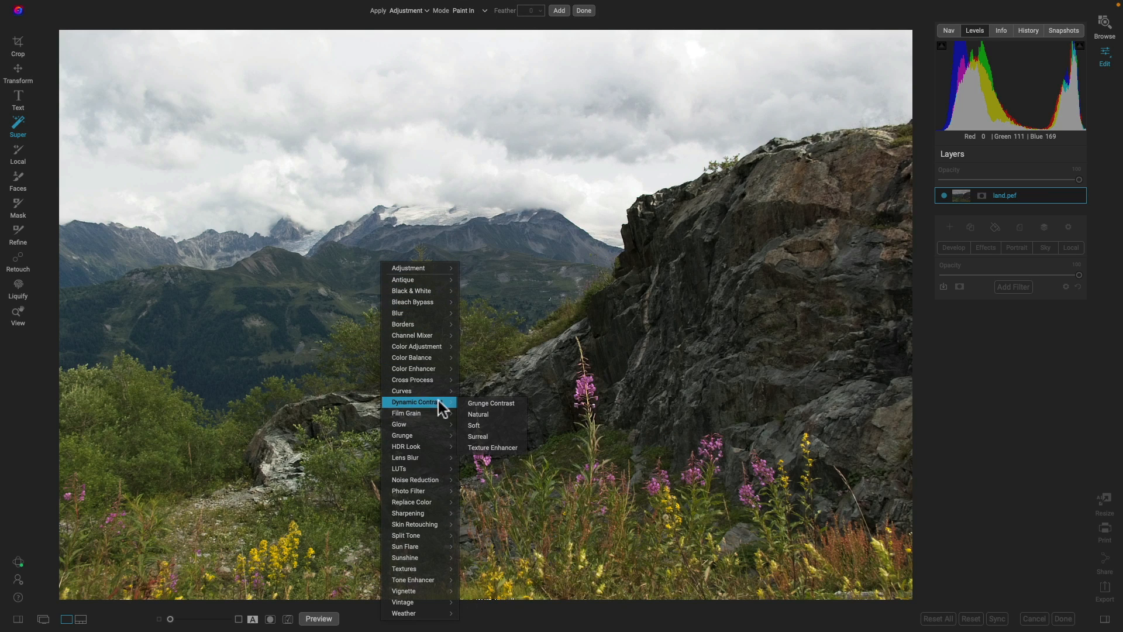
pyautogui.click(497, 435)
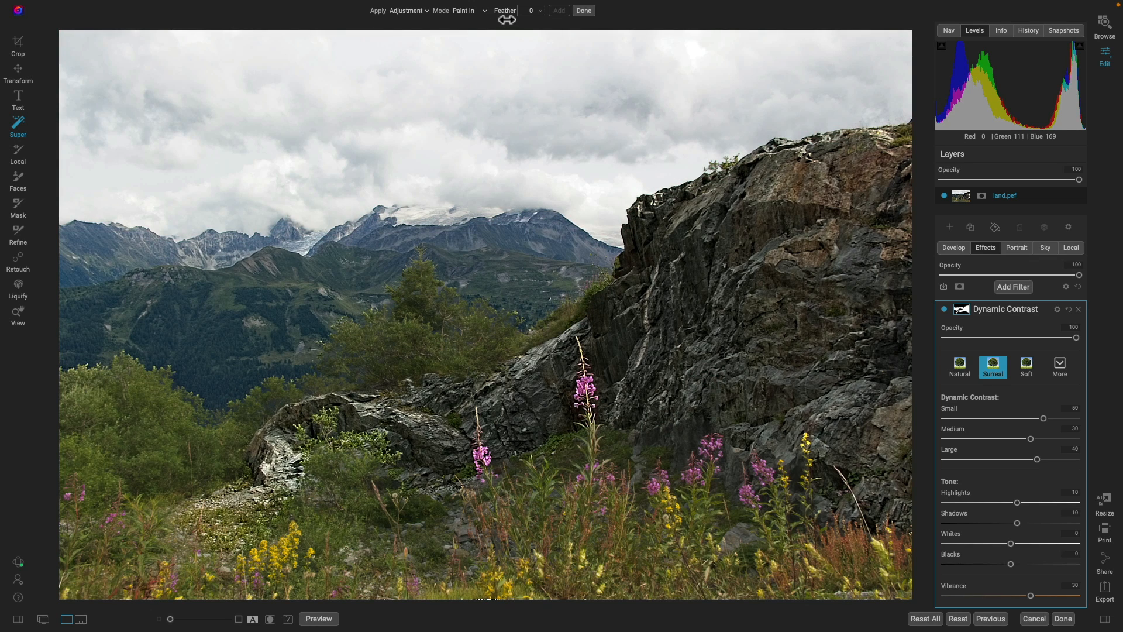
# Step: Try feather values of 100 and 49 on the Dynamic Contrast mask and return the feather to 0
pyautogui.moveTo(507, 20); pyautogui.dragTo(558, 26)
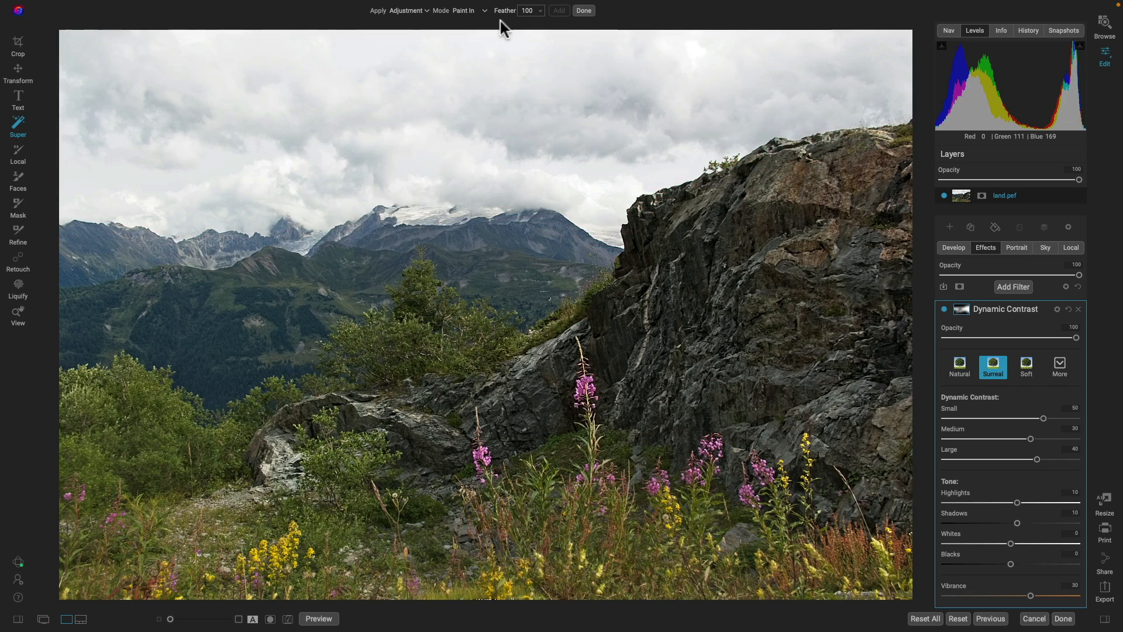
pyautogui.moveTo(511, 21); pyautogui.dragTo(356, 42)
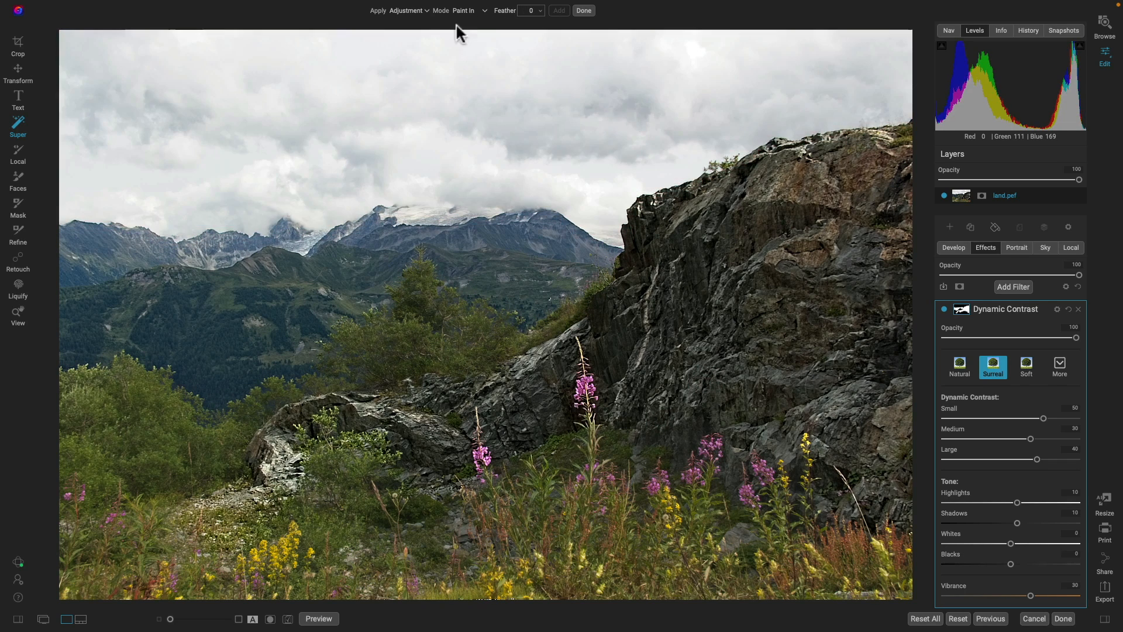
pyautogui.moveTo(509, 21); pyautogui.dragTo(543, 17)
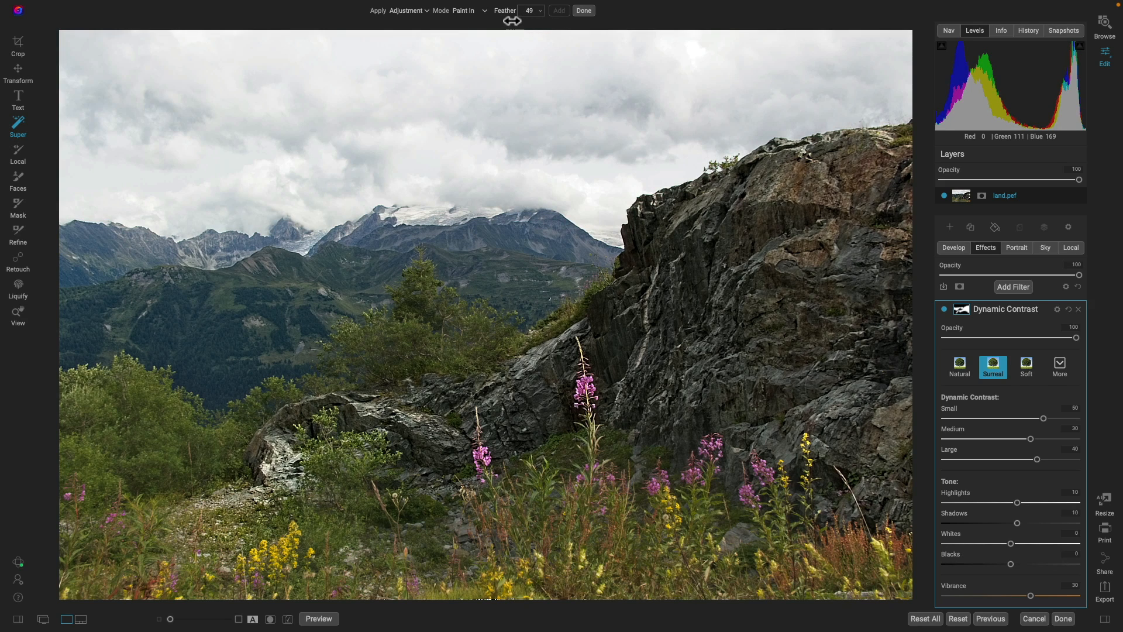
pyautogui.moveTo(512, 21); pyautogui.dragTo(439, 18)
# Step: Preview the Dynamic Contrast mask in black and white, set its feather to 53, and return to the normal photo view
pyautogui.click(962, 309)
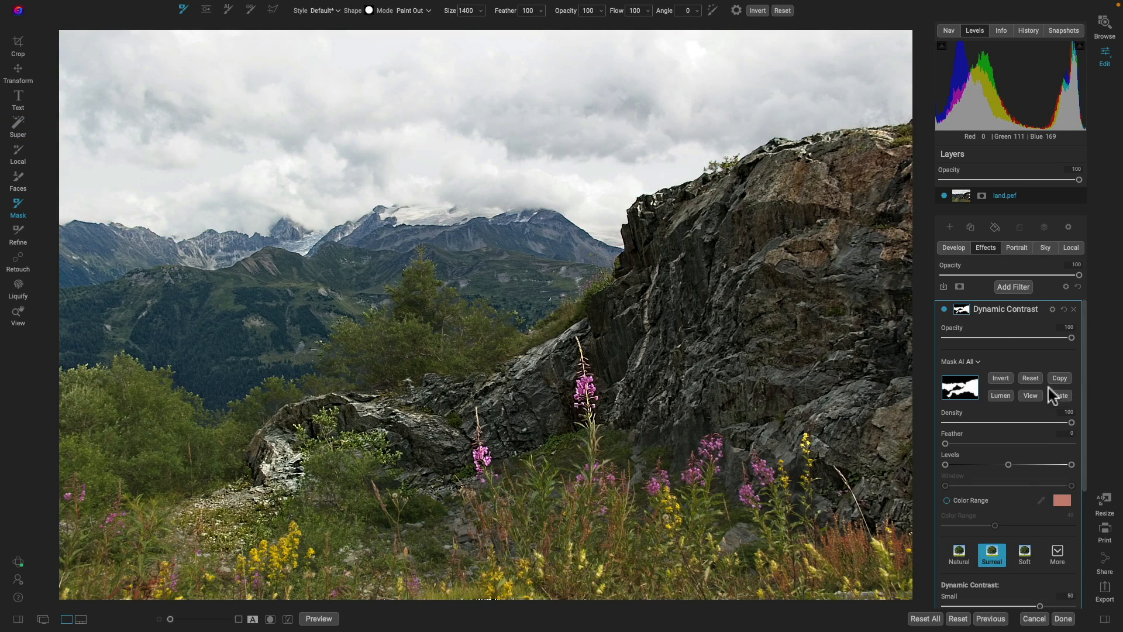
pyautogui.click(1032, 396)
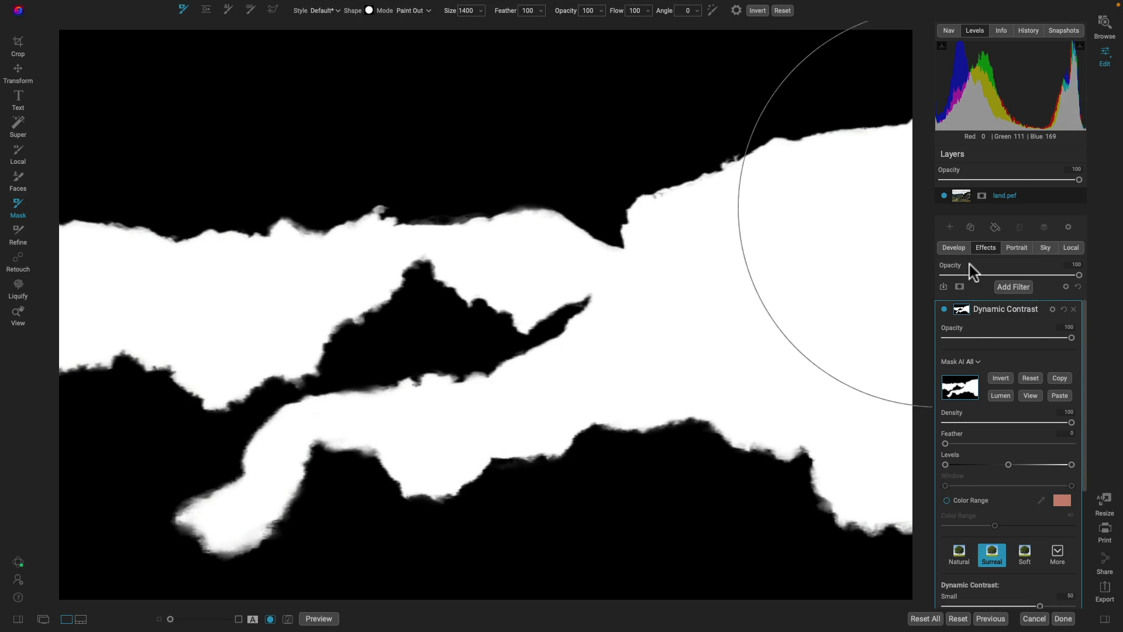
pyautogui.press('w')
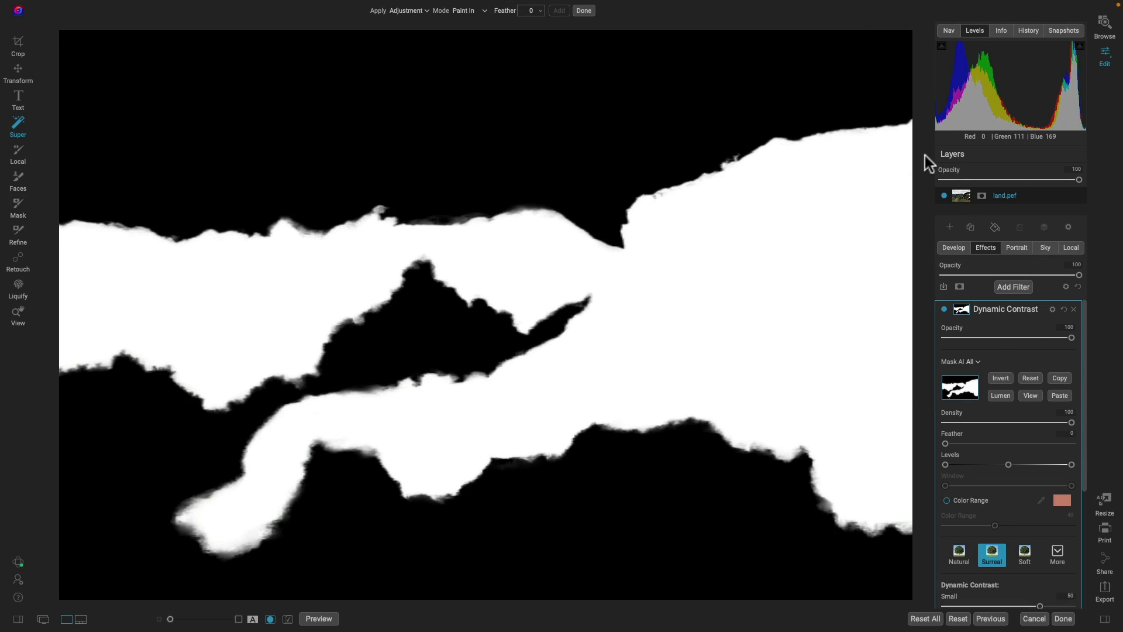
pyautogui.moveTo(515, 23); pyautogui.dragTo(556, 27)
pyautogui.click(1032, 396)
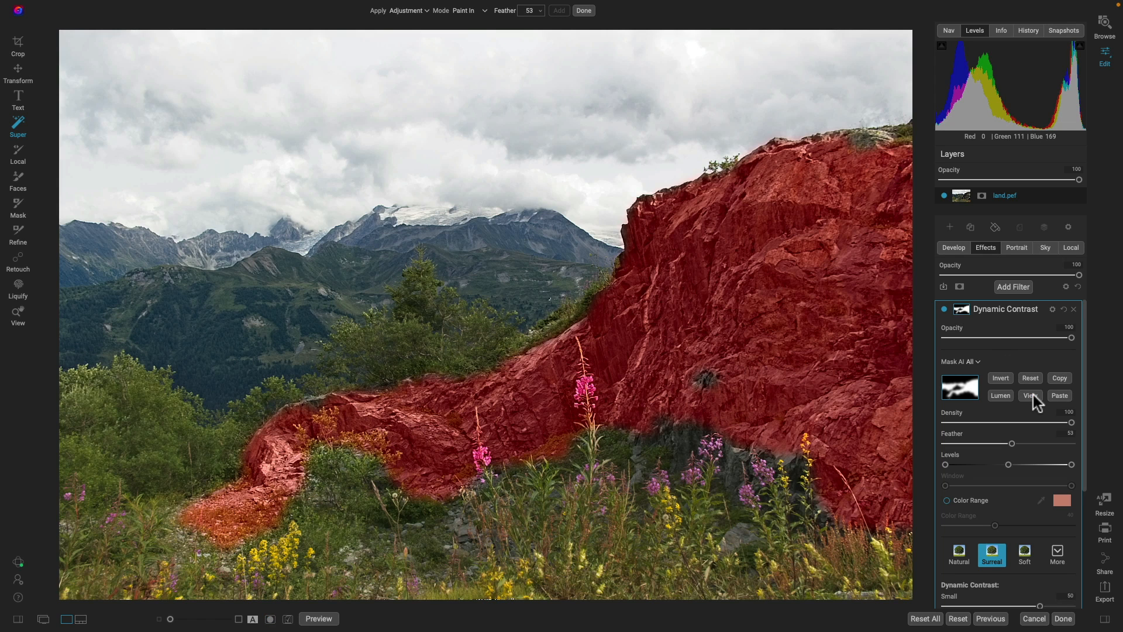
pyautogui.click(997, 316)
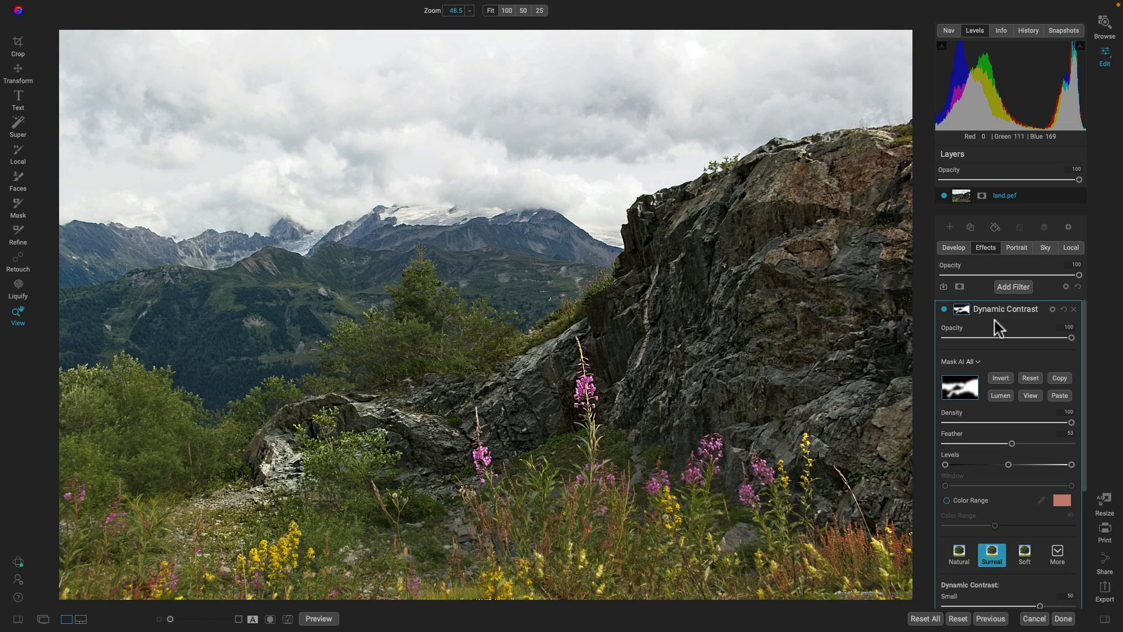
# Step: Compare the photo with and without Dynamic Contrast and reduce the filter's opacity to 71
pyautogui.click(944, 310)
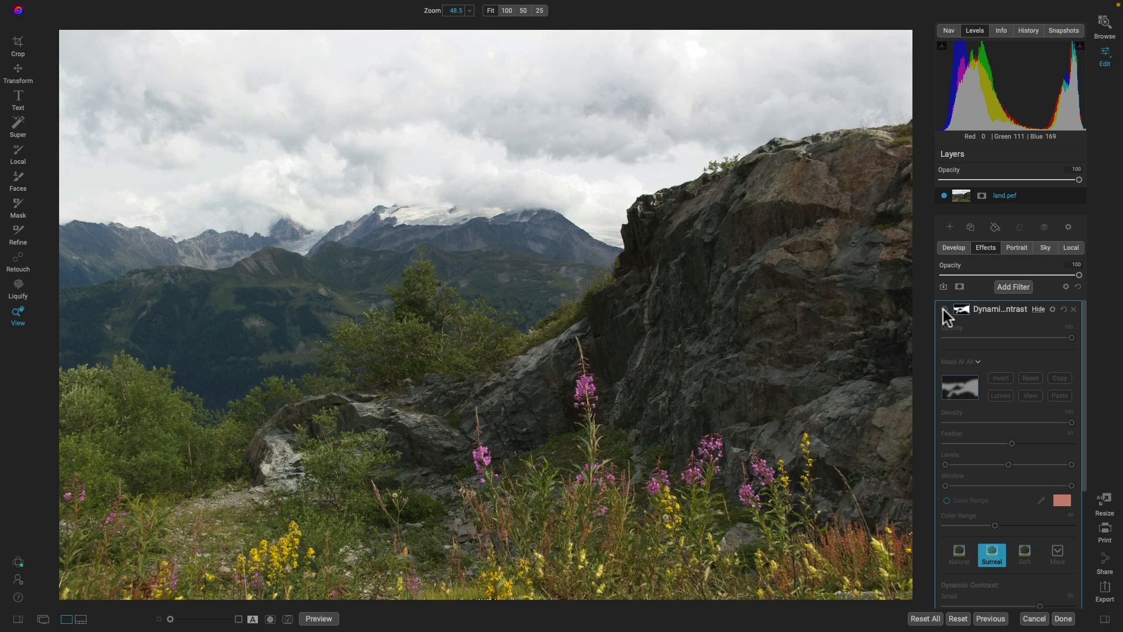
pyautogui.click(944, 309)
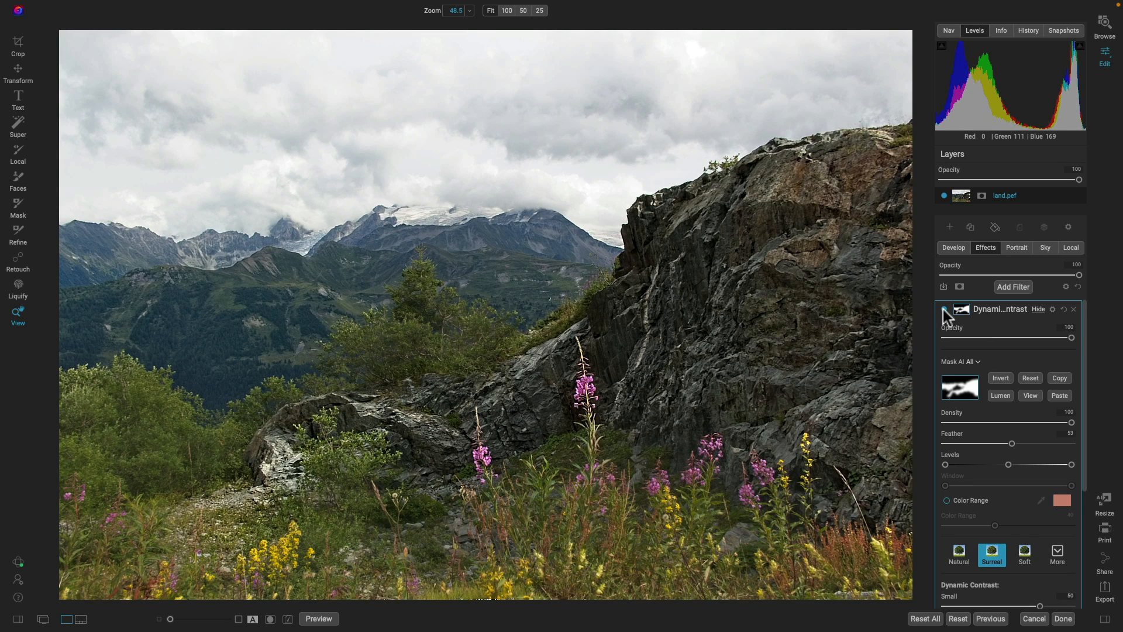
pyautogui.moveTo(1070, 337); pyautogui.dragTo(1034, 343)
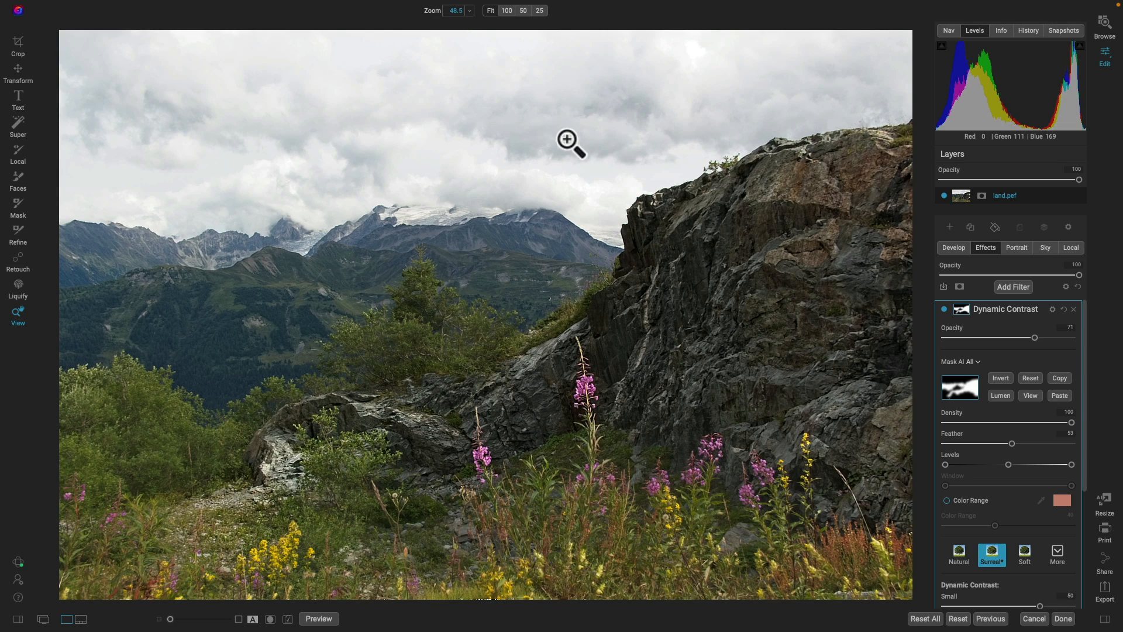
# Step: Mask the darkening local adjustment to the Sky region using the Paint In mode
pyautogui.click(1072, 248)
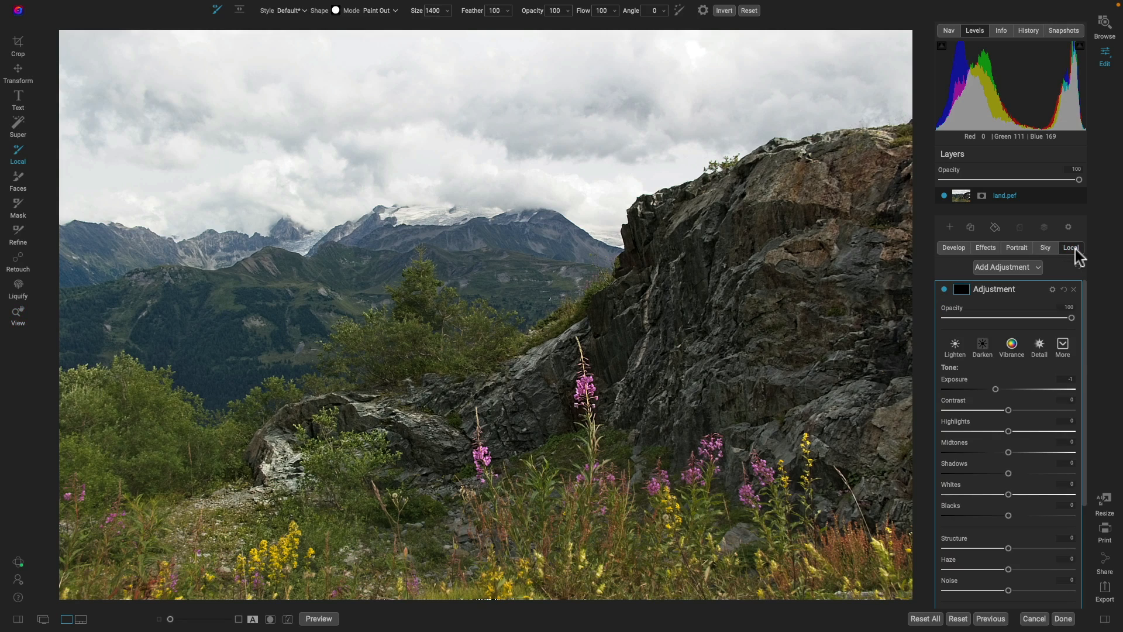
pyautogui.click(1039, 267)
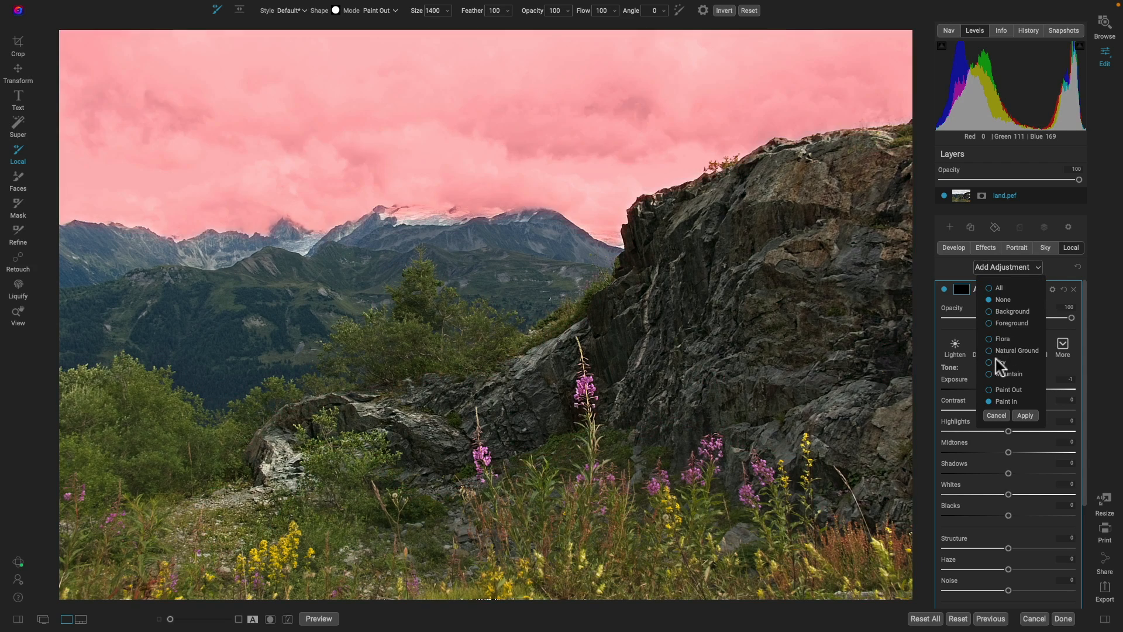
pyautogui.click(989, 363)
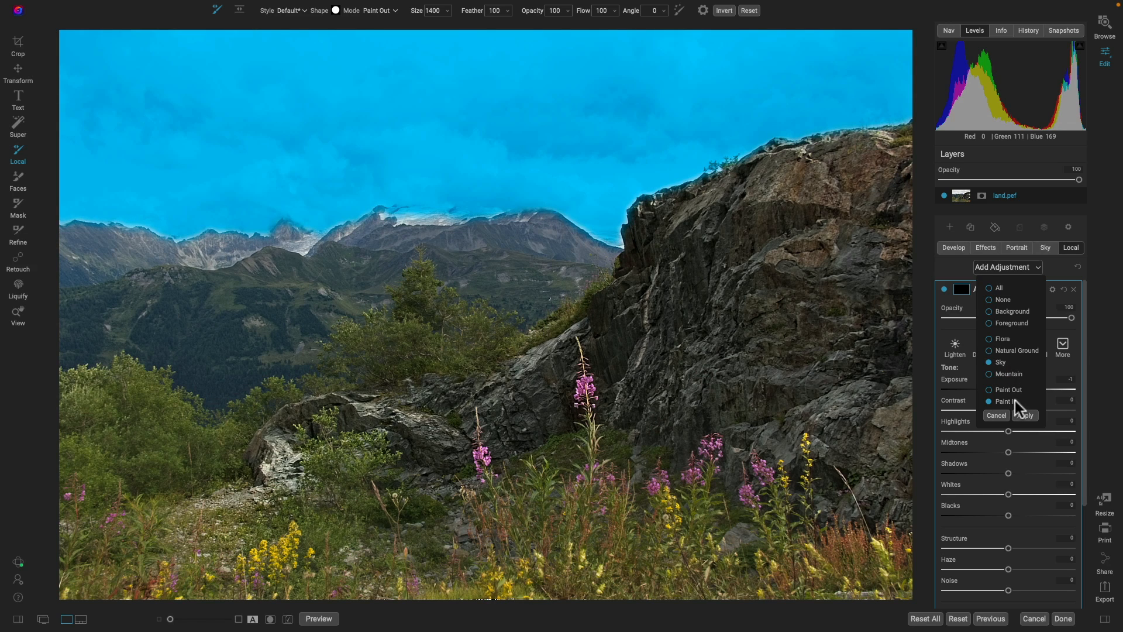
pyautogui.click(1026, 415)
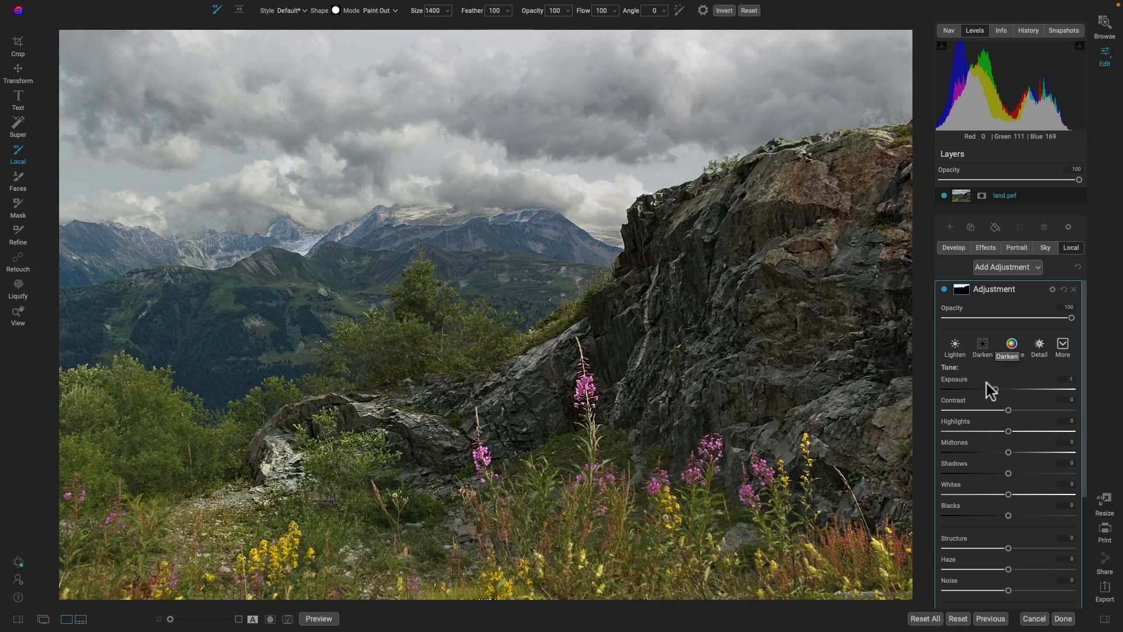
# Step: Compare the sky adjustment on and off, and set its contrast to 22 and whites to 7
pyautogui.click(945, 290)
pyautogui.click(945, 289)
pyautogui.click(944, 290)
pyautogui.click(944, 289)
pyautogui.moveTo(1009, 410); pyautogui.dragTo(1019, 411)
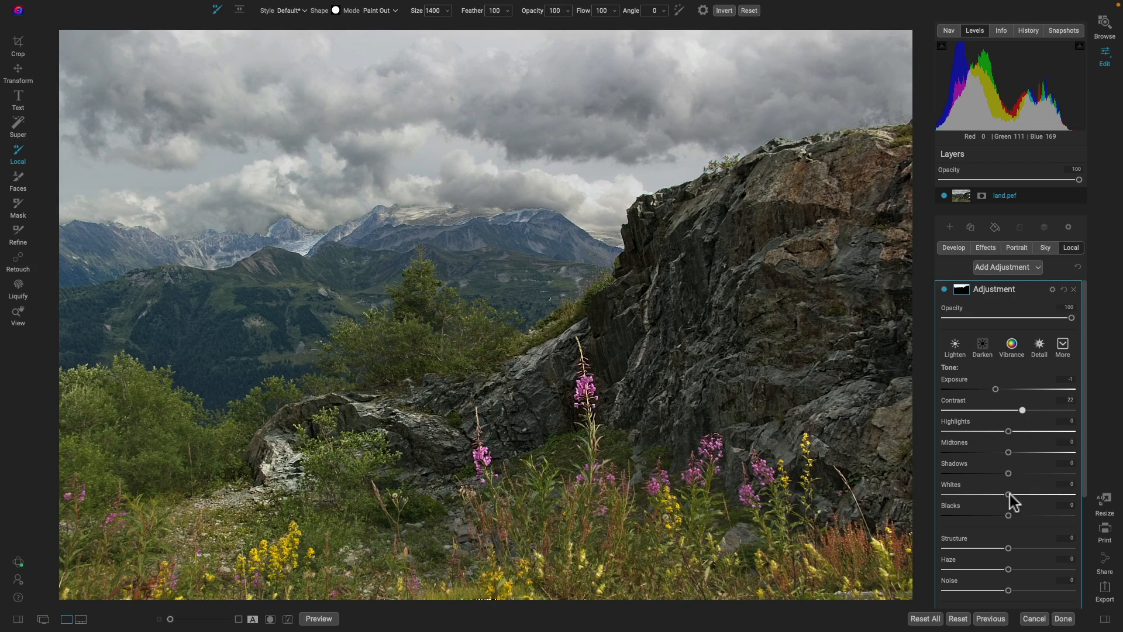
pyautogui.moveTo(1009, 494); pyautogui.dragTo(1013, 494)
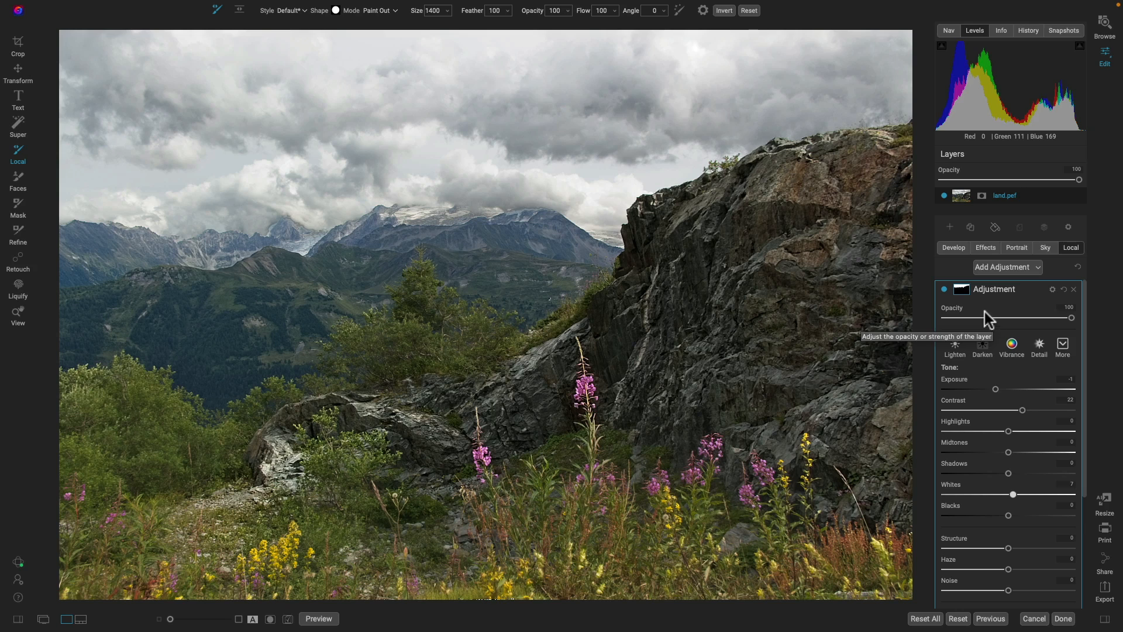
# Step: Feather the sky adjustment's mask to 100 and compare the photo with and without the adjustment
pyautogui.click(960, 289)
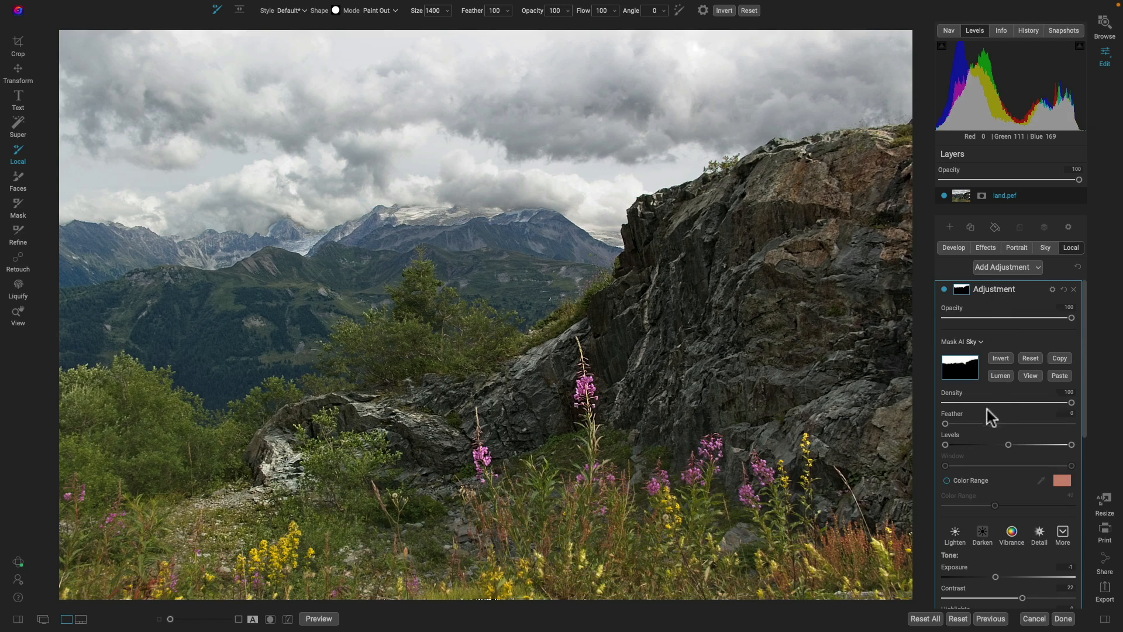
pyautogui.moveTo(945, 423); pyautogui.dragTo(1073, 429)
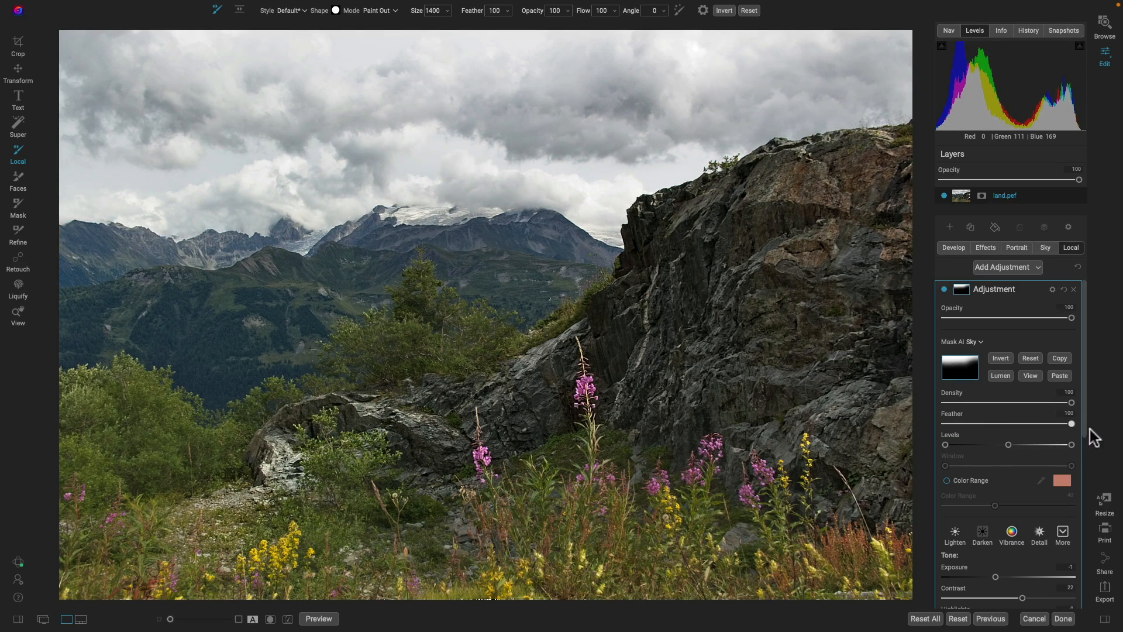
pyautogui.click(942, 288)
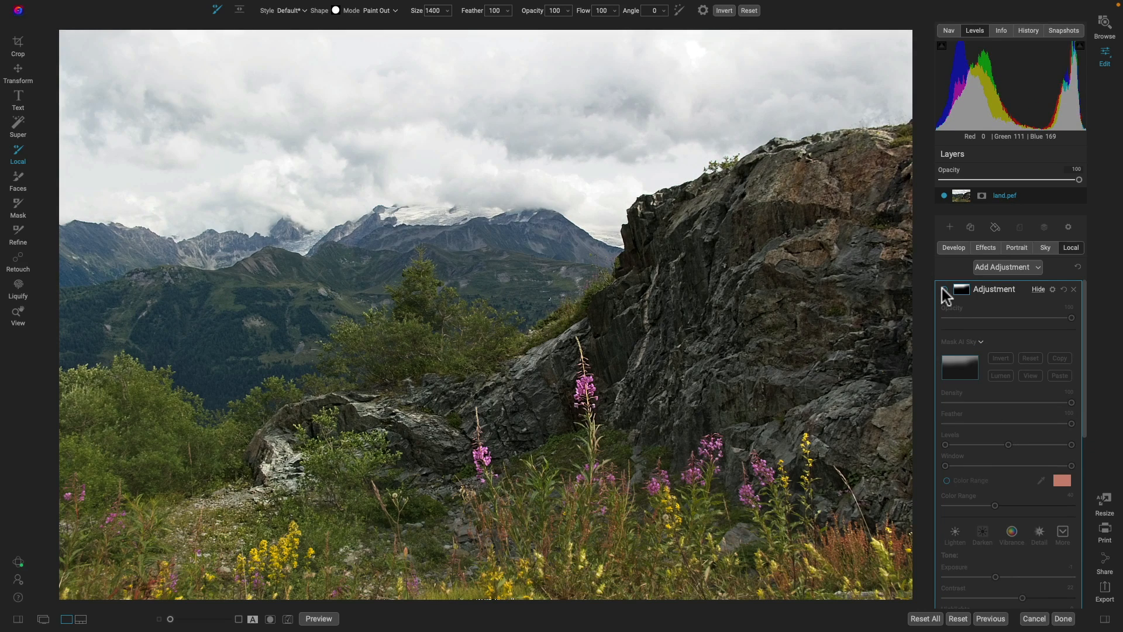
pyautogui.click(942, 288)
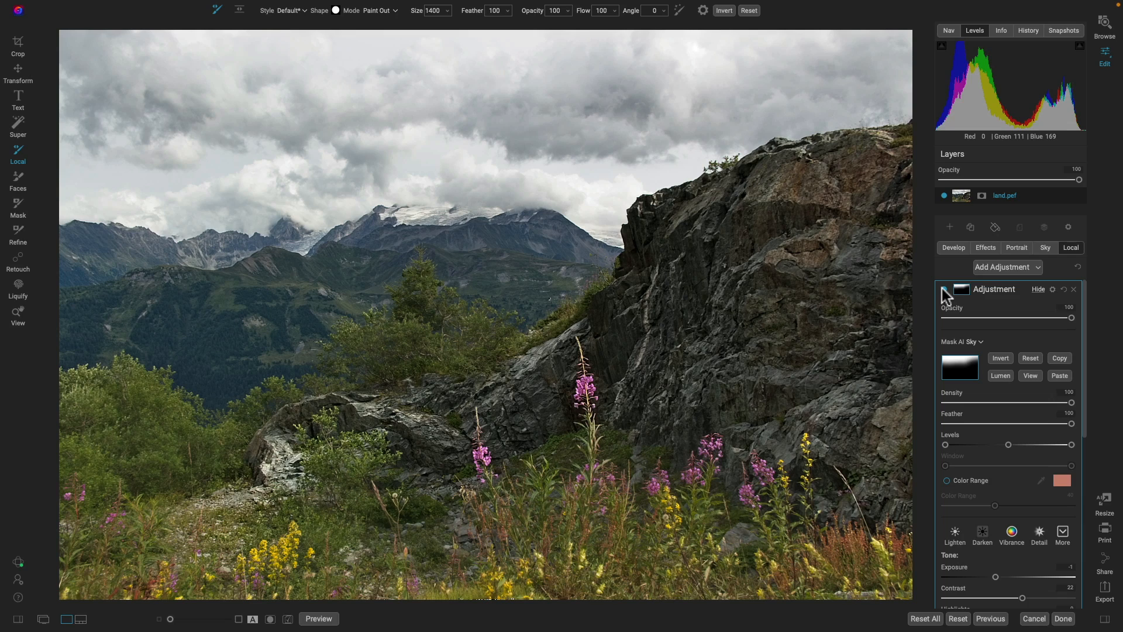
# Step: Add a Color Enhancer effect filter masked to the Flora region
pyautogui.click(991, 248)
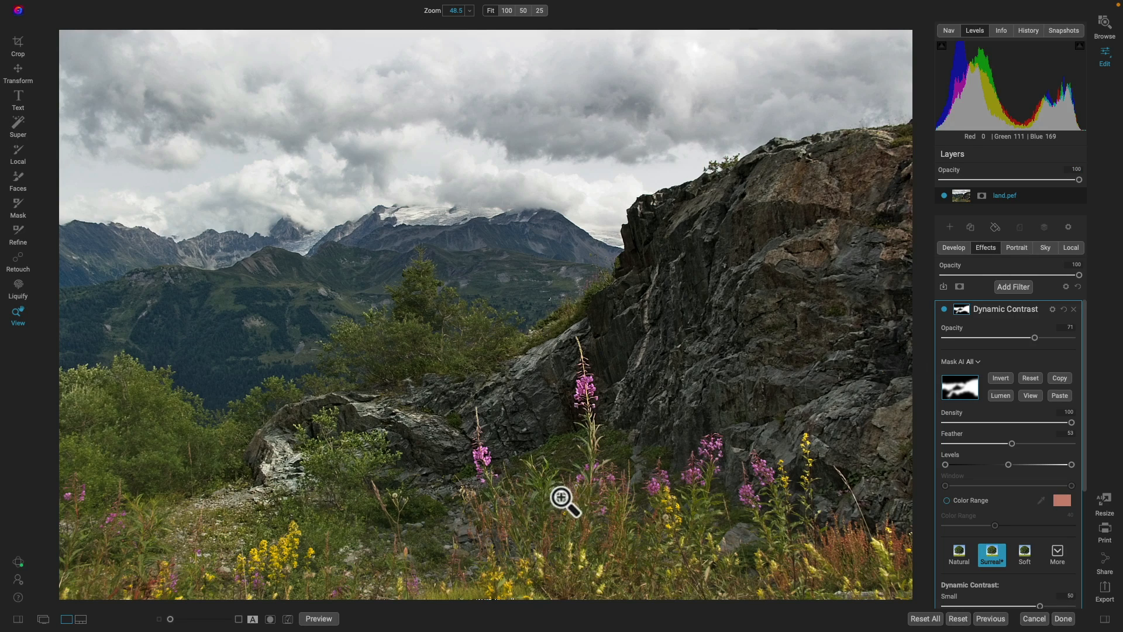
pyautogui.click(1014, 287)
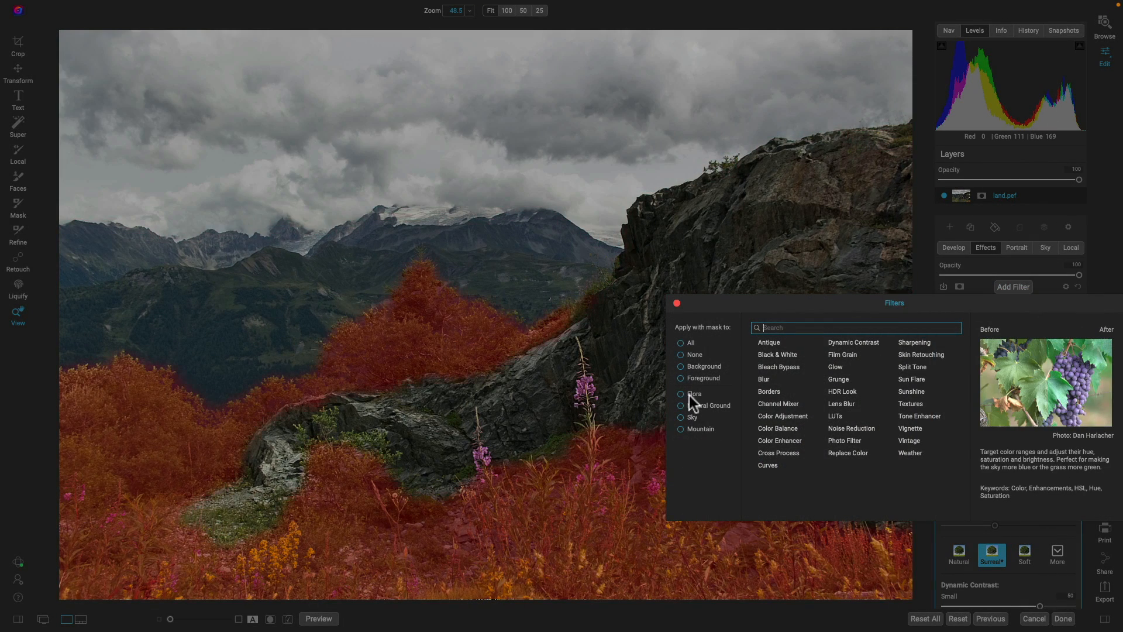
pyautogui.click(689, 394)
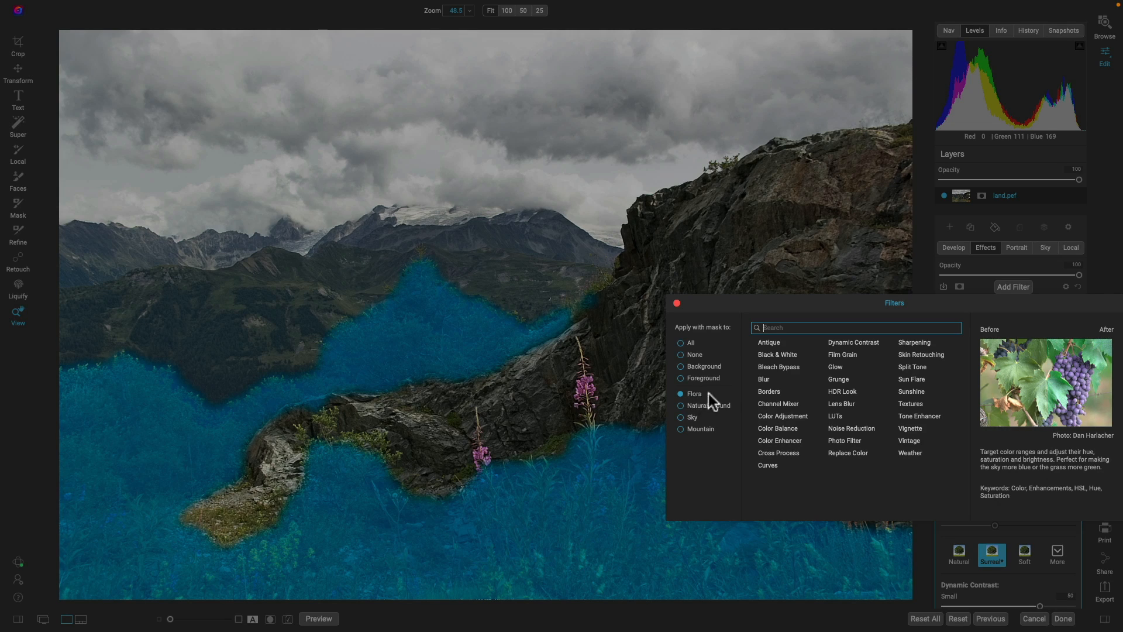
pyautogui.click(784, 440)
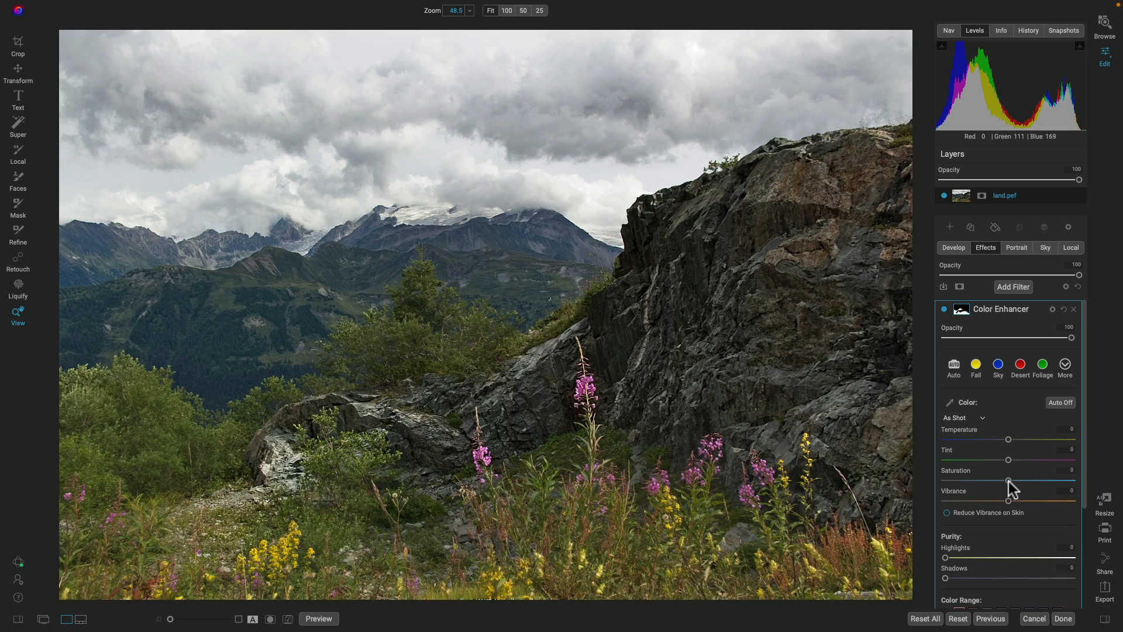
# Step: Set the Color Enhancer filter's saturation to 19, vibrance to 12 and opacity to 69
pyautogui.moveTo(1011, 489)
pyautogui.mouseDown()
pyautogui.moveTo(1037, 490)
pyautogui.moveTo(1024, 502)
pyautogui.mouseUp()
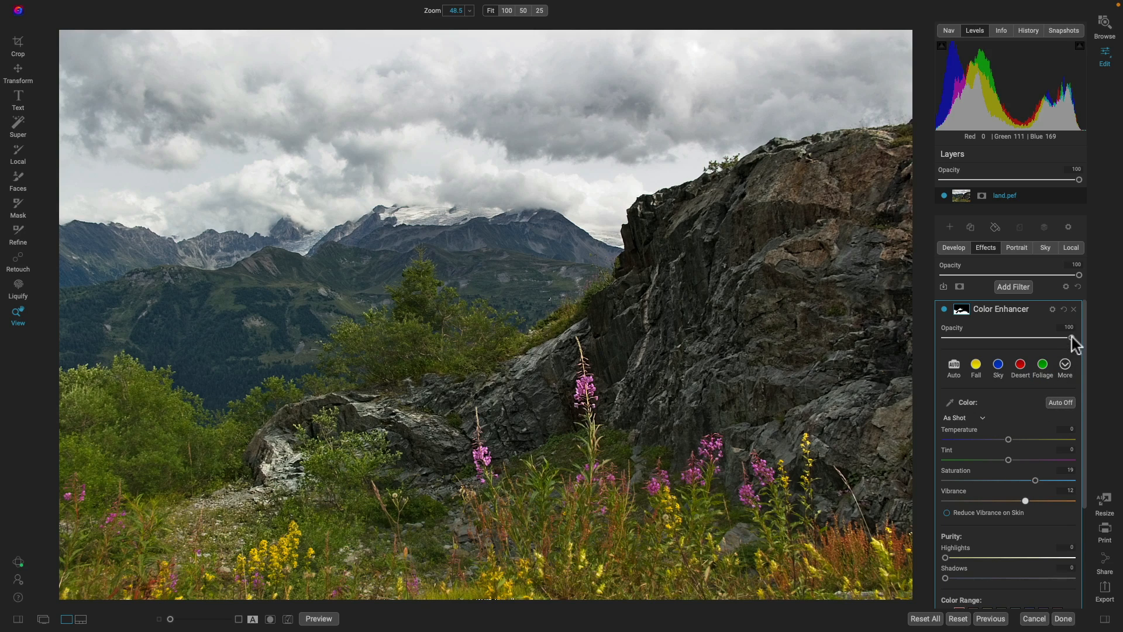
pyautogui.moveTo(1072, 338); pyautogui.dragTo(942, 338)
pyautogui.moveTo(1017, 339)
pyautogui.mouseDown()
pyautogui.moveTo(1047, 338)
pyautogui.moveTo(1023, 342)
pyautogui.moveTo(1046, 340)
pyautogui.moveTo(1034, 343)
pyautogui.mouseUp()
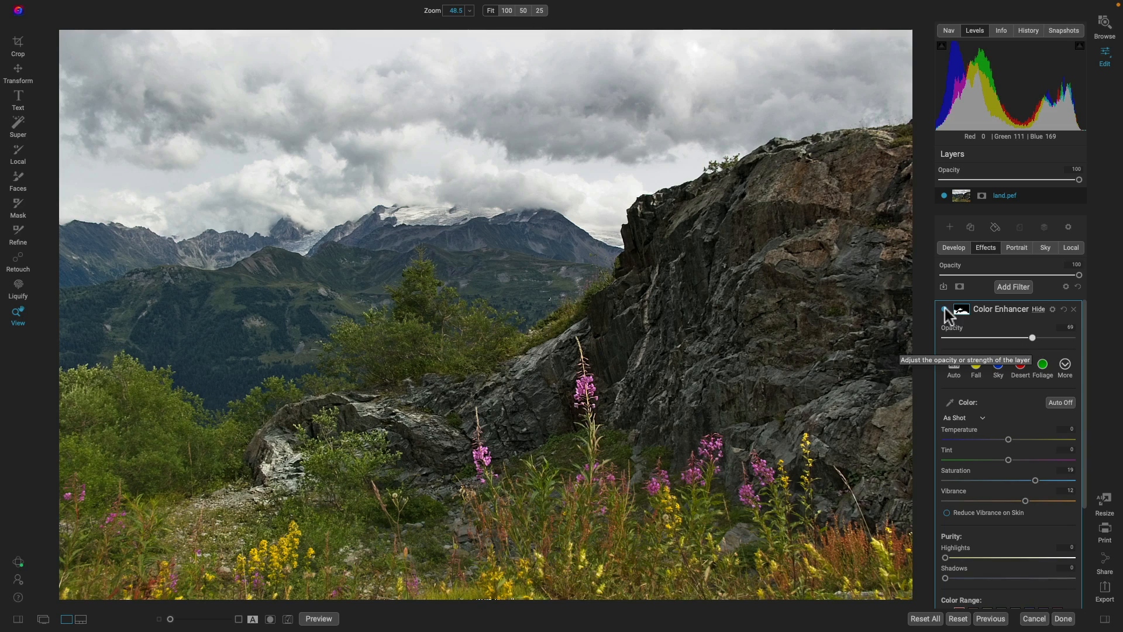
# Step: Compare the Color Enhancer filter on and off, and restore its opacity to 100
pyautogui.click(944, 309)
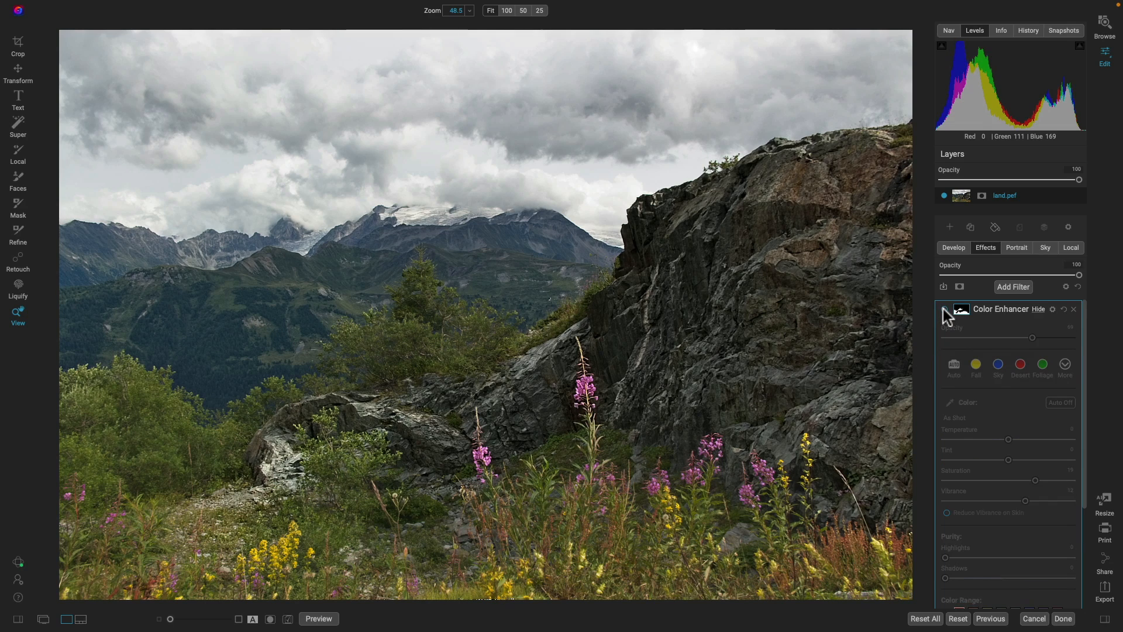
pyautogui.click(943, 309)
pyautogui.click(944, 309)
pyautogui.click(944, 309)
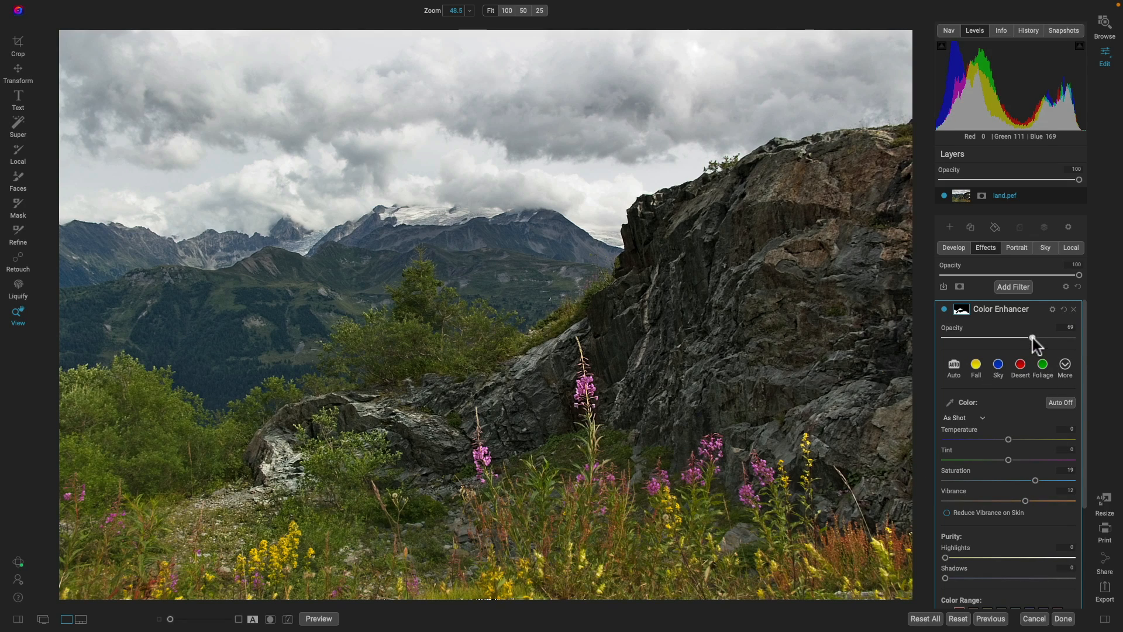
pyautogui.moveTo(1032, 337); pyautogui.dragTo(1088, 346)
# Step: Compare the flora with and without the Color Enhancer filter, and compare the whole edit with the original photo
pyautogui.click(944, 308)
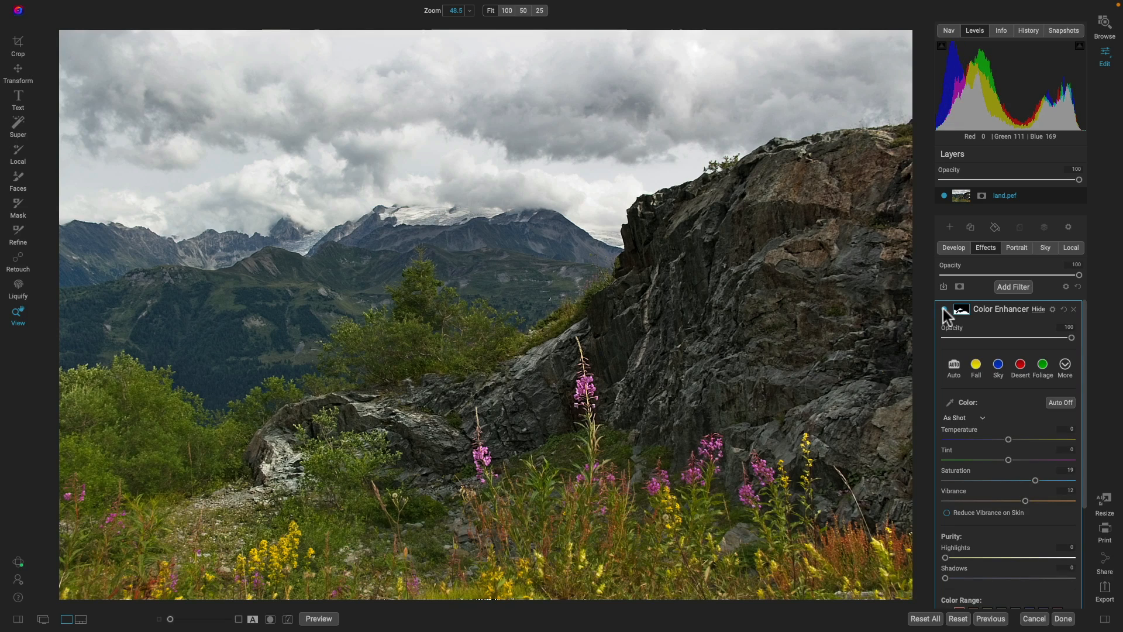
pyautogui.click(943, 309)
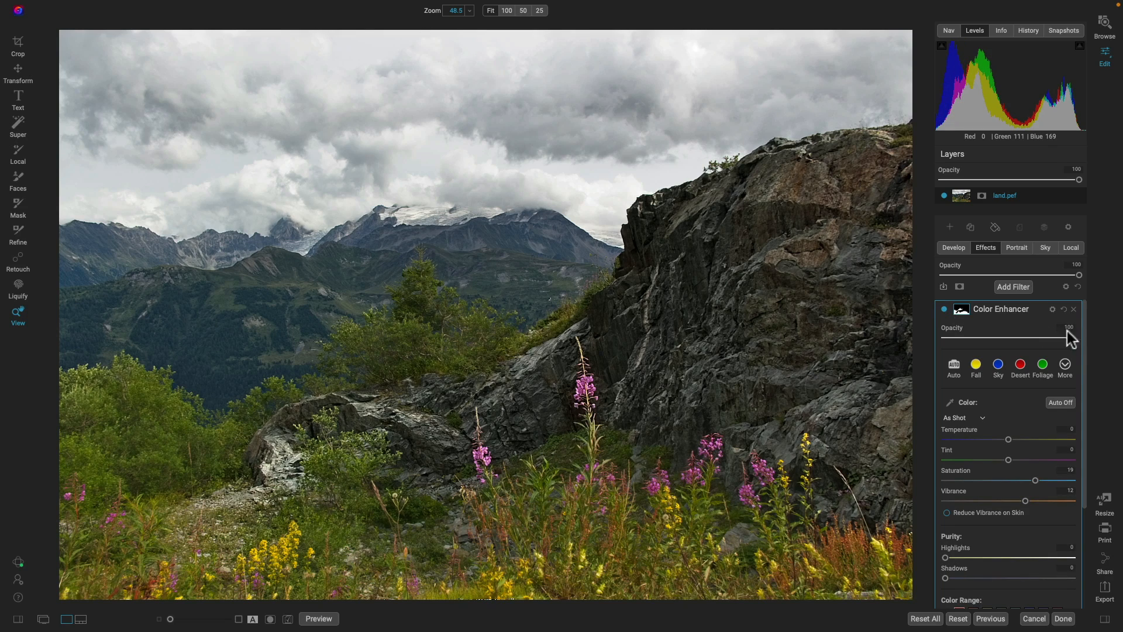
pyautogui.click(946, 308)
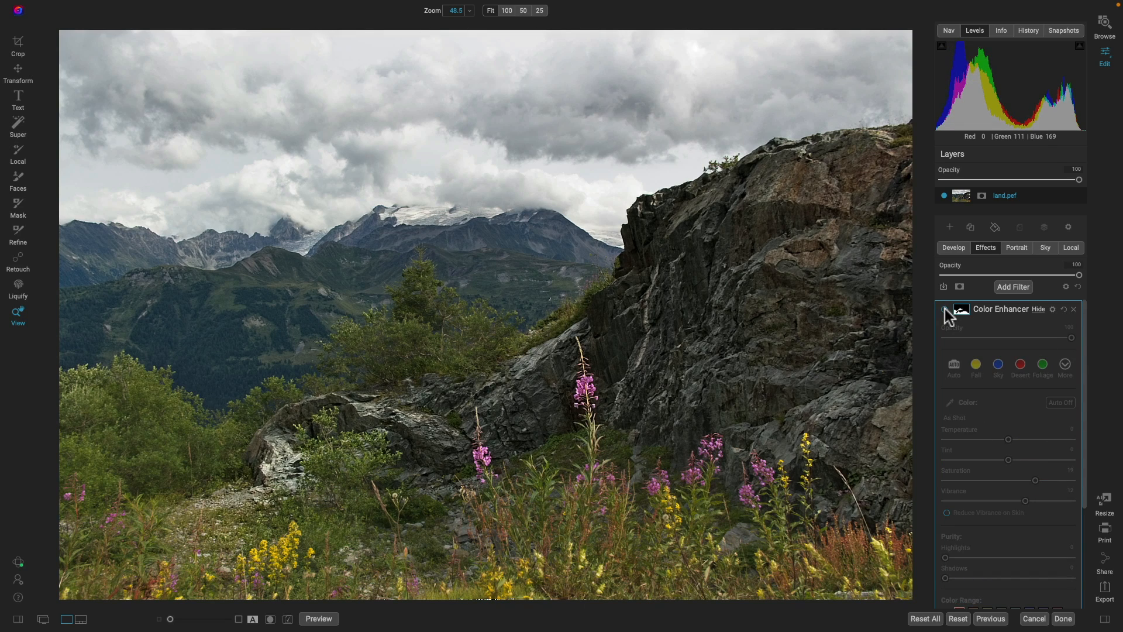
pyautogui.click(946, 308)
pyautogui.click(945, 309)
pyautogui.click(946, 309)
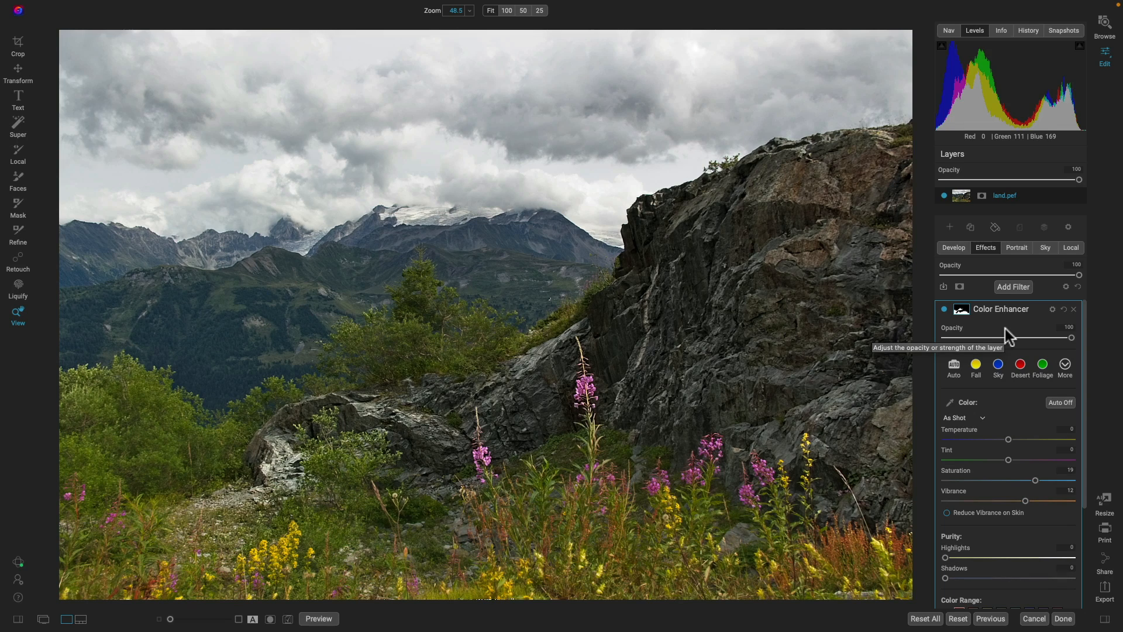
pyautogui.press('\\')
pyautogui.press('\\')
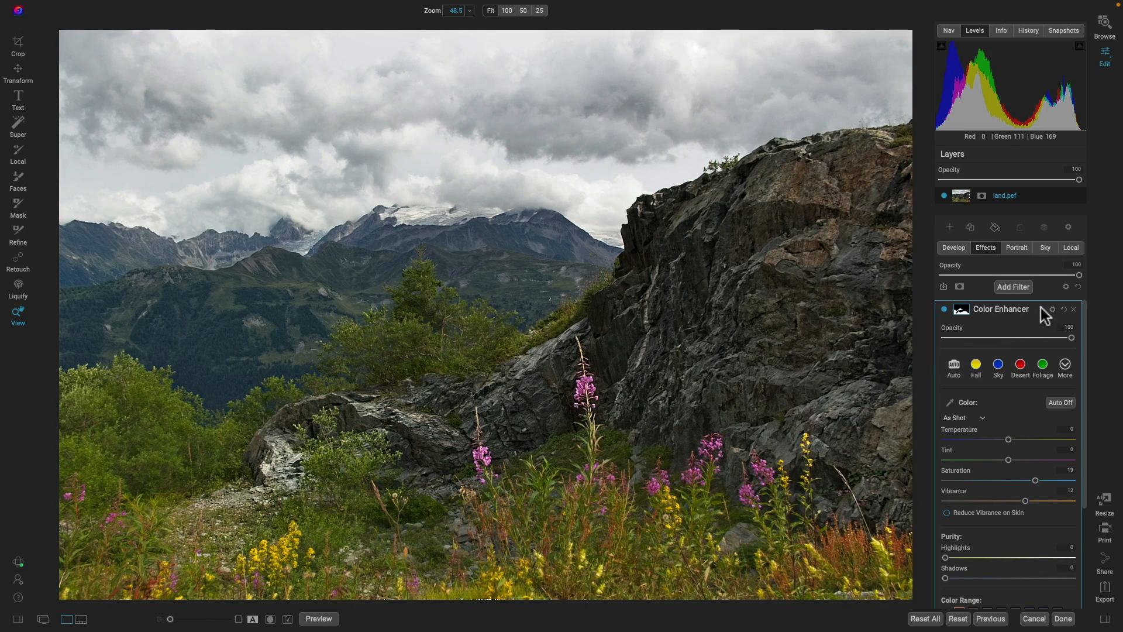
# Step: Turn off both effect filters and the sky adjustment, and turn them back on one by one to review their contributions
pyautogui.click(1002, 309)
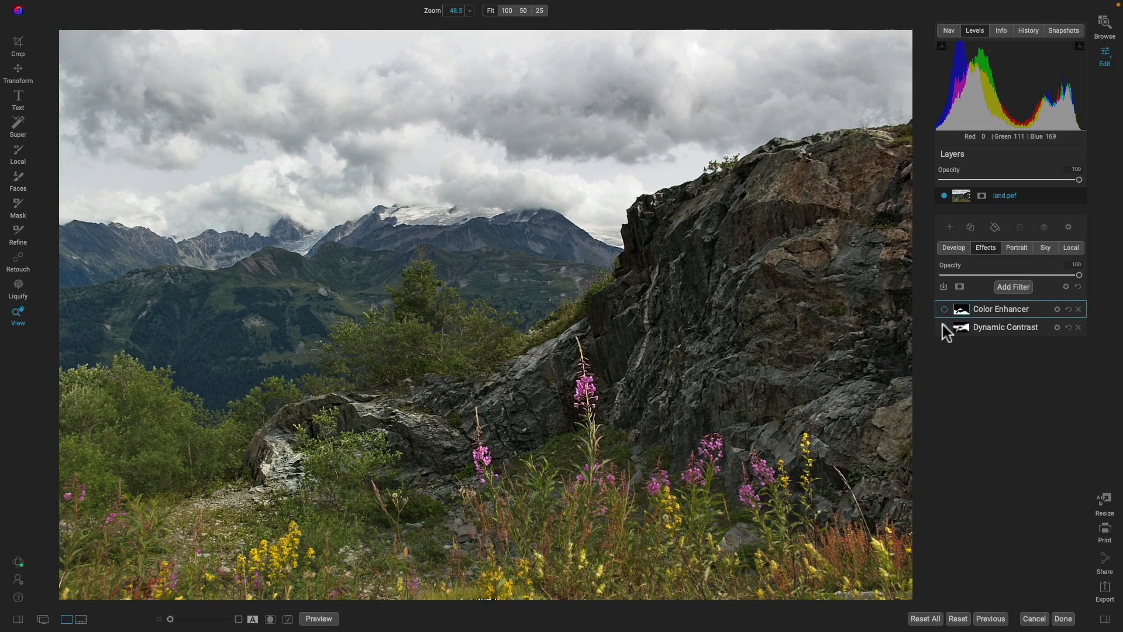
pyautogui.click(943, 326)
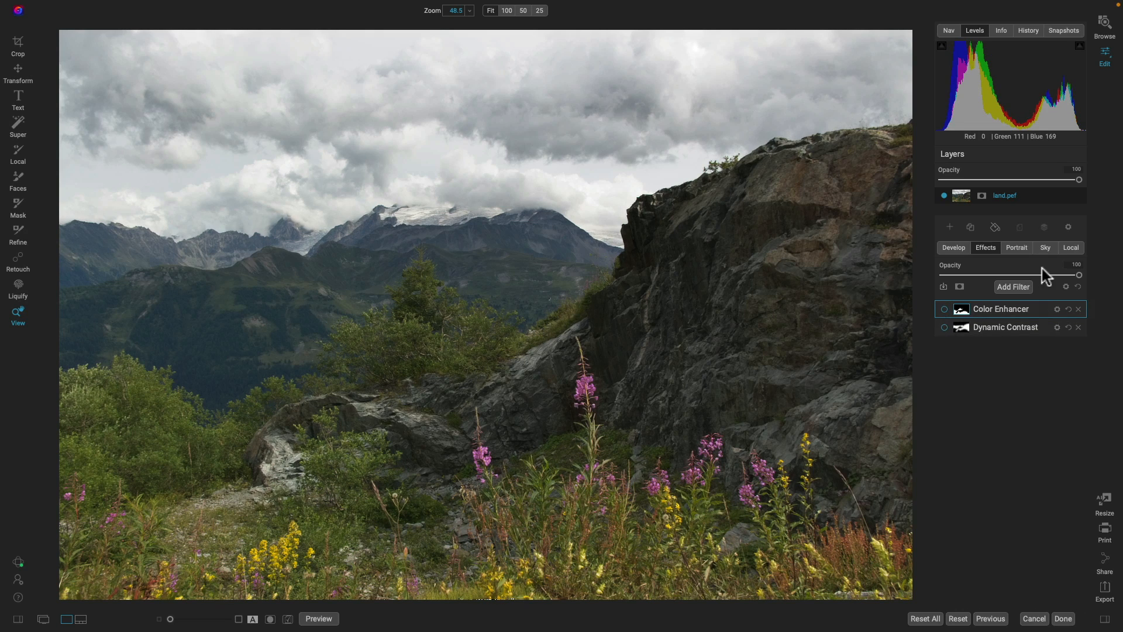
pyautogui.click(1071, 247)
pyautogui.click(945, 290)
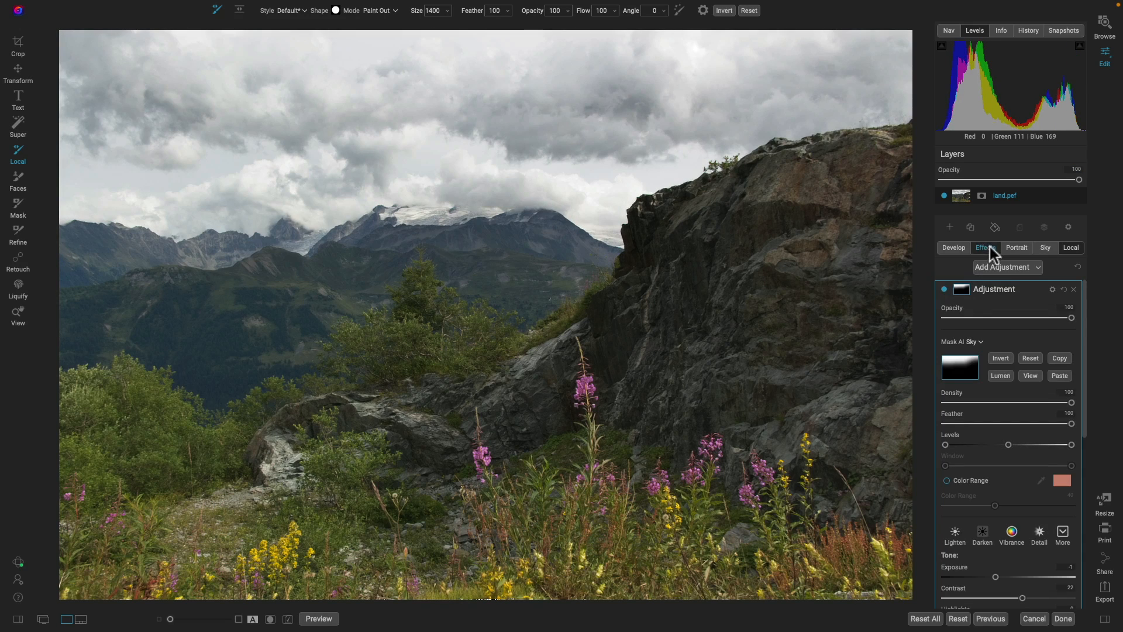
pyautogui.click(987, 248)
pyautogui.click(944, 308)
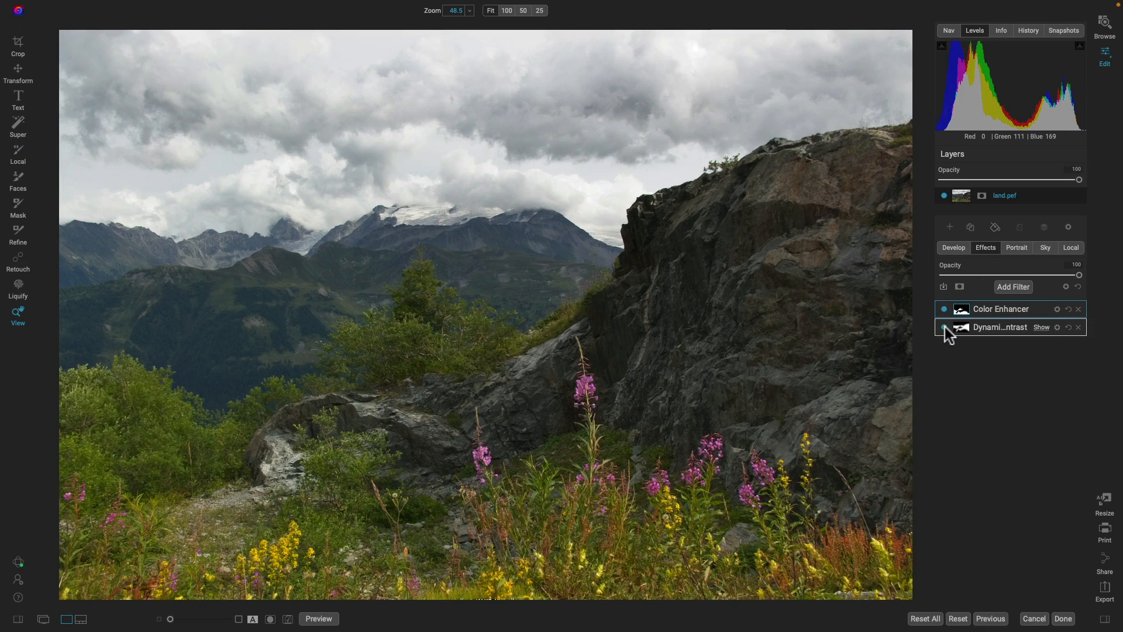
pyautogui.click(944, 328)
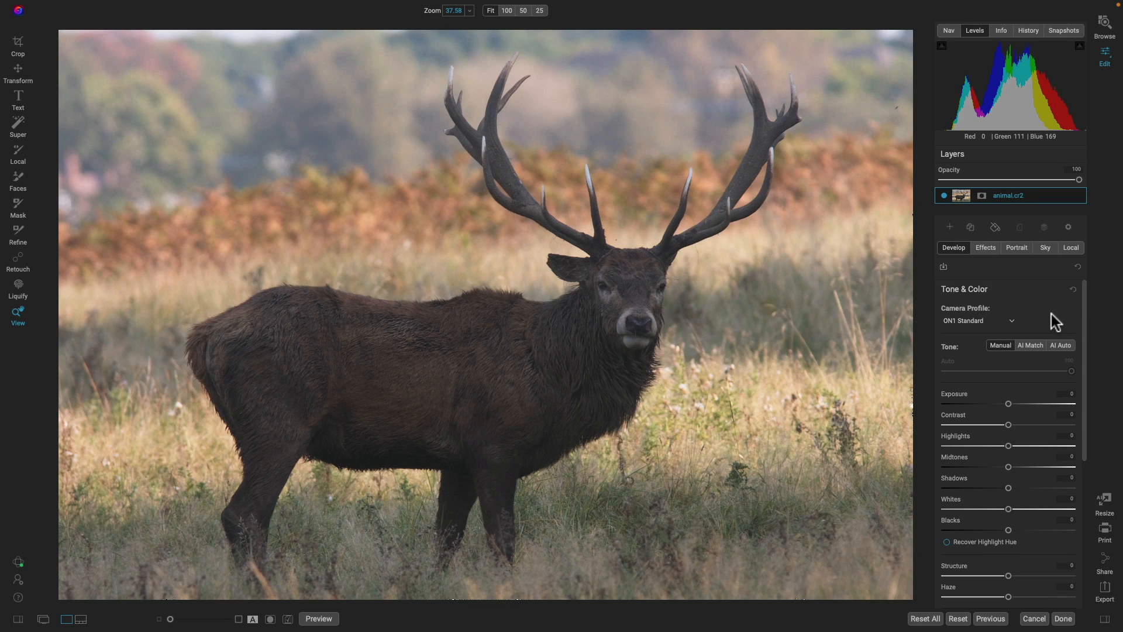
# Step: Add a Glow filter masked to the deer photo's Background with the Darker preset, and compare it on and off
pyautogui.click(985, 248)
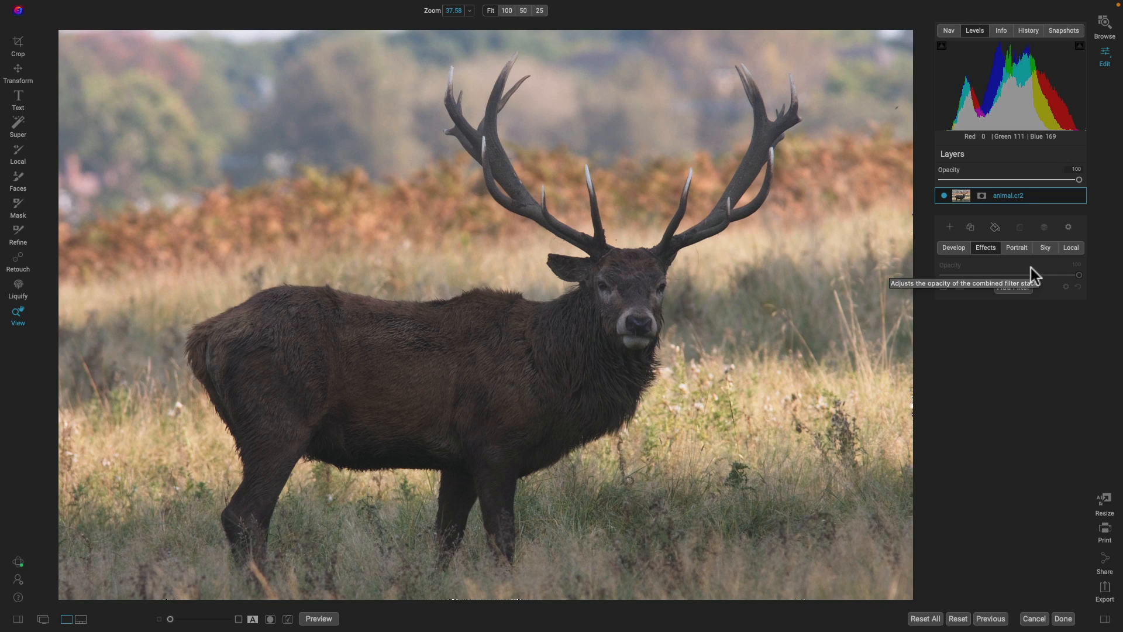
pyautogui.click(1016, 288)
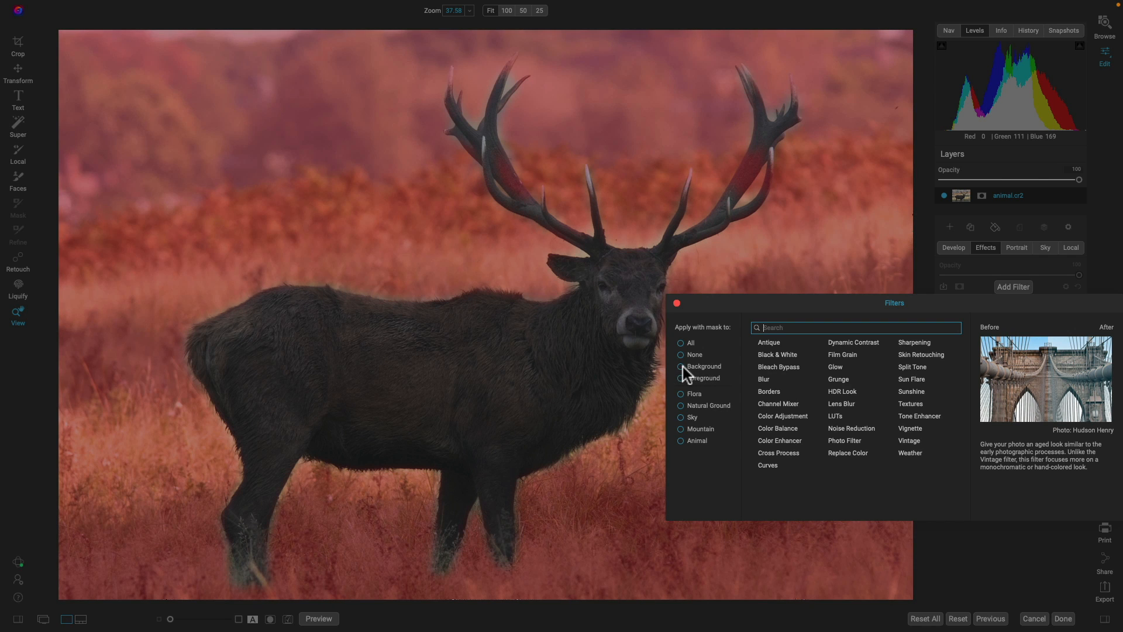
pyautogui.click(680, 367)
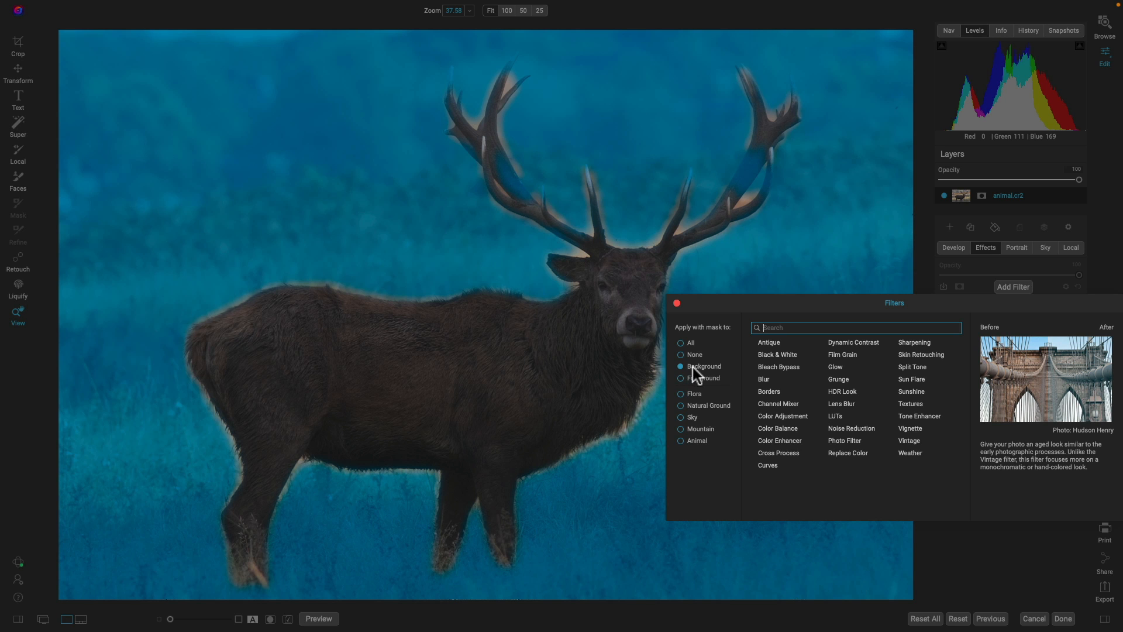
pyautogui.click(835, 367)
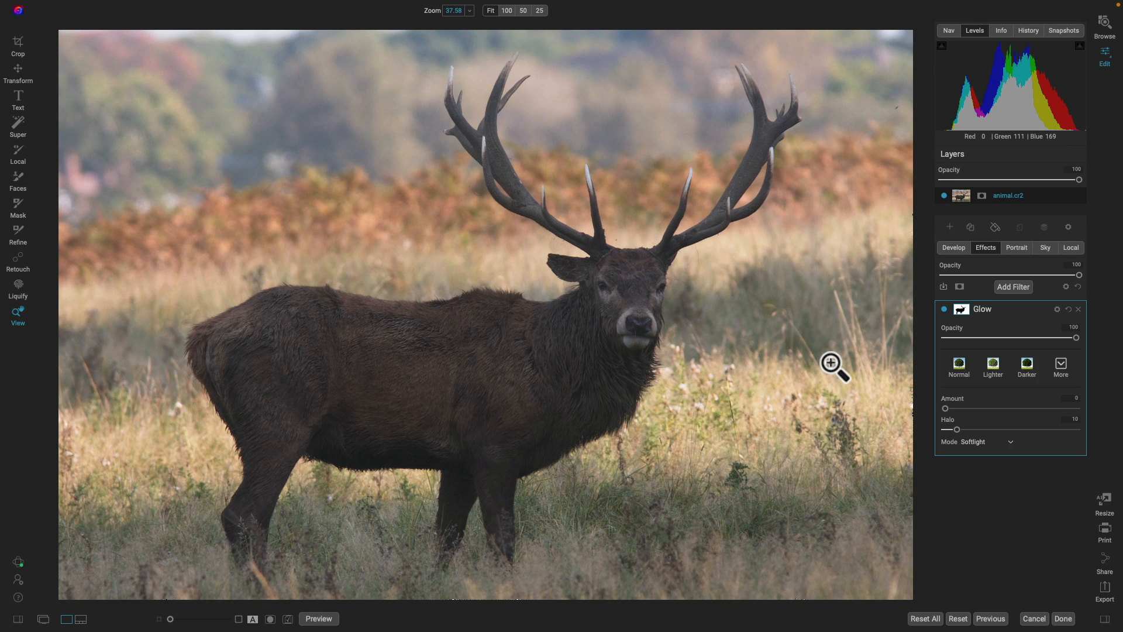
pyautogui.click(1027, 368)
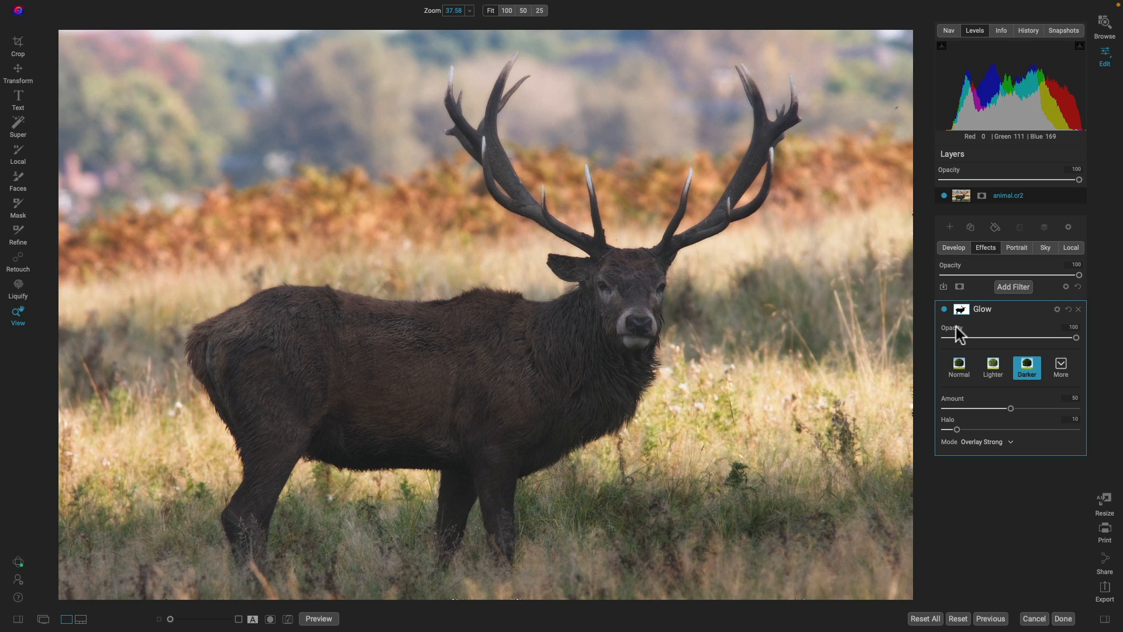
pyautogui.click(944, 309)
pyautogui.click(945, 309)
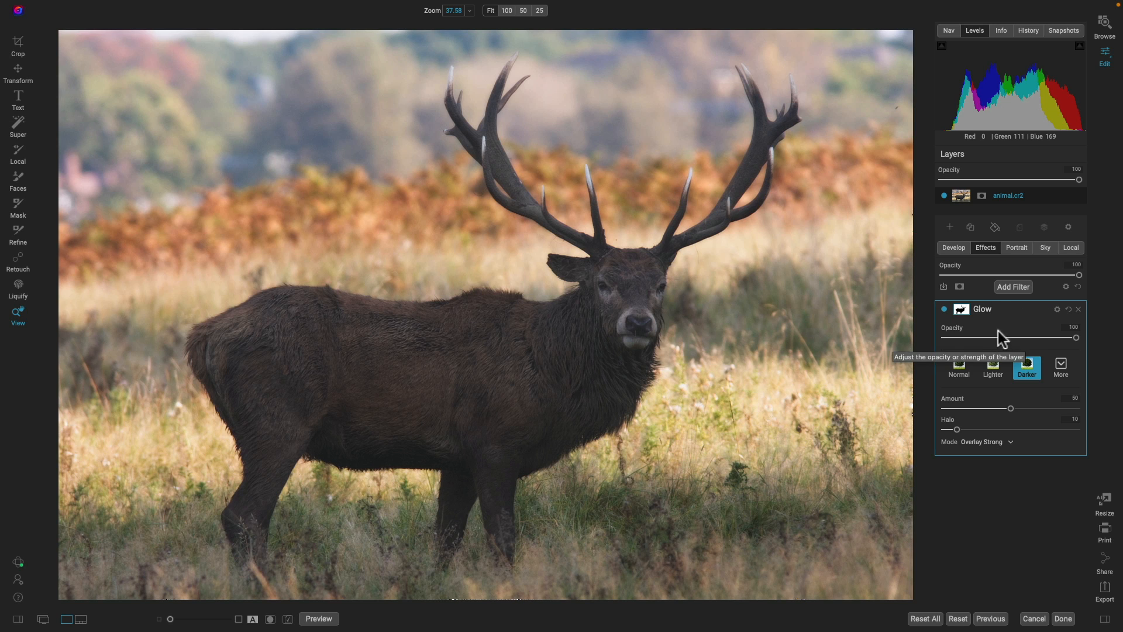
# Step: Add a Dynamic Contrast filter masked to the Foreground with the Surreal preset, and compare the deer with and without it
pyautogui.click(1014, 287)
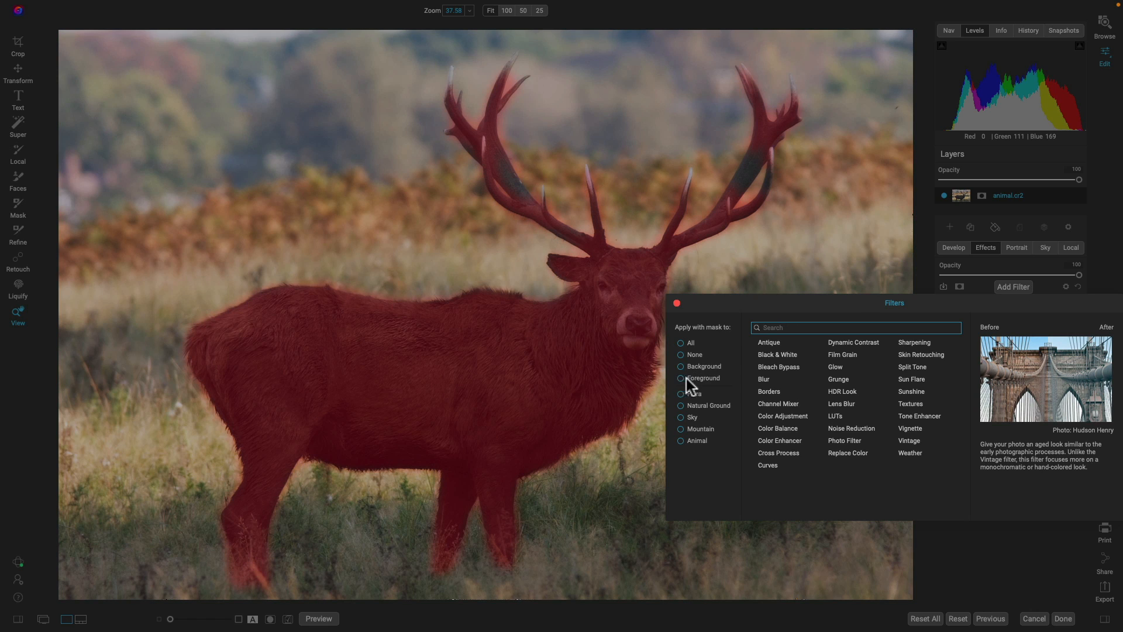
pyautogui.click(682, 379)
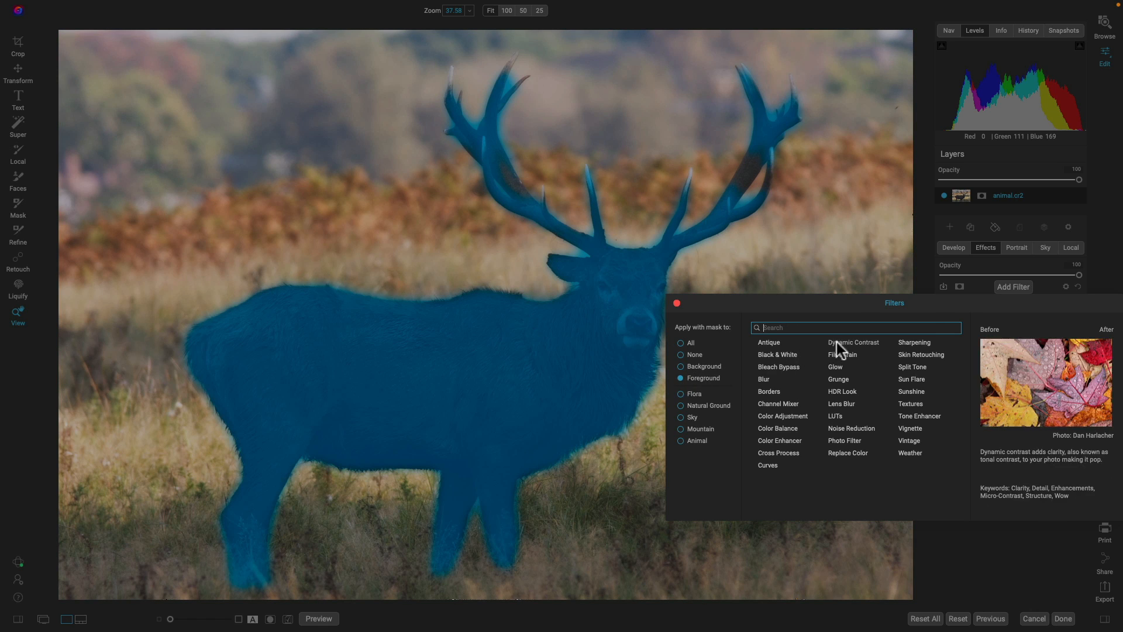
pyautogui.click(836, 366)
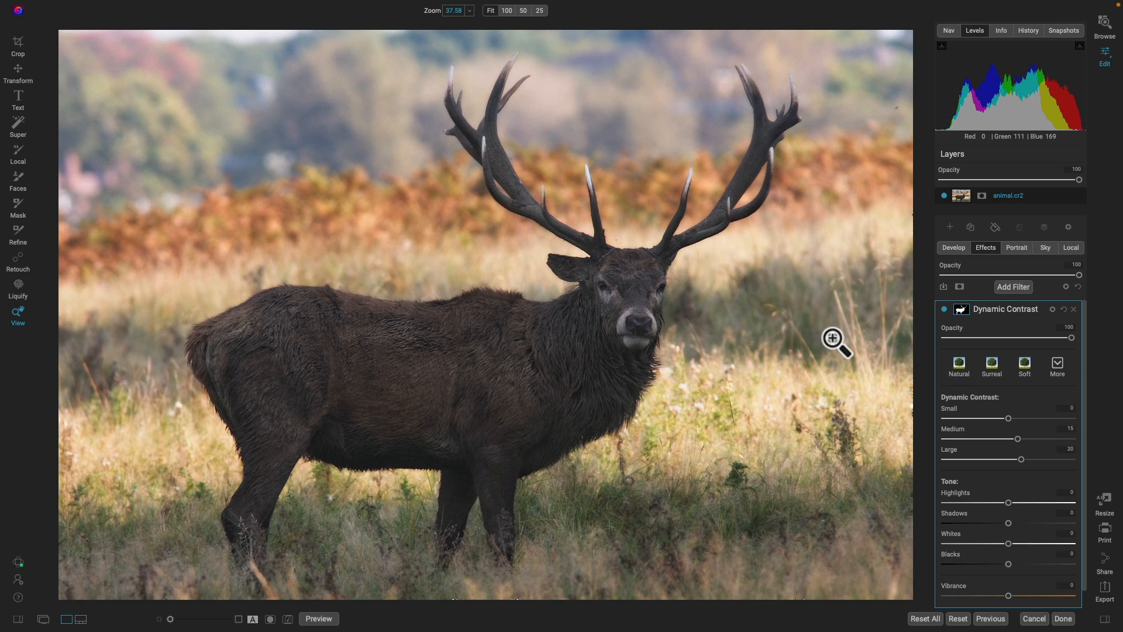
pyautogui.click(997, 366)
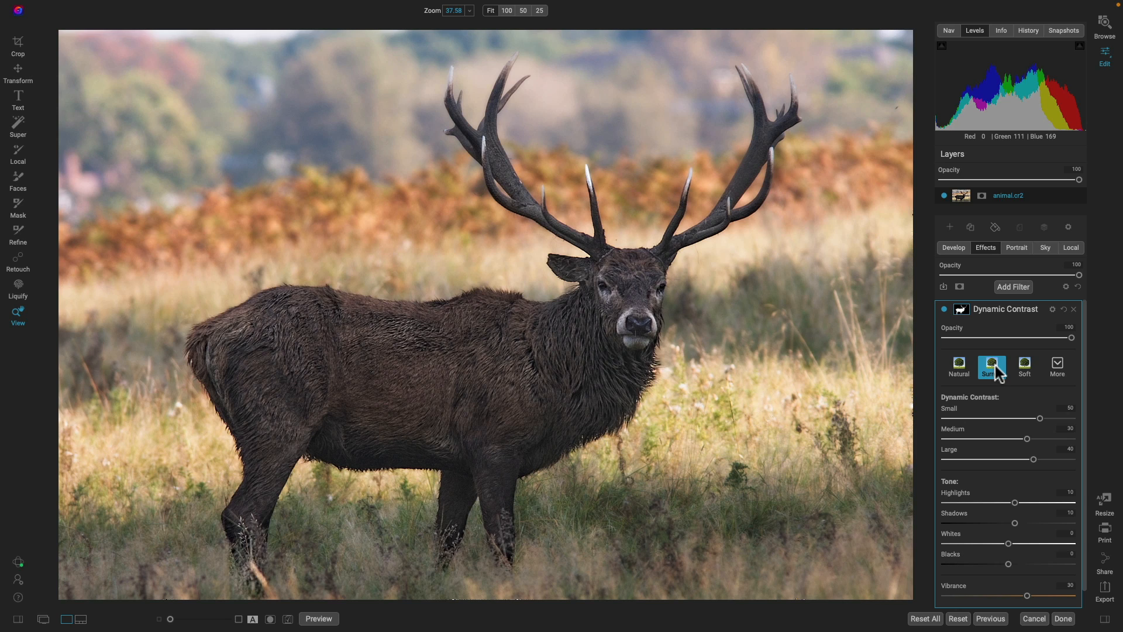
pyautogui.click(943, 310)
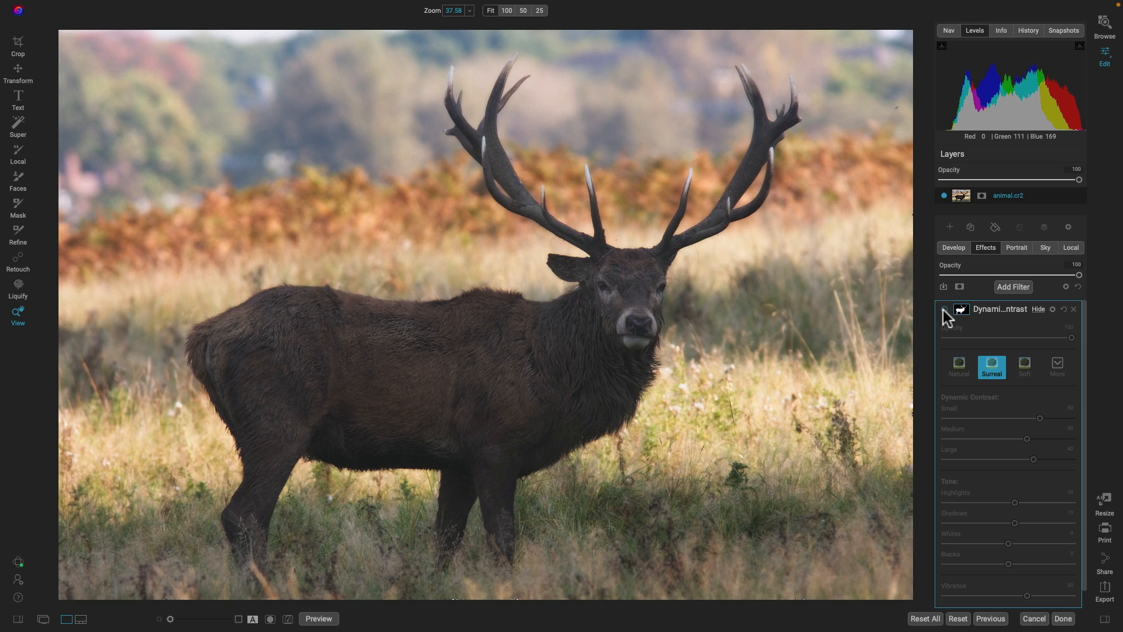
pyautogui.click(944, 310)
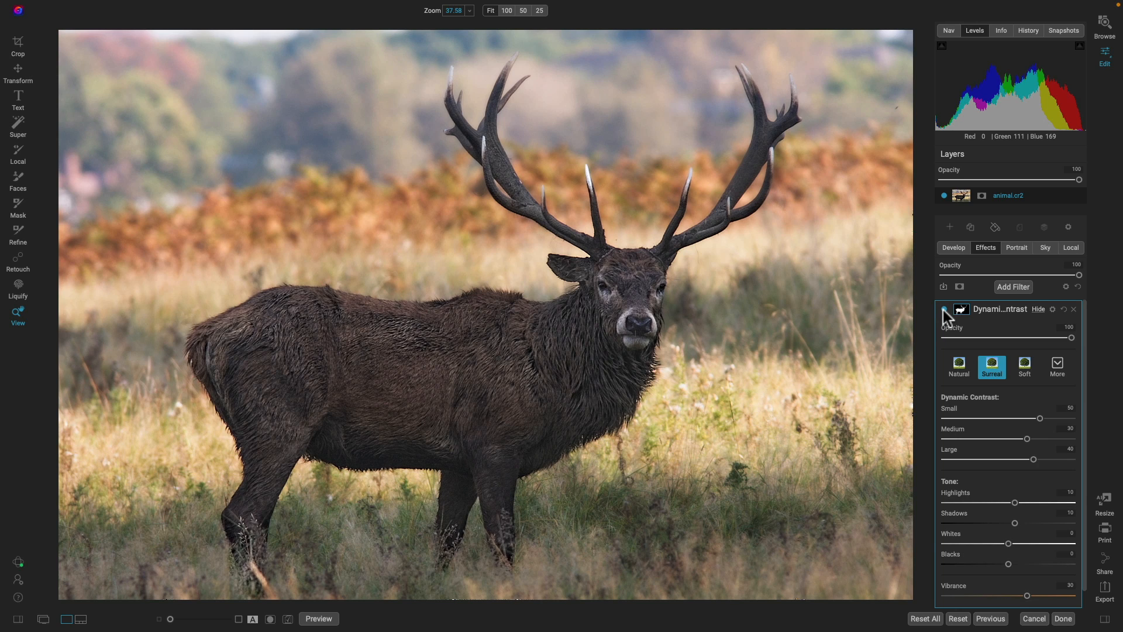
pyautogui.click(944, 309)
pyautogui.click(944, 310)
# Step: Set the Dynamic Contrast filter's shadows to 56 and blacks to -5, and compare it on and off
pyautogui.moveTo(1016, 524); pyautogui.dragTo(1054, 526)
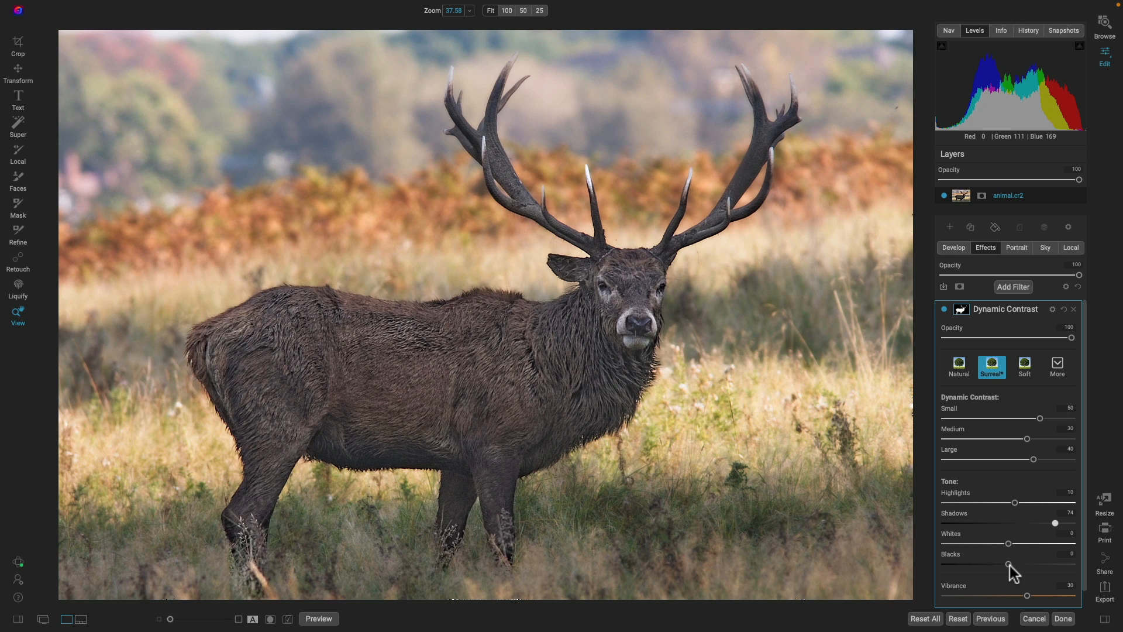
pyautogui.moveTo(1008, 565)
pyautogui.mouseDown()
pyautogui.moveTo(989, 564)
pyautogui.moveTo(1012, 566)
pyautogui.moveTo(1001, 567)
pyautogui.mouseUp()
pyautogui.moveTo(1056, 522); pyautogui.dragTo(1038, 525)
pyautogui.moveTo(999, 566); pyautogui.dragTo(1001, 567)
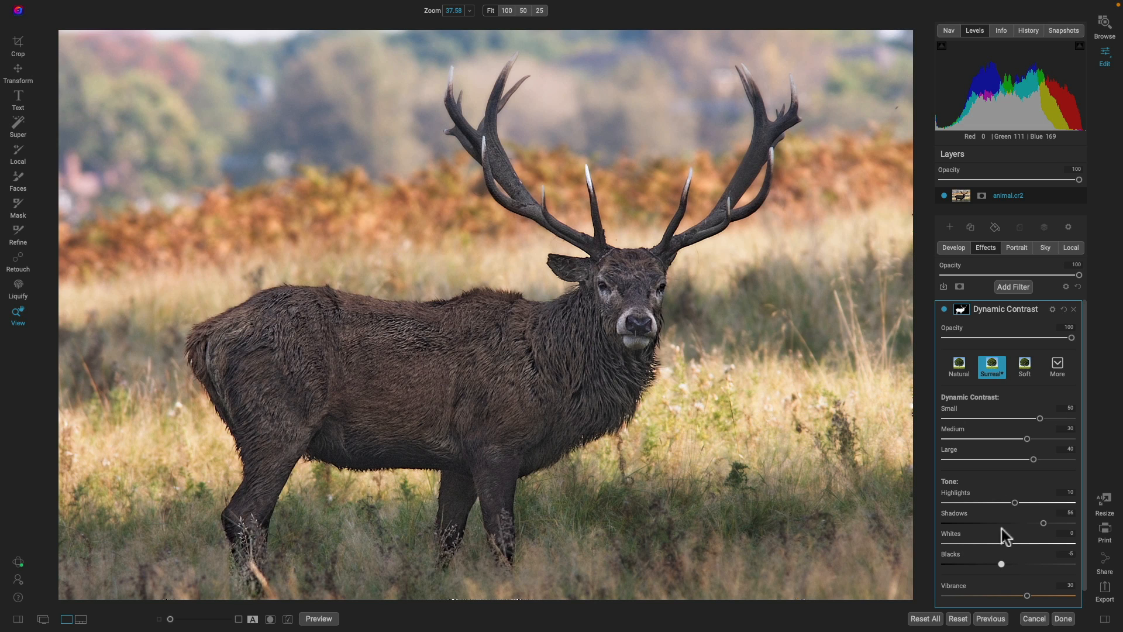
pyautogui.click(944, 309)
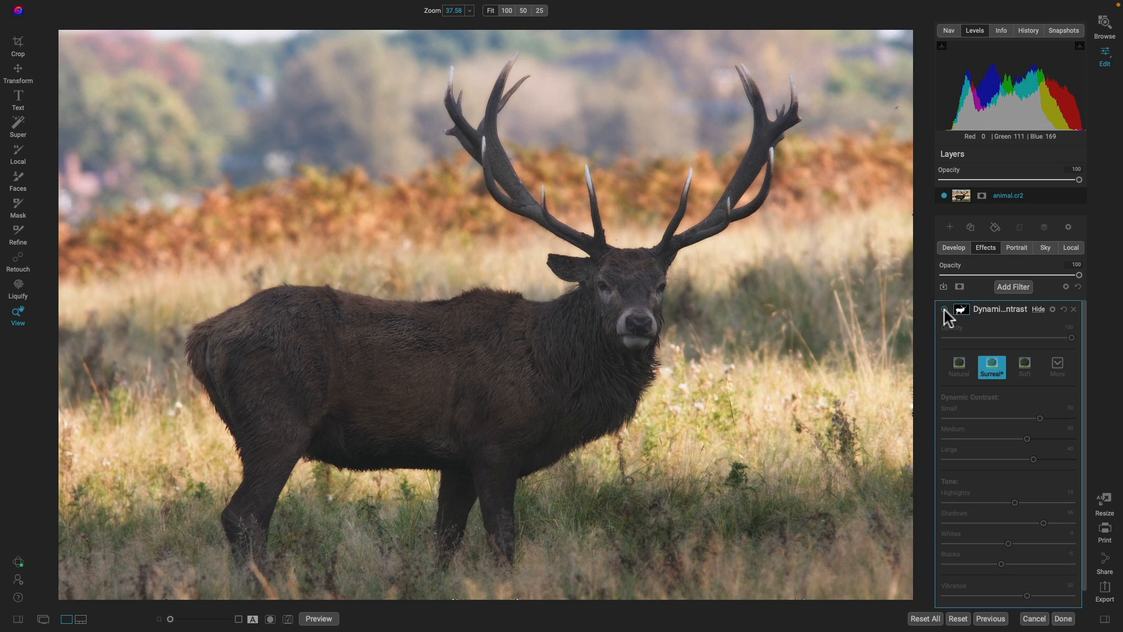
pyautogui.click(944, 310)
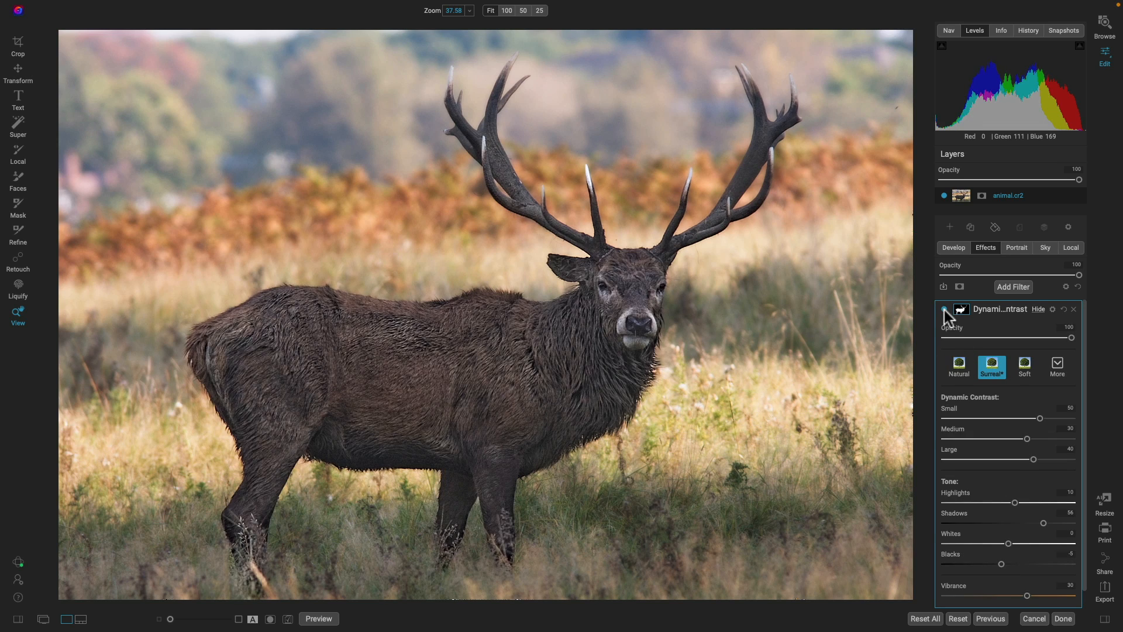
pyautogui.click(944, 310)
pyautogui.click(944, 310)
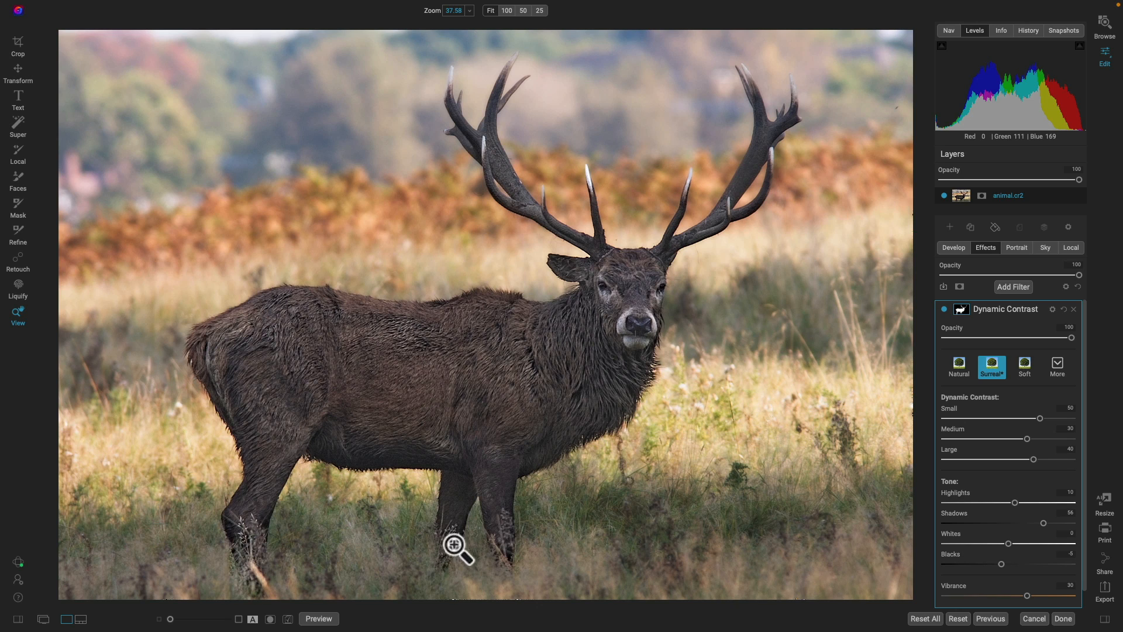
# Step: Paint the Dynamic Contrast effect out of the grass around the deer's hind hooves with a size 500 masking brush
pyautogui.press('b')
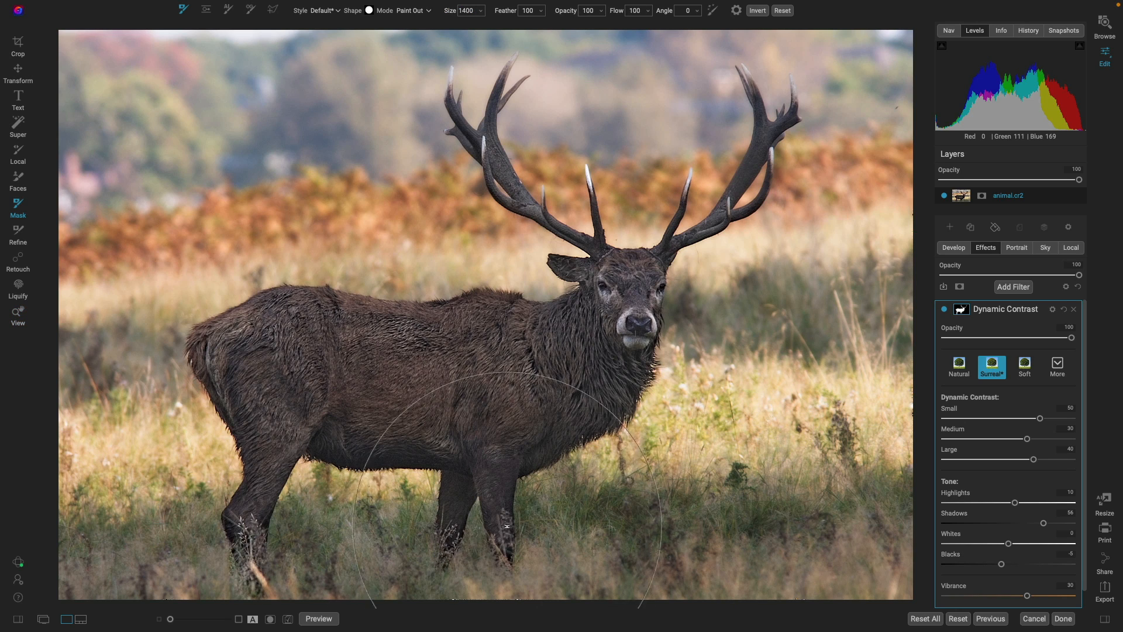
pyautogui.press('[')
pyautogui.press('[')
pyautogui.press('[')
pyautogui.press('[')
pyautogui.press('[')
pyautogui.press('[')
pyautogui.press('[')
pyautogui.press('[')
pyautogui.press('[')
pyautogui.press('[')
pyautogui.press('[')
pyautogui.press('[')
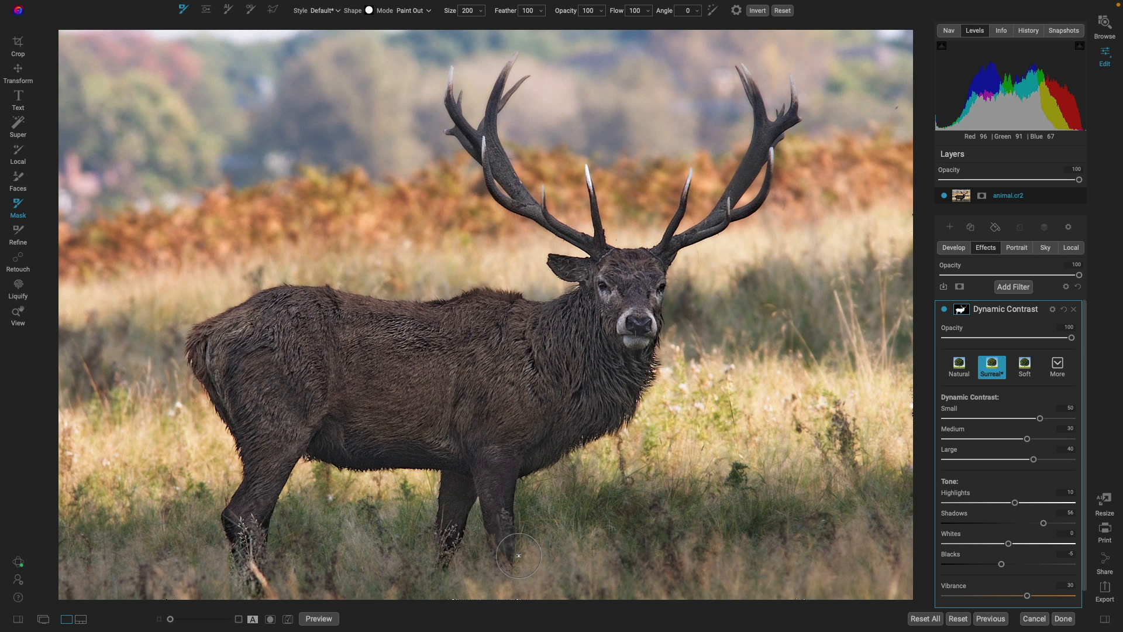
pyautogui.press(']')
pyautogui.press(']')
pyautogui.press(']')
pyautogui.moveTo(245, 567)
pyautogui.mouseDown()
pyautogui.moveTo(219, 547)
pyautogui.moveTo(262, 544)
pyautogui.mouseUp()
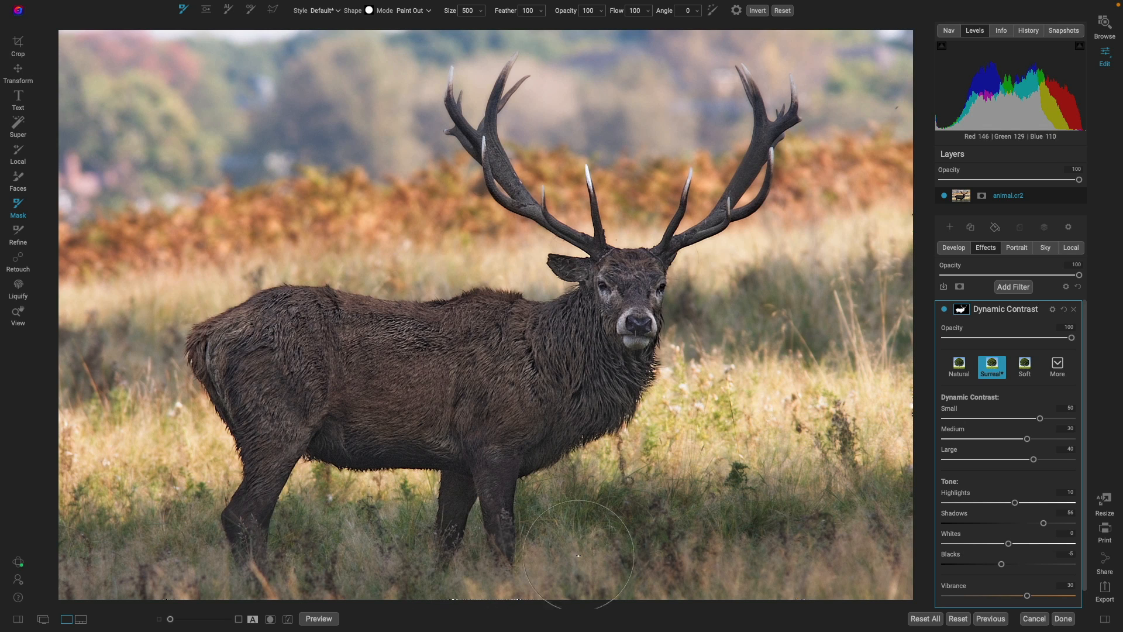
pyautogui.press('z')
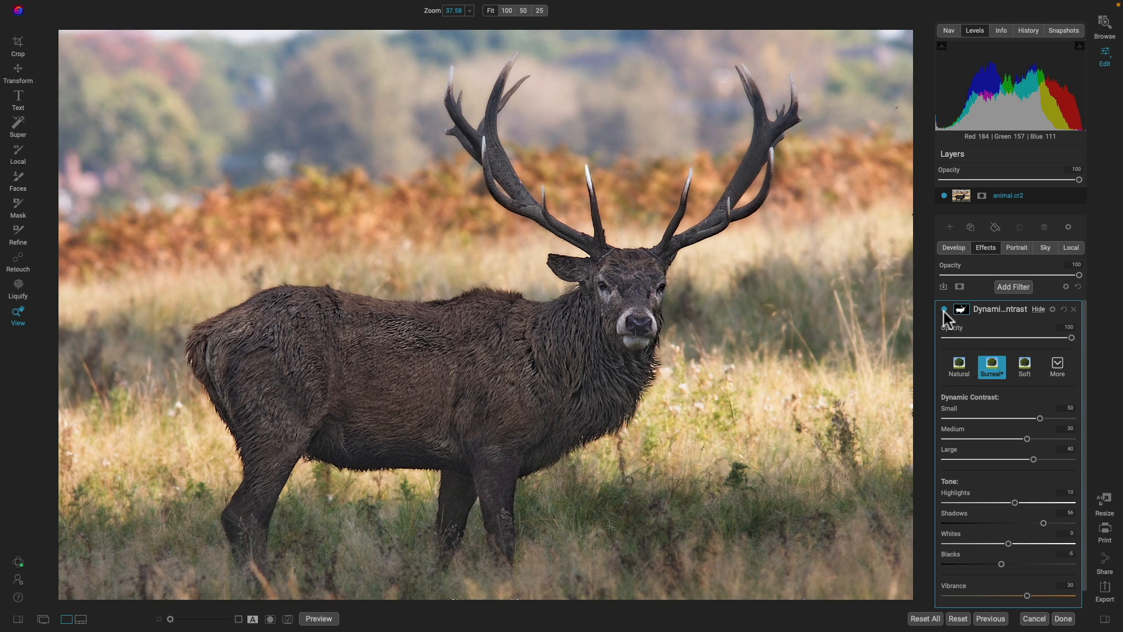
# Step: Compare the deer photo with its Dynamic Contrast filter turned off and on
pyautogui.click(944, 310)
pyautogui.click(945, 310)
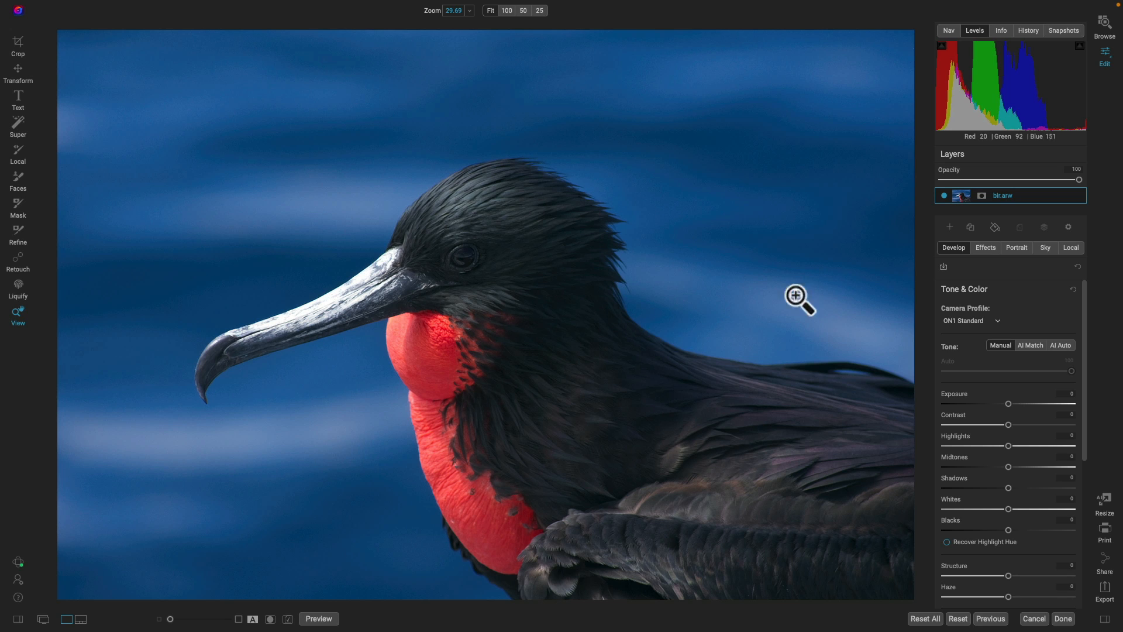
# Step: Add a Dynamic Contrast filter to the bird photo with the Surreal preset at 100 opacity
pyautogui.click(989, 248)
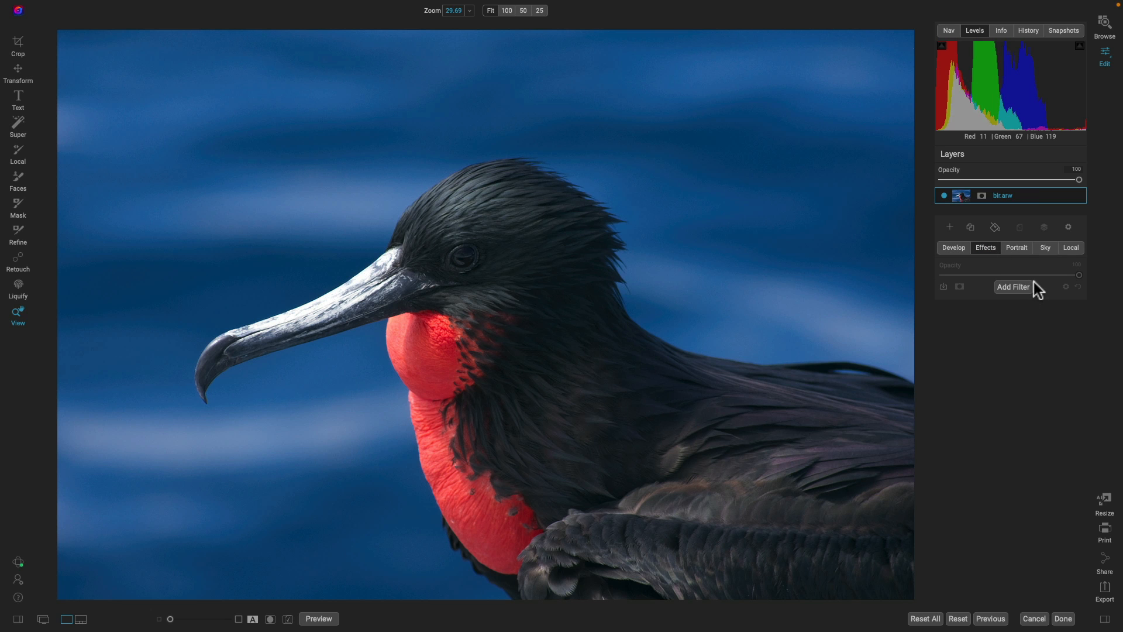
pyautogui.click(1016, 286)
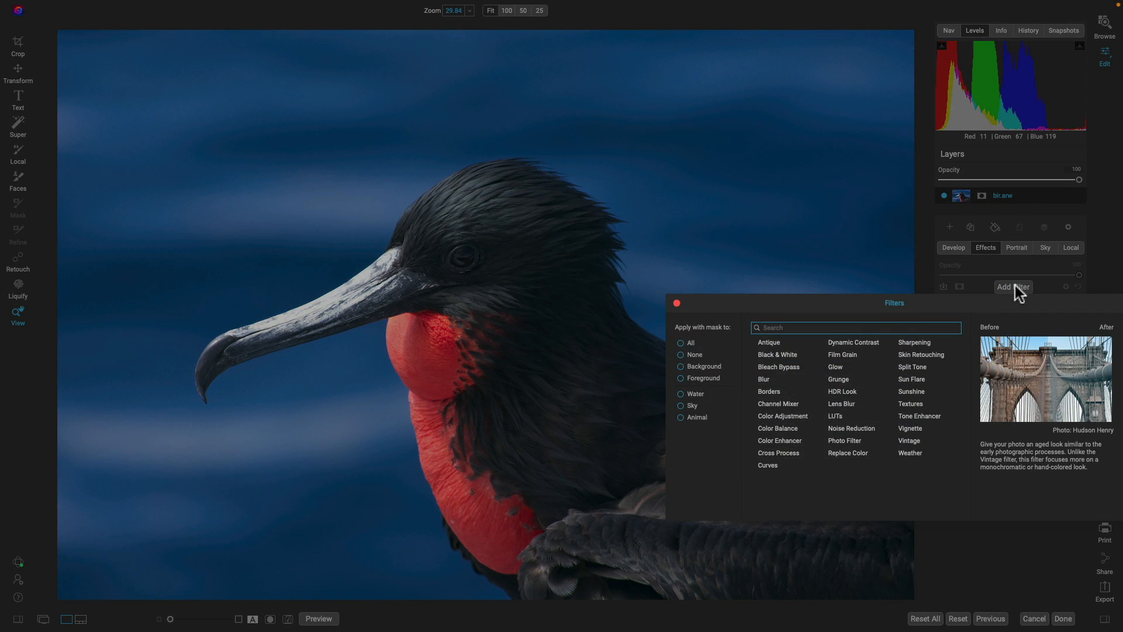
pyautogui.click(854, 342)
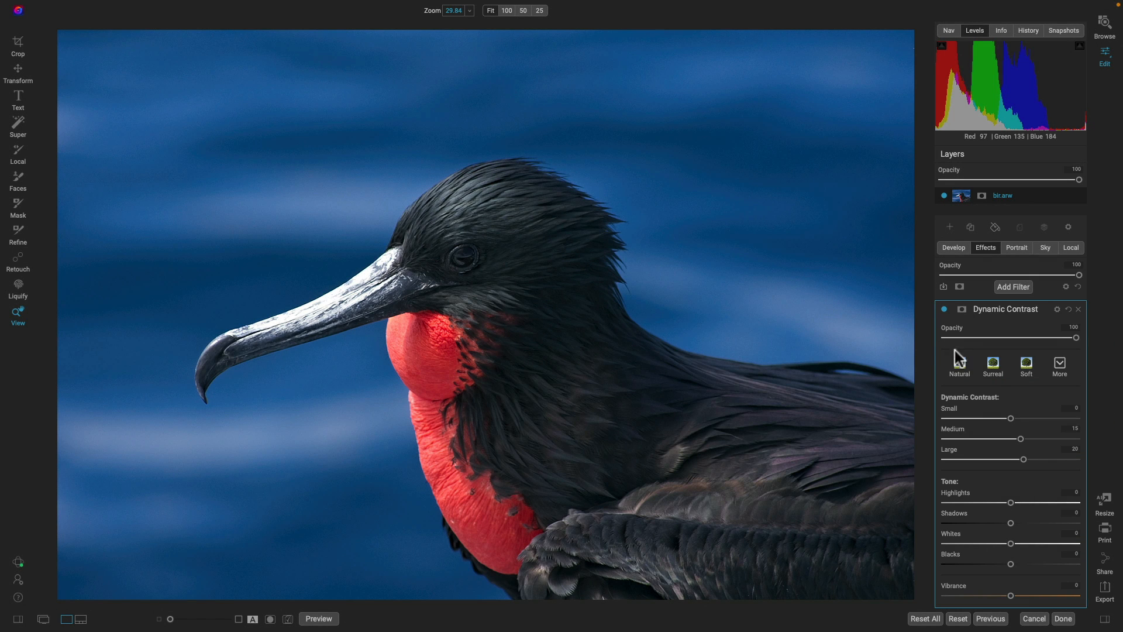
pyautogui.click(994, 370)
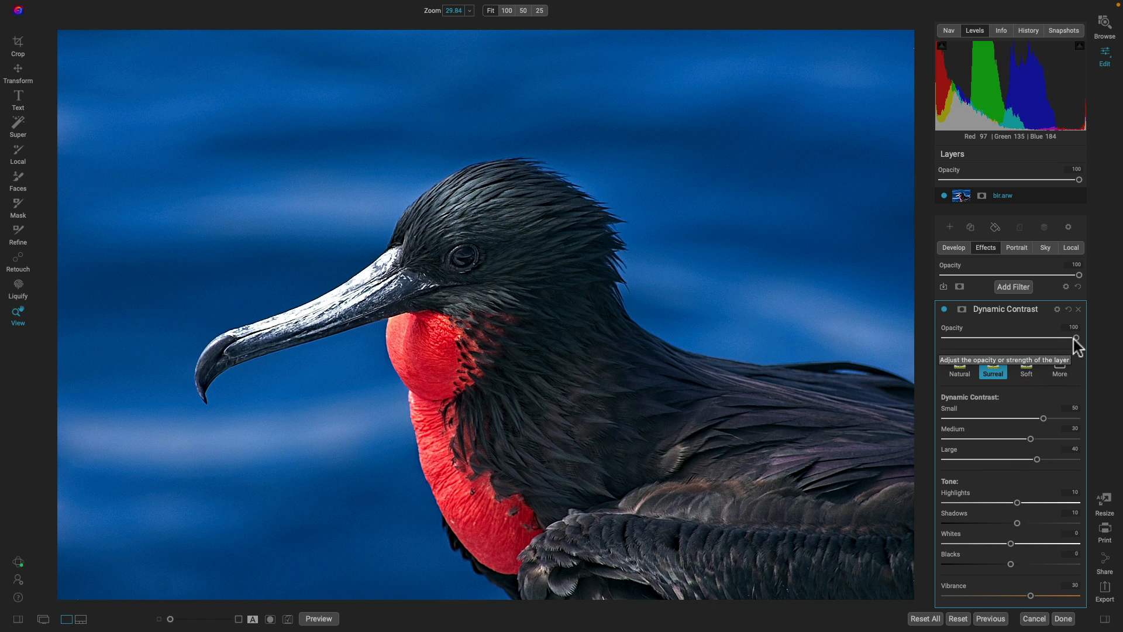
pyautogui.moveTo(1075, 338)
pyautogui.mouseDown()
pyautogui.moveTo(937, 350)
pyautogui.moveTo(1083, 344)
pyautogui.mouseUp()
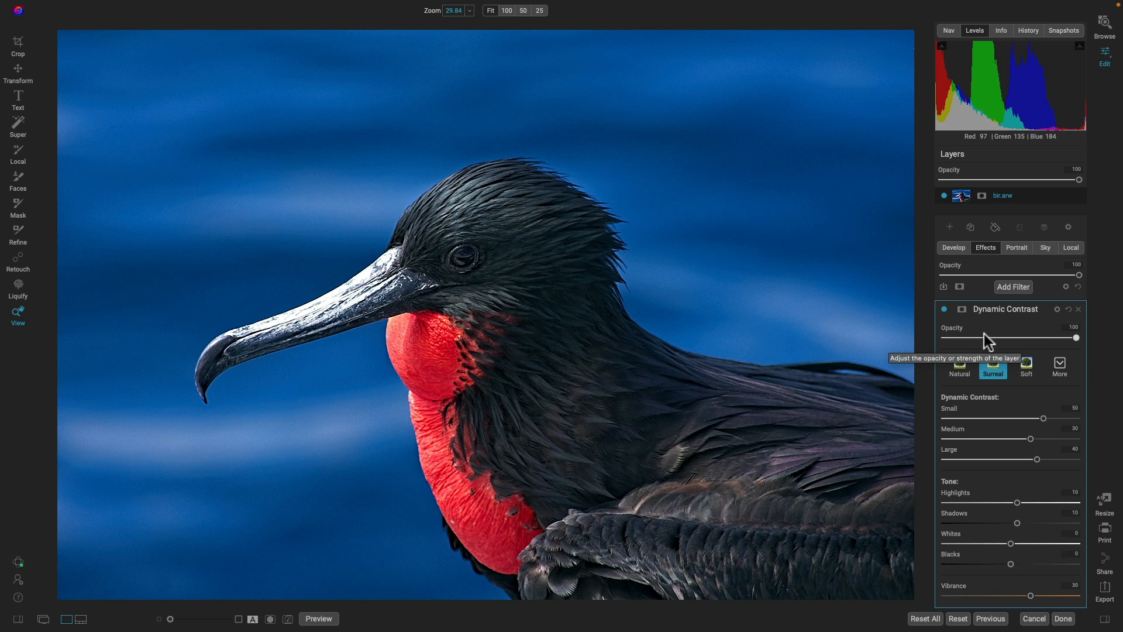
# Step: Restrict the Dynamic Contrast filter to the bird with the Mask AI Animal option, set to Paint In
pyautogui.click(961, 310)
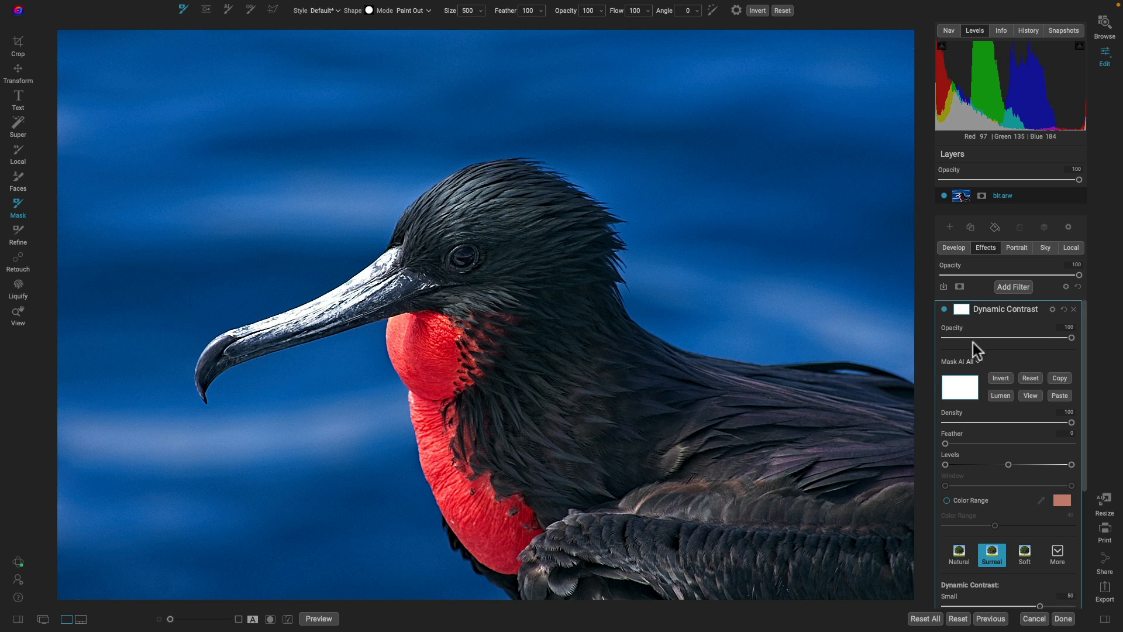
pyautogui.click(978, 361)
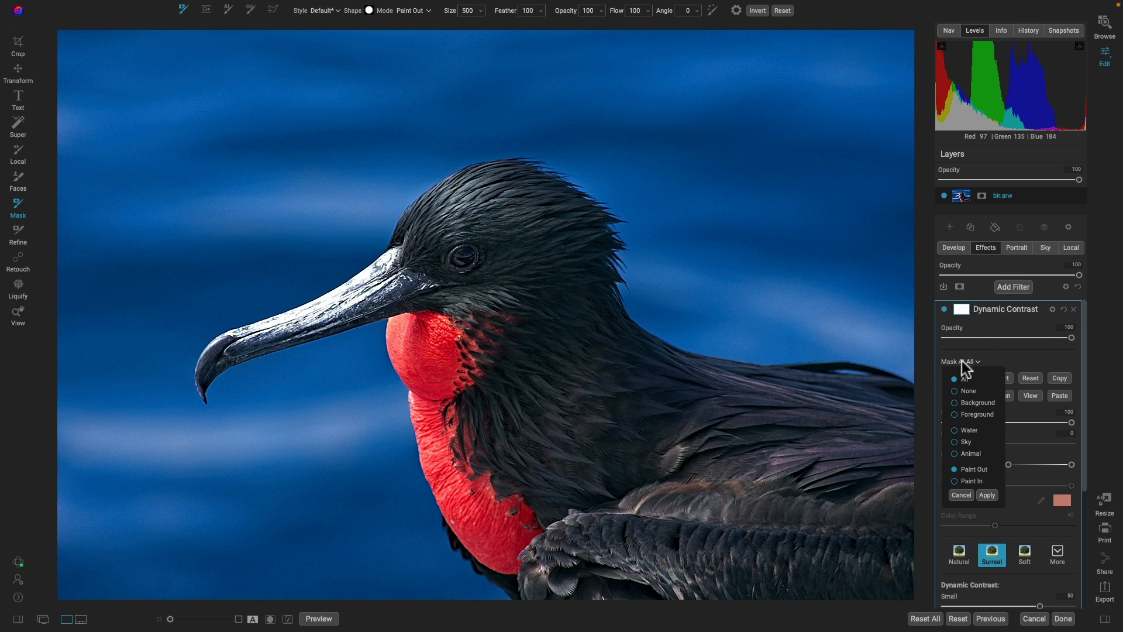
pyautogui.click(955, 453)
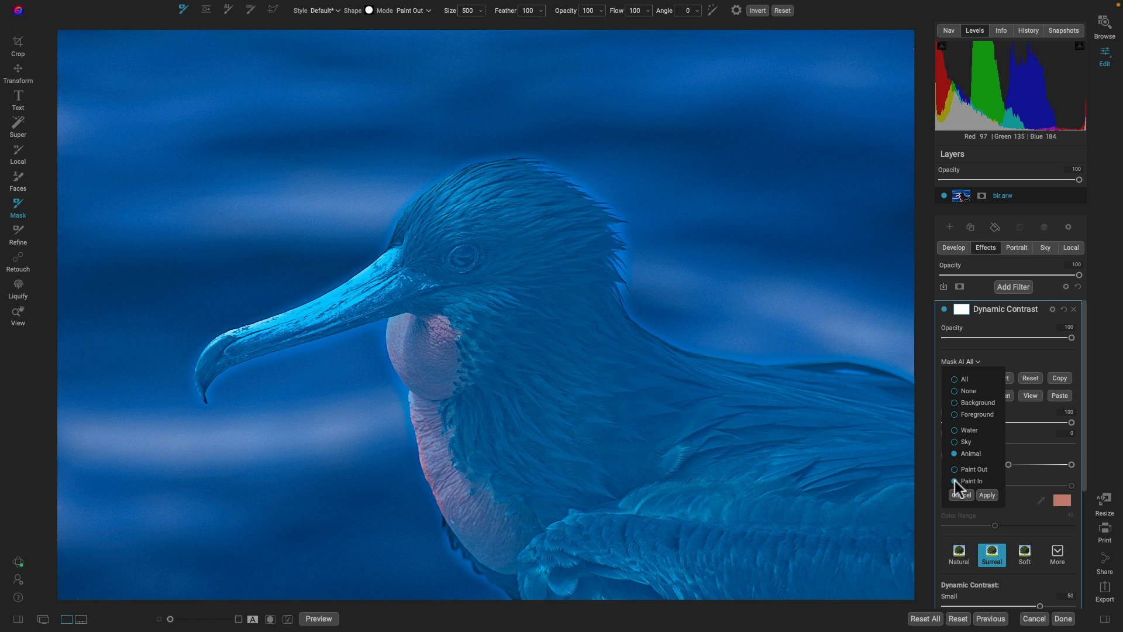
pyautogui.click(985, 495)
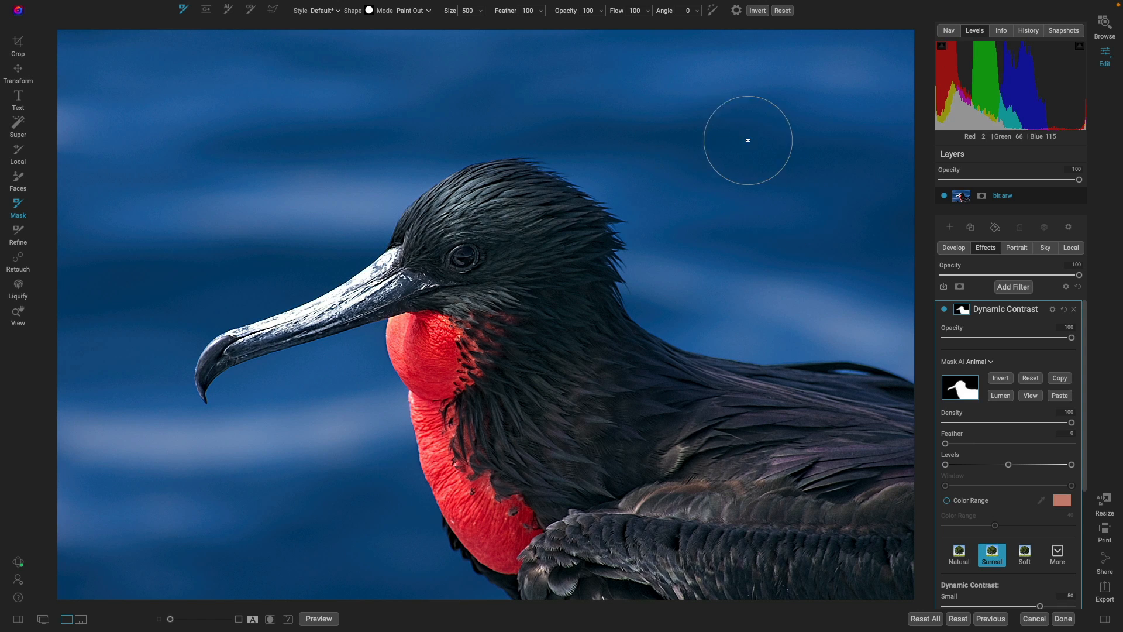
# Step: Inspect the filter's Animal mask in black and white, and copy the mask
pyautogui.press('z')
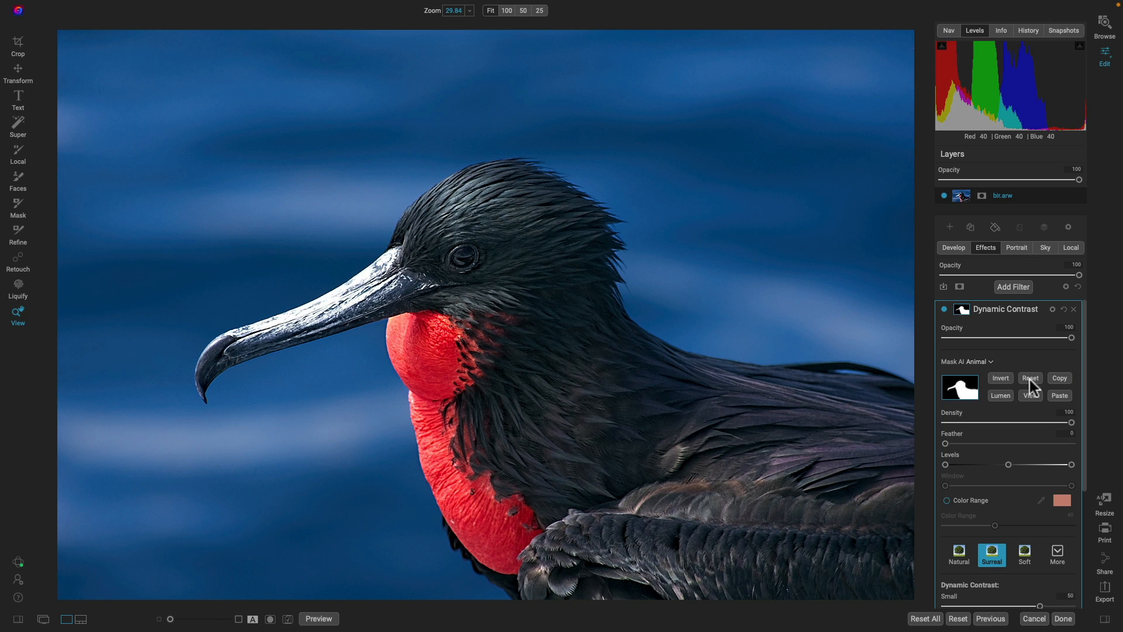
pyautogui.click(1032, 394)
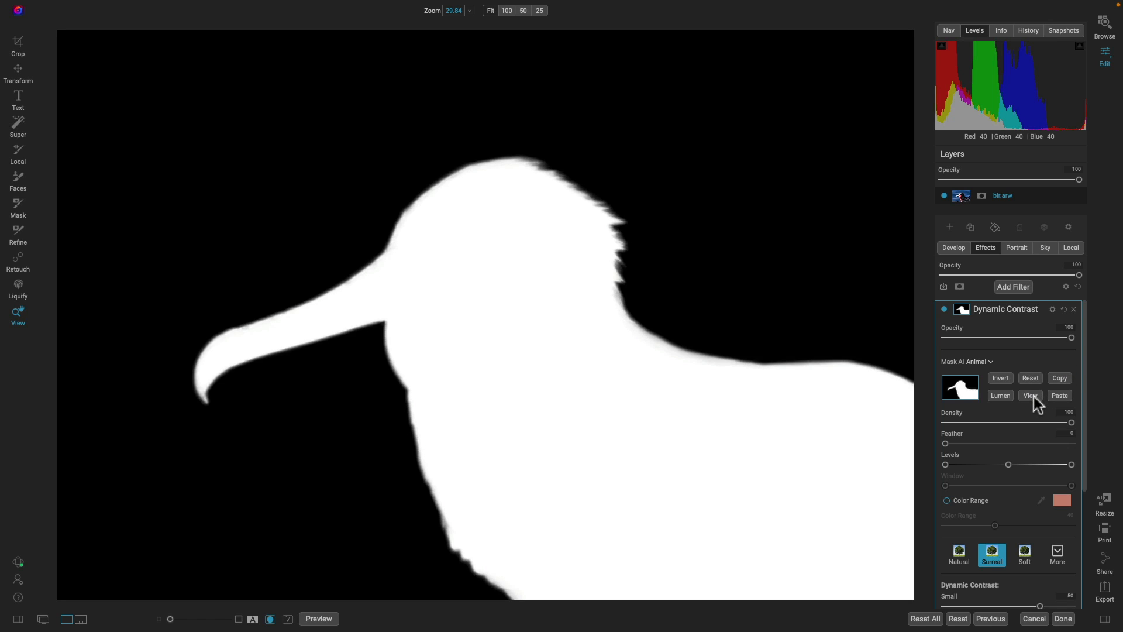
pyautogui.click(1034, 395)
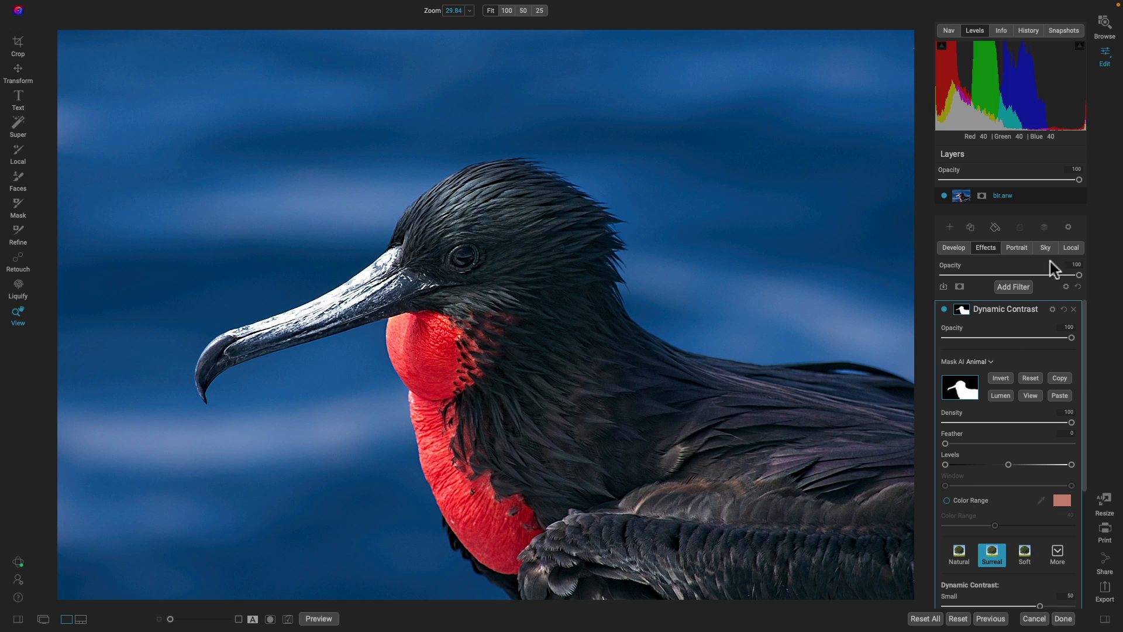
# Step: Paste the copied Animal mask into the local adjustment's mask and check its Mask AI region options
pyautogui.click(1067, 247)
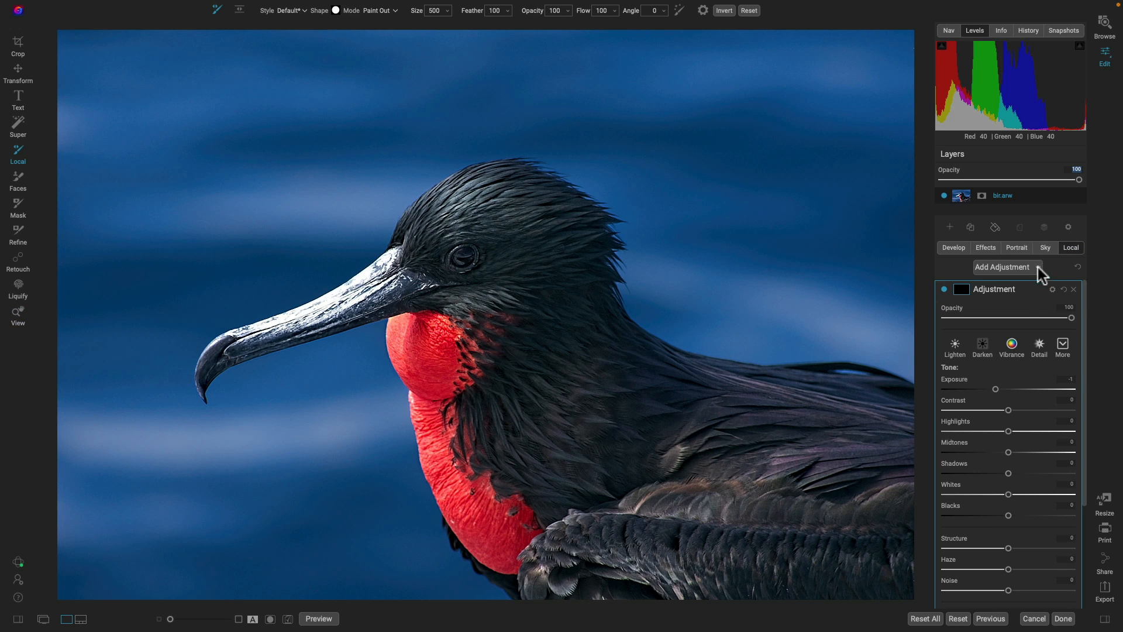
pyautogui.click(959, 290)
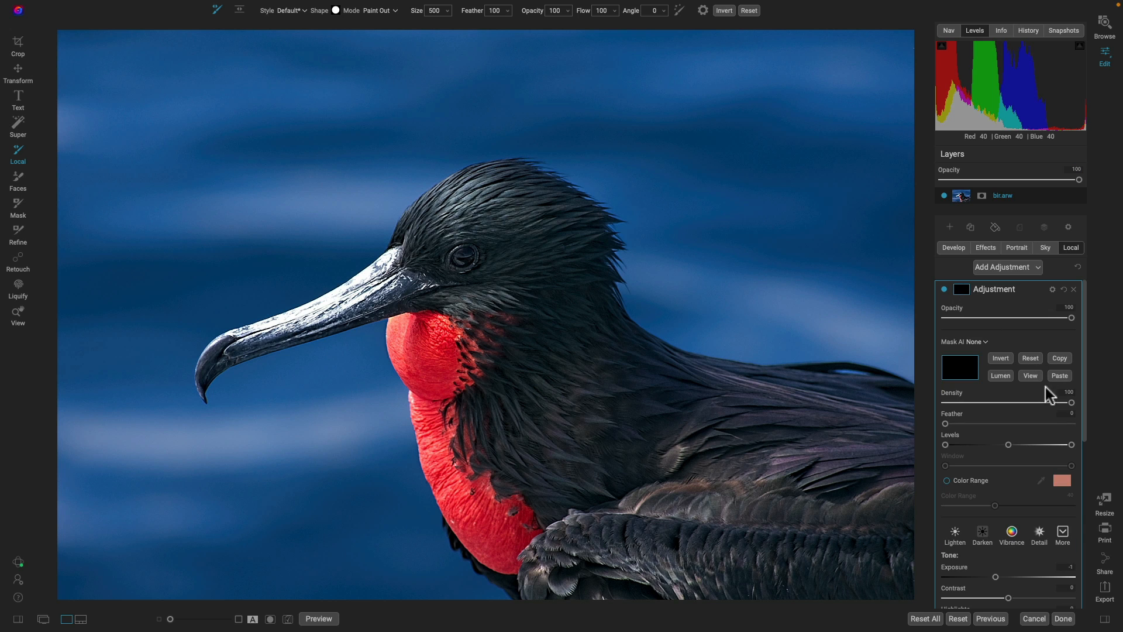
pyautogui.click(1059, 375)
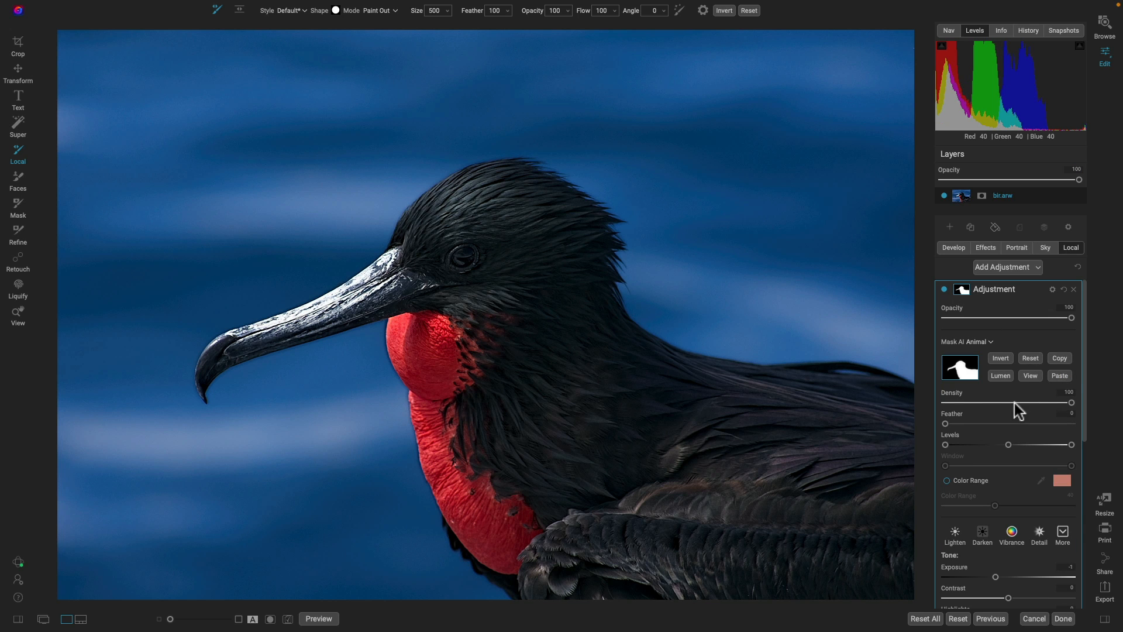
pyautogui.click(991, 343)
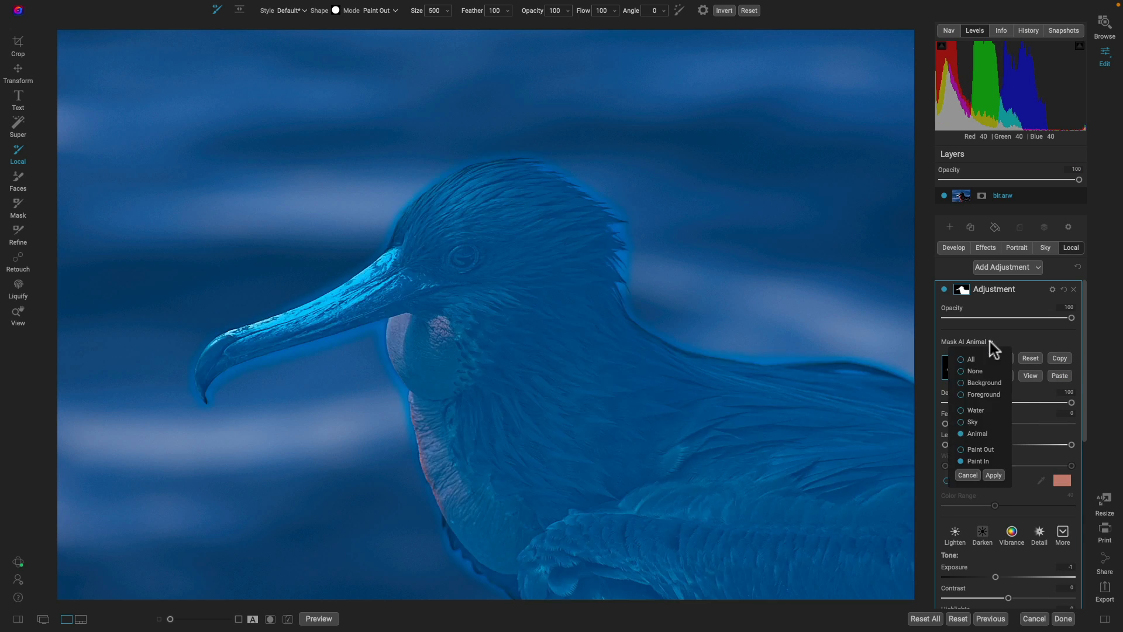
pyautogui.click(991, 344)
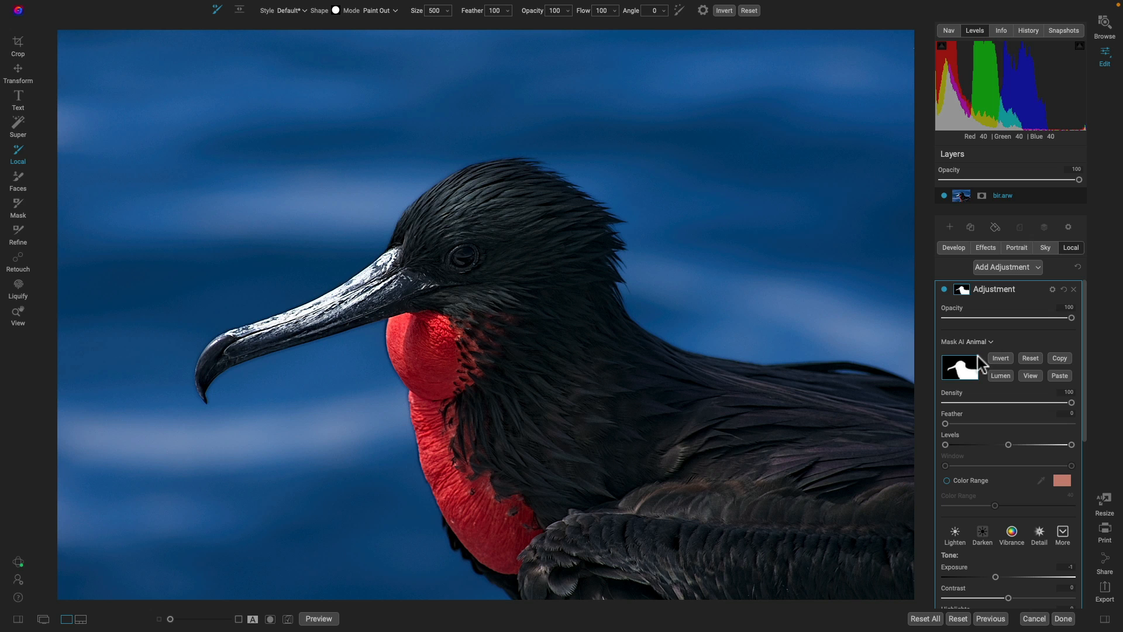
# Step: Invert the local adjustment's mask to darken the water instead of the bird, and compare the adjustment on and off
pyautogui.click(944, 289)
pyautogui.click(944, 290)
pyautogui.click(1001, 358)
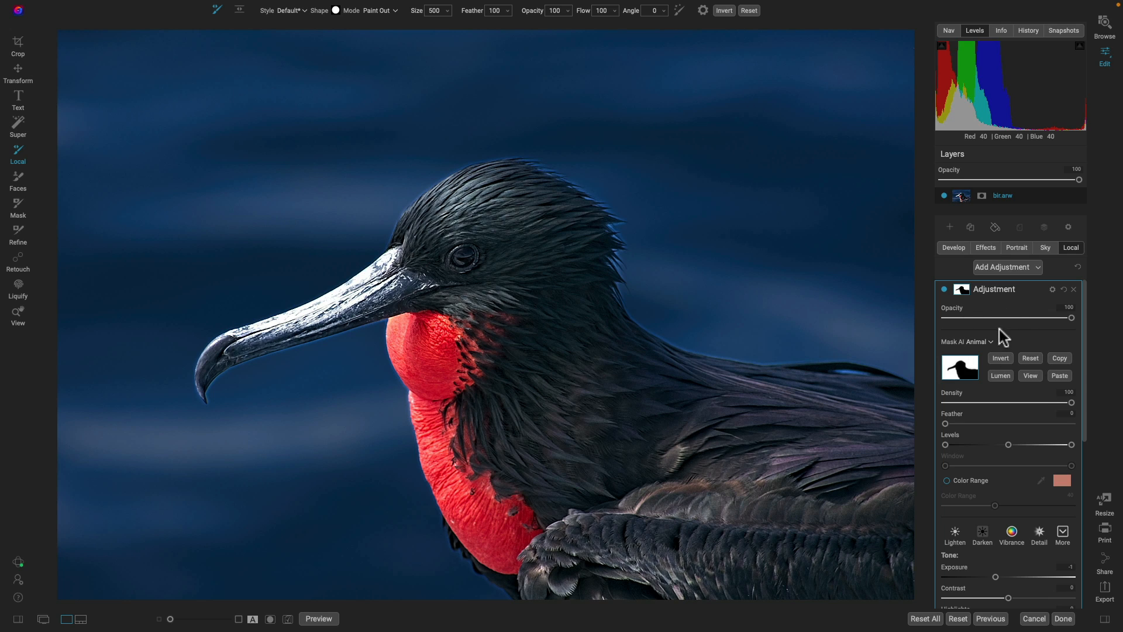
pyautogui.click(963, 292)
pyautogui.click(945, 289)
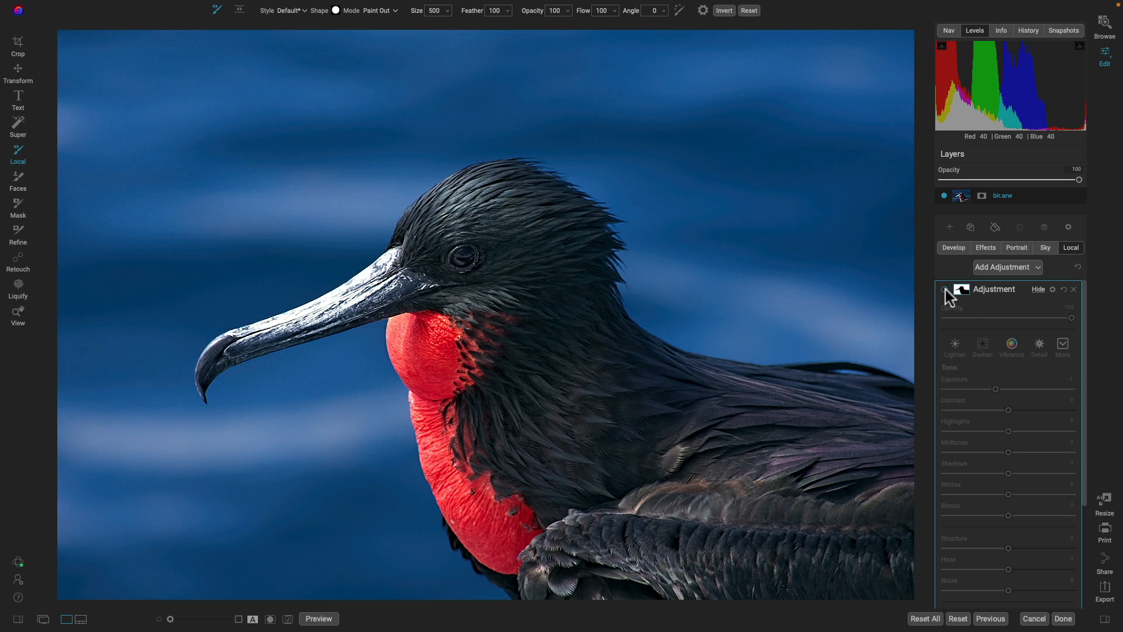
pyautogui.click(945, 289)
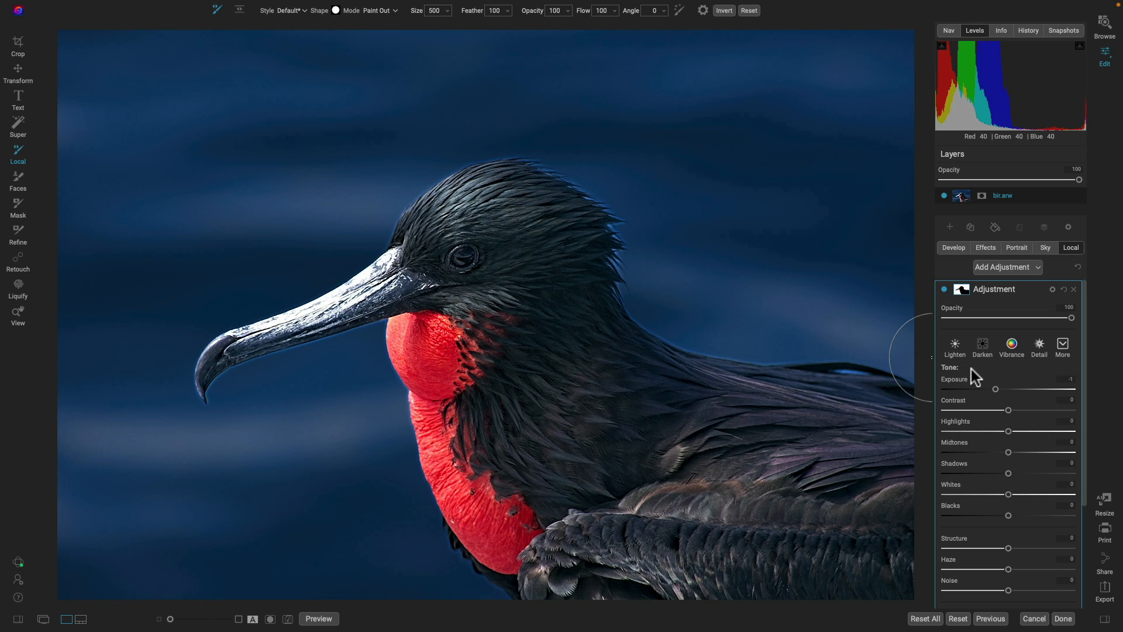
# Step: Add a Linear Top gradient to the adjustment's mask across the bird's head, and tilt and narrow it while viewing the mask
pyautogui.press('g')
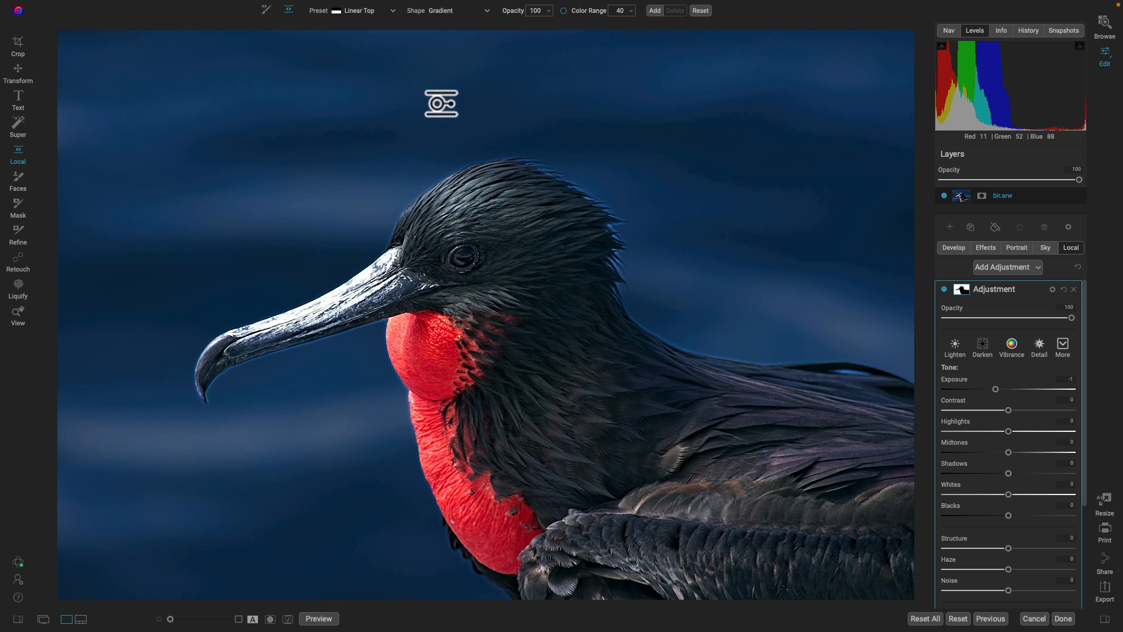
pyautogui.click(445, 142)
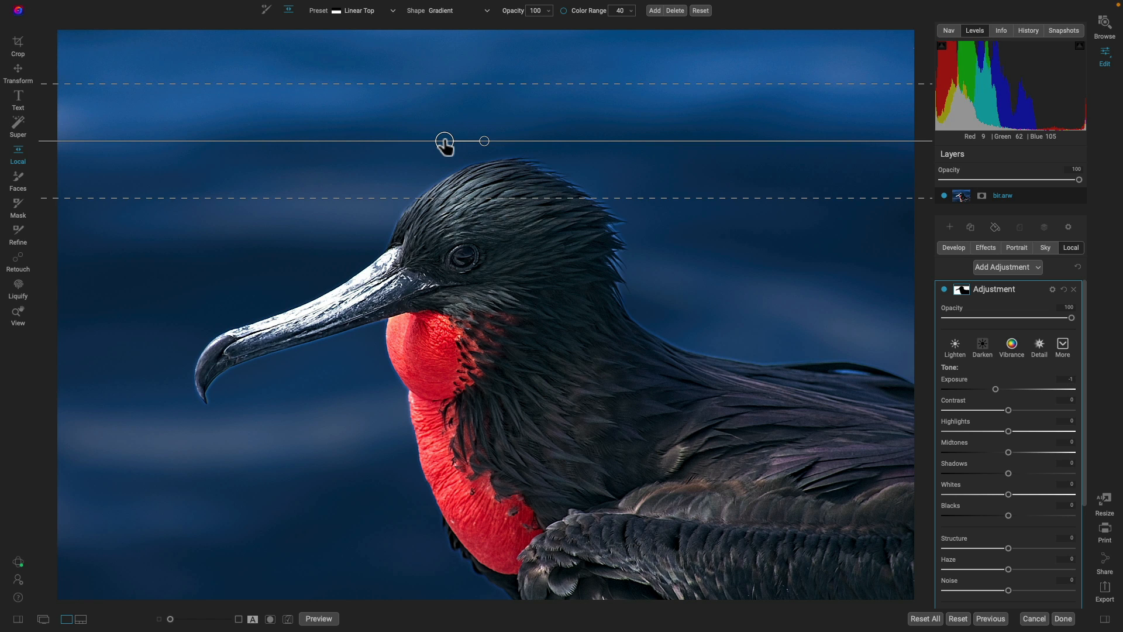
pyautogui.moveTo(444, 142); pyautogui.dragTo(436, 218)
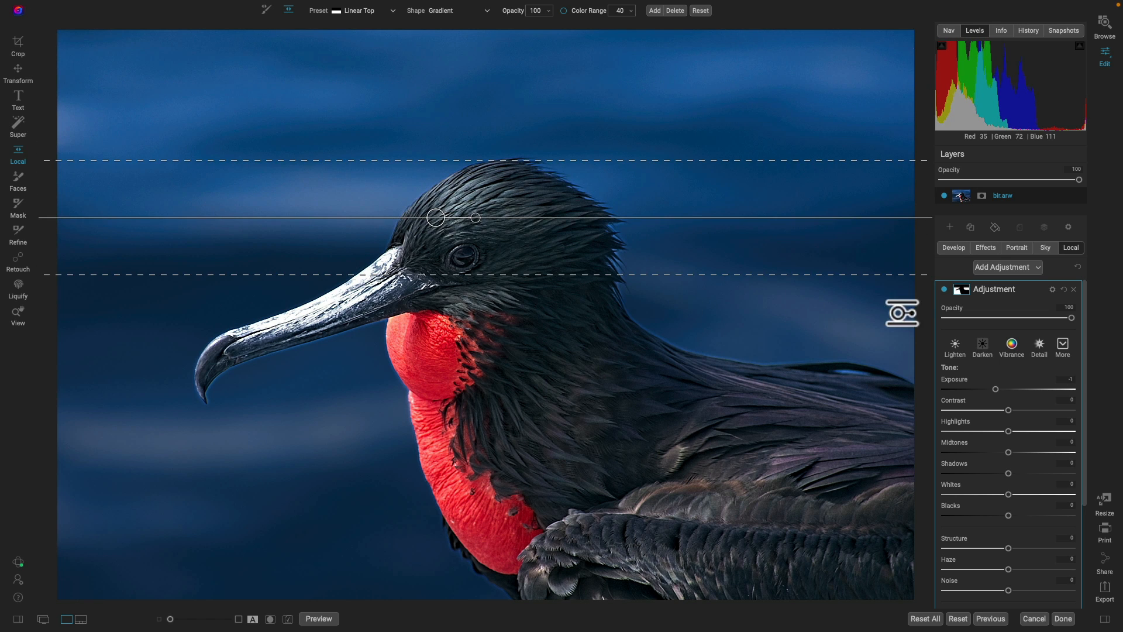
pyautogui.click(963, 289)
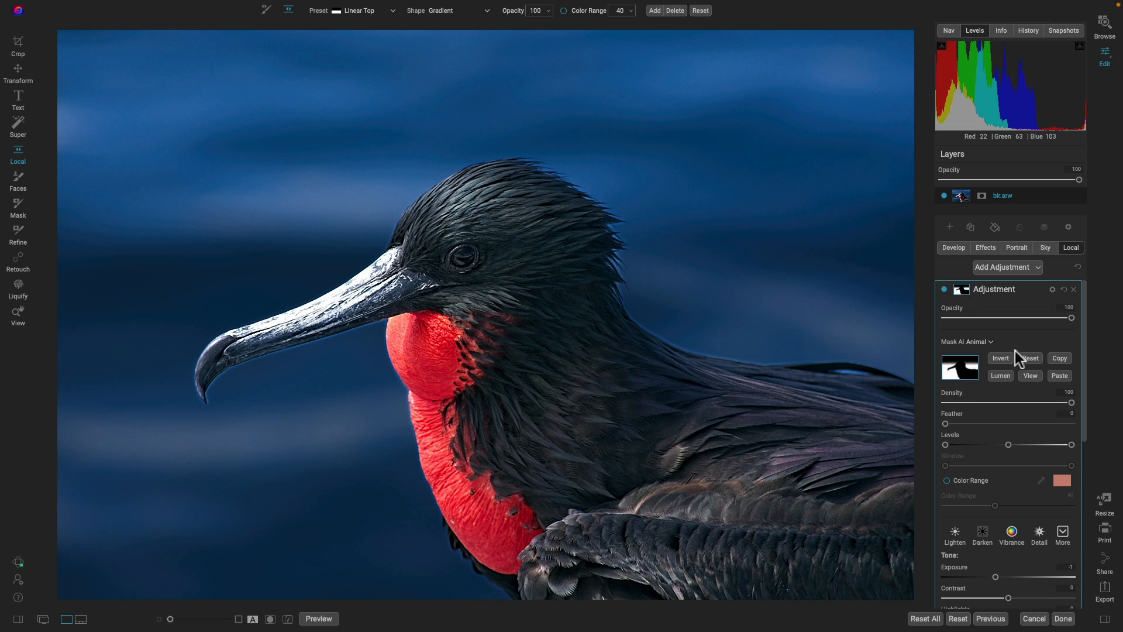
pyautogui.click(1035, 376)
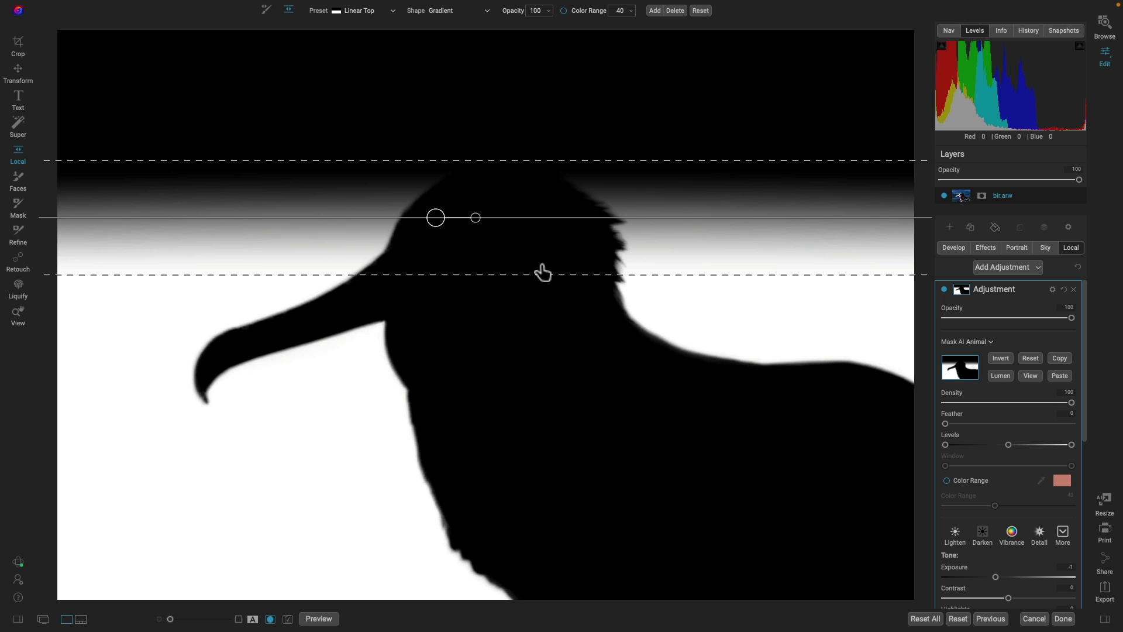
pyautogui.moveTo(429, 221); pyautogui.dragTo(550, 244)
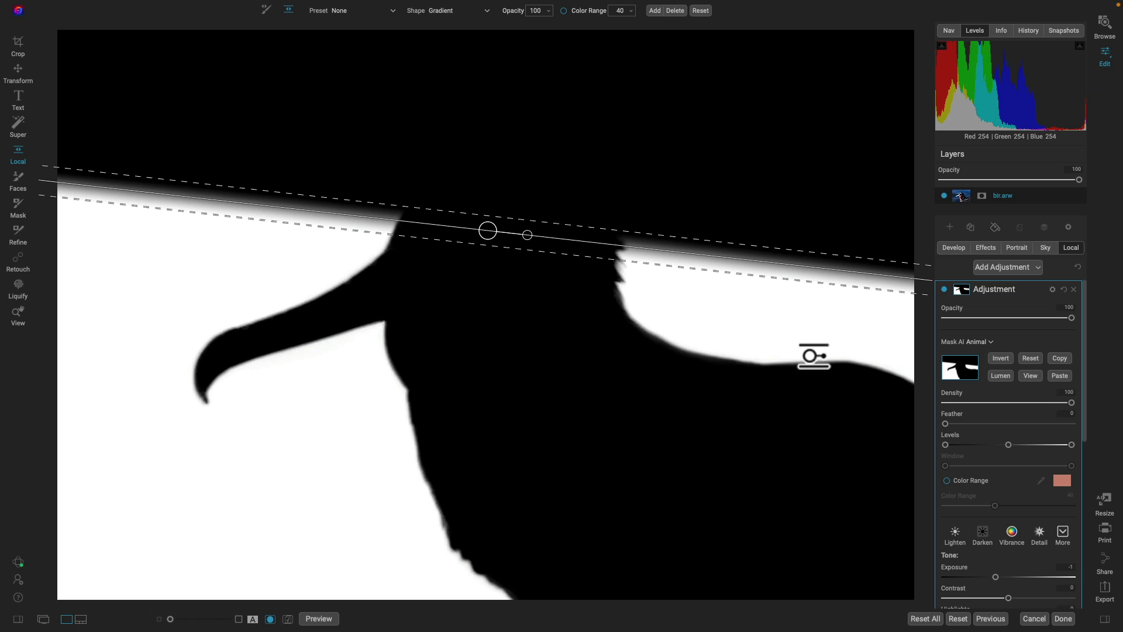
pyautogui.click(1027, 378)
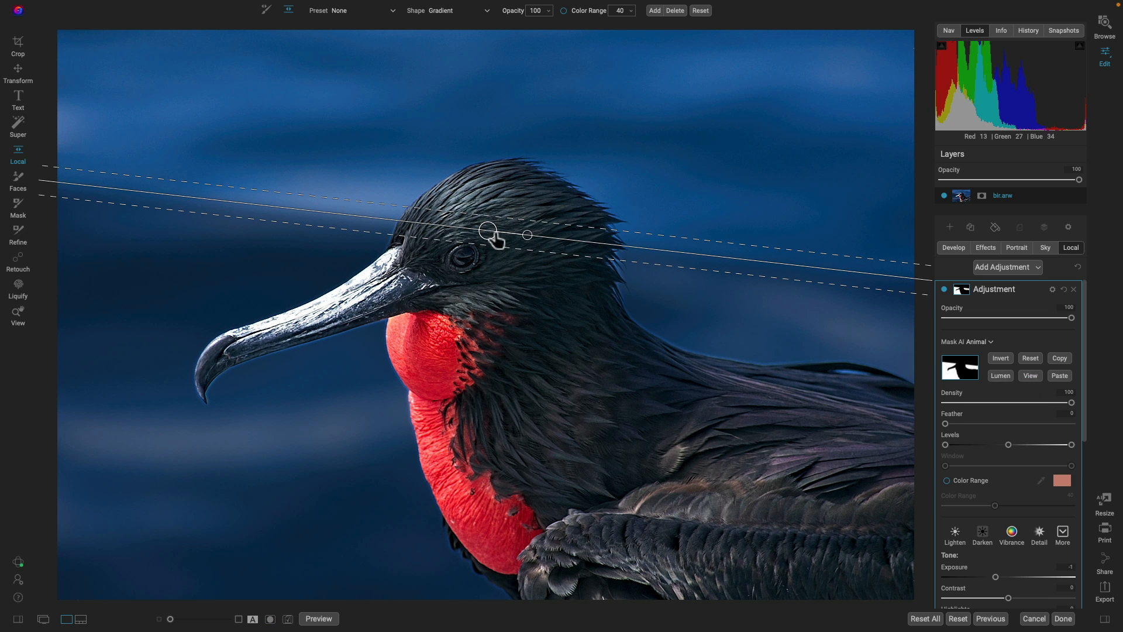
# Step: Rotate the mask gradient to a diagonal through the bird's head that applies the adjustment to the upper-right water, and widen its transition
pyautogui.moveTo(477, 263); pyautogui.dragTo(603, 279)
pyautogui.moveTo(484, 336); pyautogui.dragTo(440, 309)
pyautogui.moveTo(562, 258); pyautogui.dragTo(514, 298)
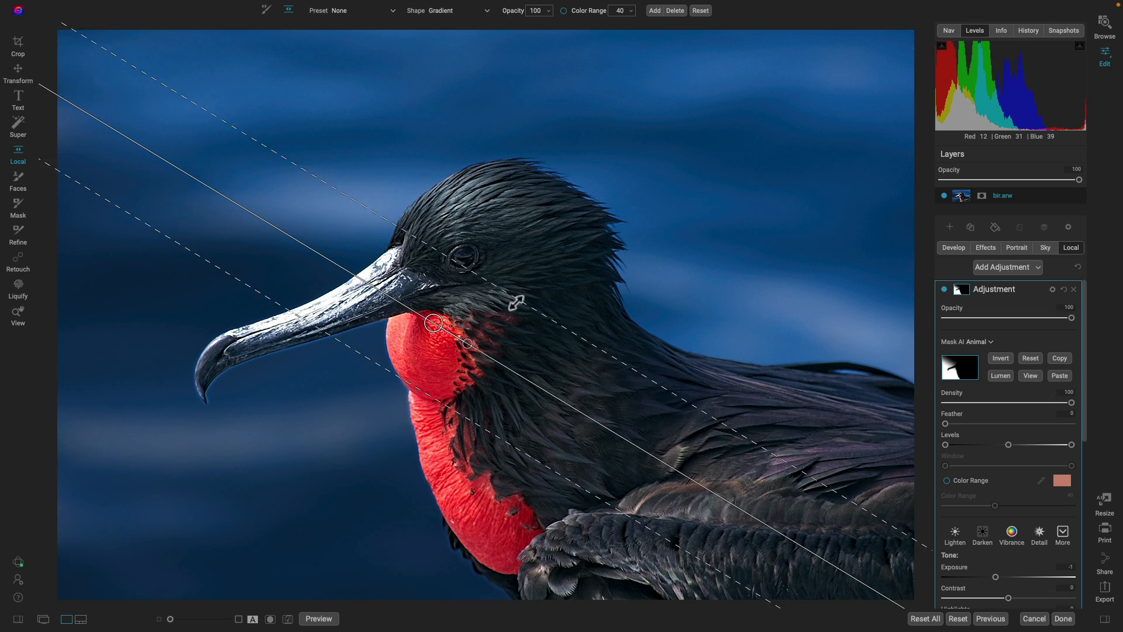
pyautogui.moveTo(429, 333); pyautogui.dragTo(483, 333)
pyautogui.moveTo(466, 297)
pyautogui.mouseDown()
pyautogui.moveTo(335, 367)
pyautogui.moveTo(448, 288)
pyautogui.moveTo(480, 293)
pyautogui.mouseUp()
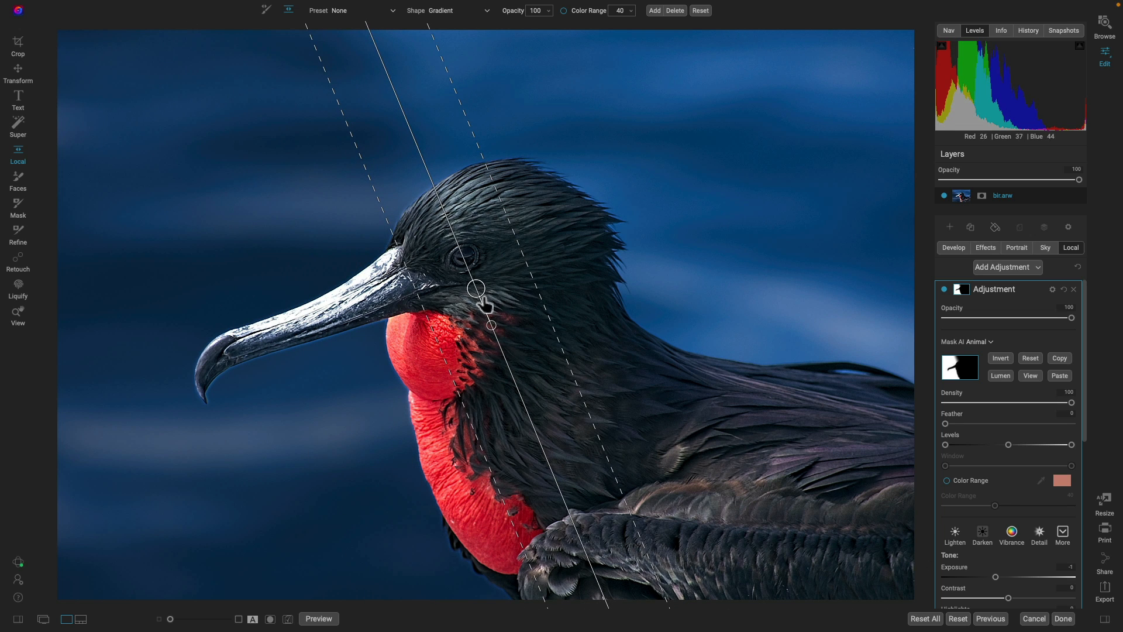
pyautogui.moveTo(491, 331); pyautogui.dragTo(448, 258)
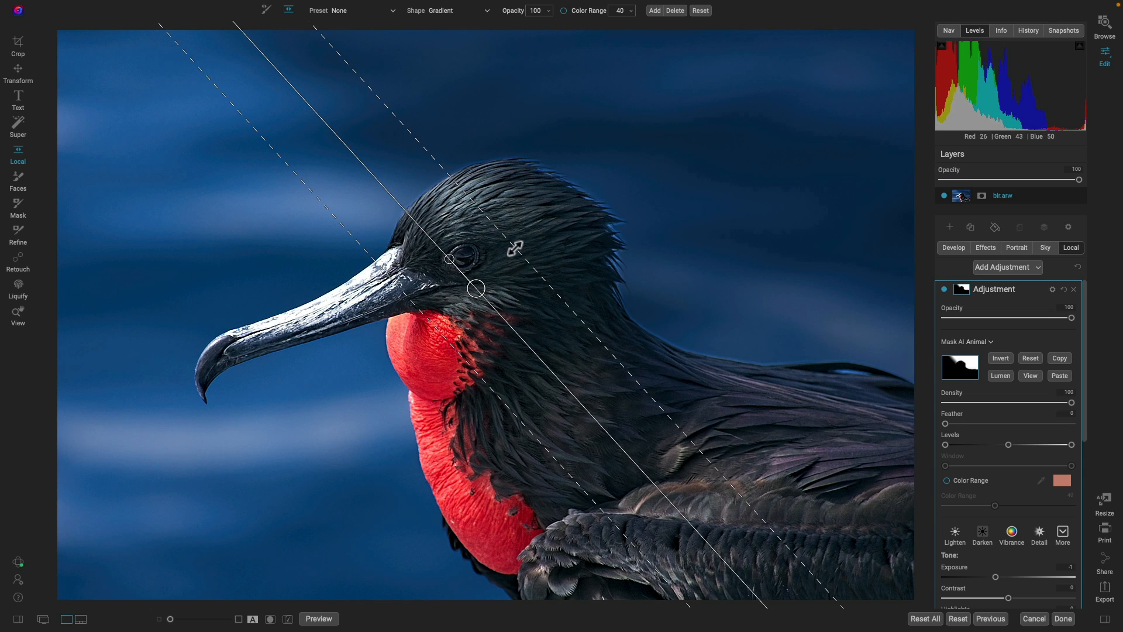
pyautogui.moveTo(519, 248); pyautogui.dragTo(605, 188)
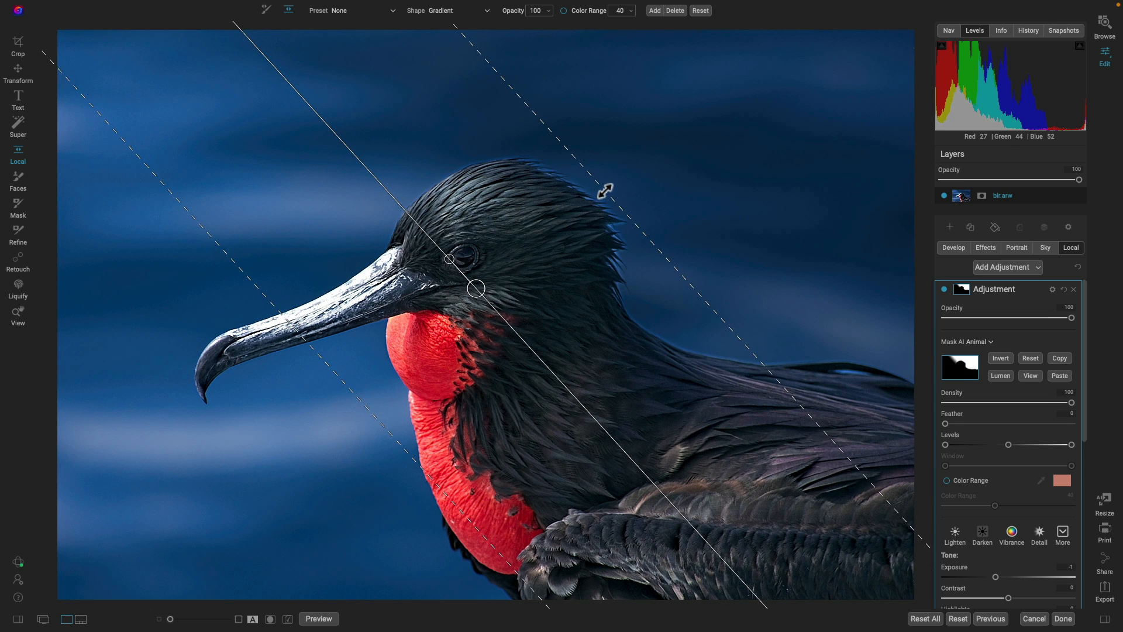
# Step: Set the local adjustment's contrast to 29 and whites to 65, and move its gradient up to the bird's eye
pyautogui.scroll(-4, 1006, 473)
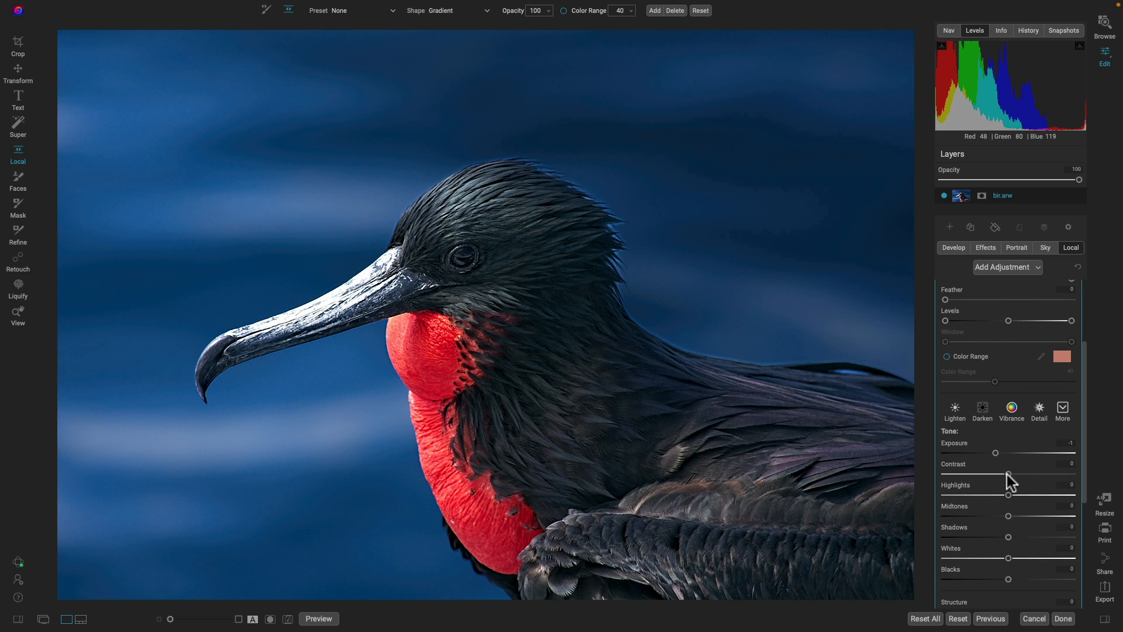
pyautogui.moveTo(1008, 475)
pyautogui.mouseDown()
pyautogui.moveTo(1026, 476)
pyautogui.moveTo(1014, 482)
pyautogui.mouseUp()
pyautogui.scroll(-3, 1036, 503)
pyautogui.moveTo(1019, 482); pyautogui.dragTo(1048, 489)
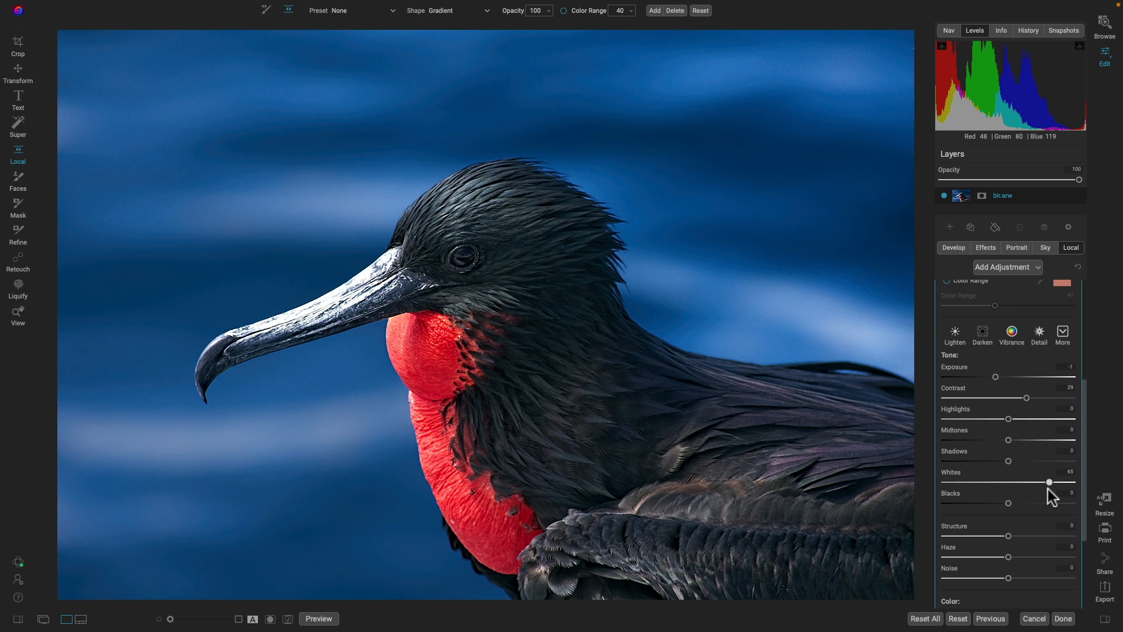
pyautogui.moveTo(475, 293); pyautogui.dragTo(474, 257)
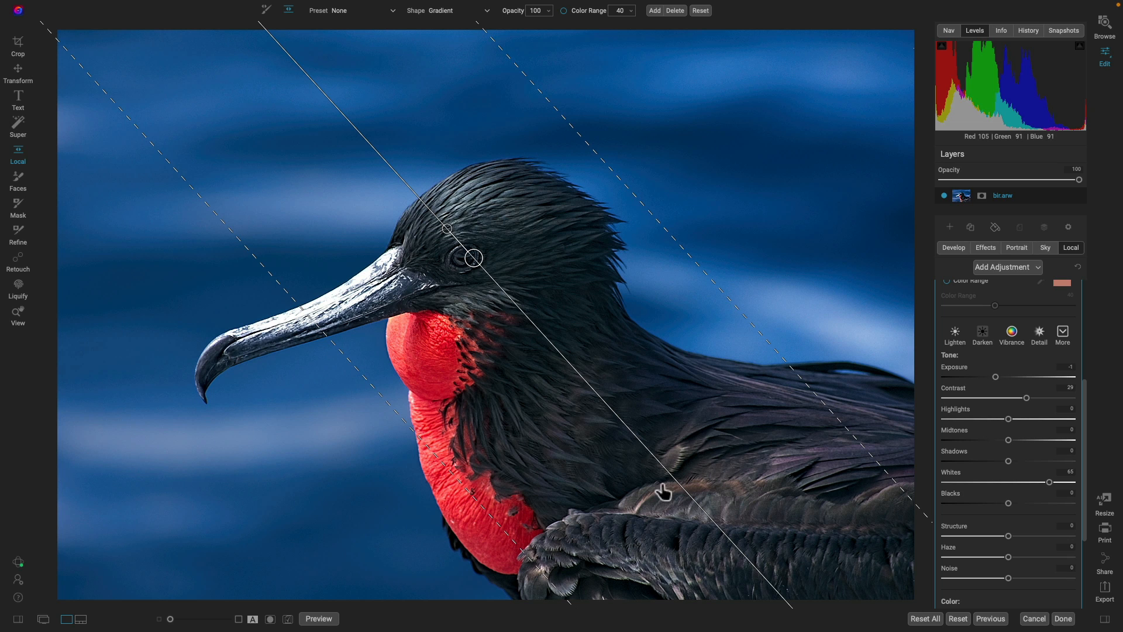
# Step: Check the local adjustment's combined bird and gradient mask, and compare the adjustment on and off
pyautogui.scroll(4, 1021, 417)
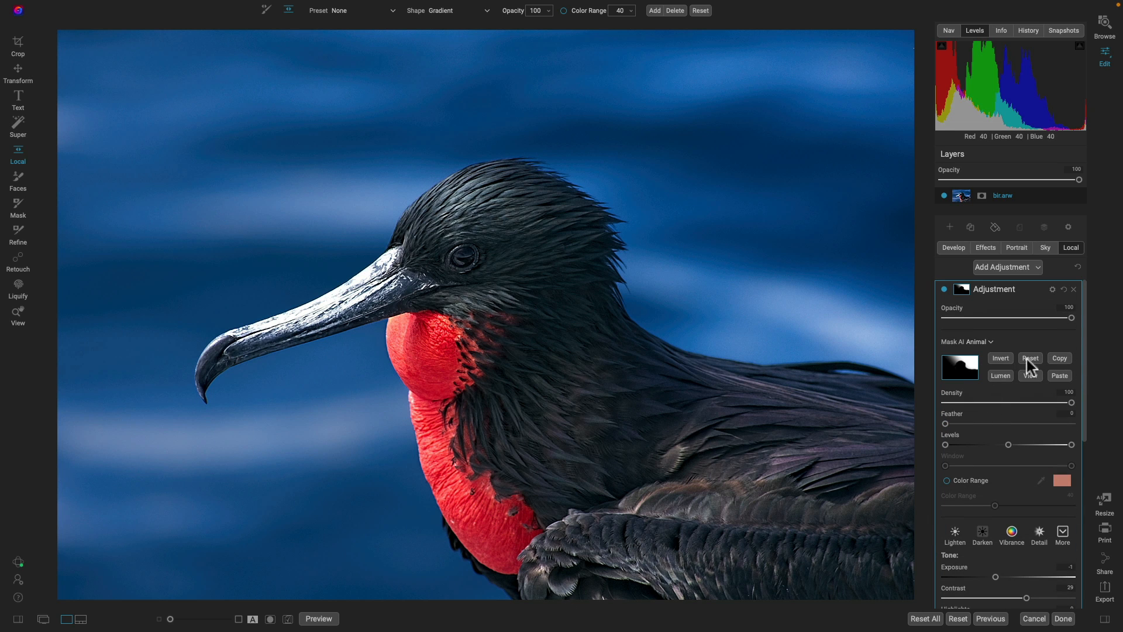
pyautogui.click(1040, 378)
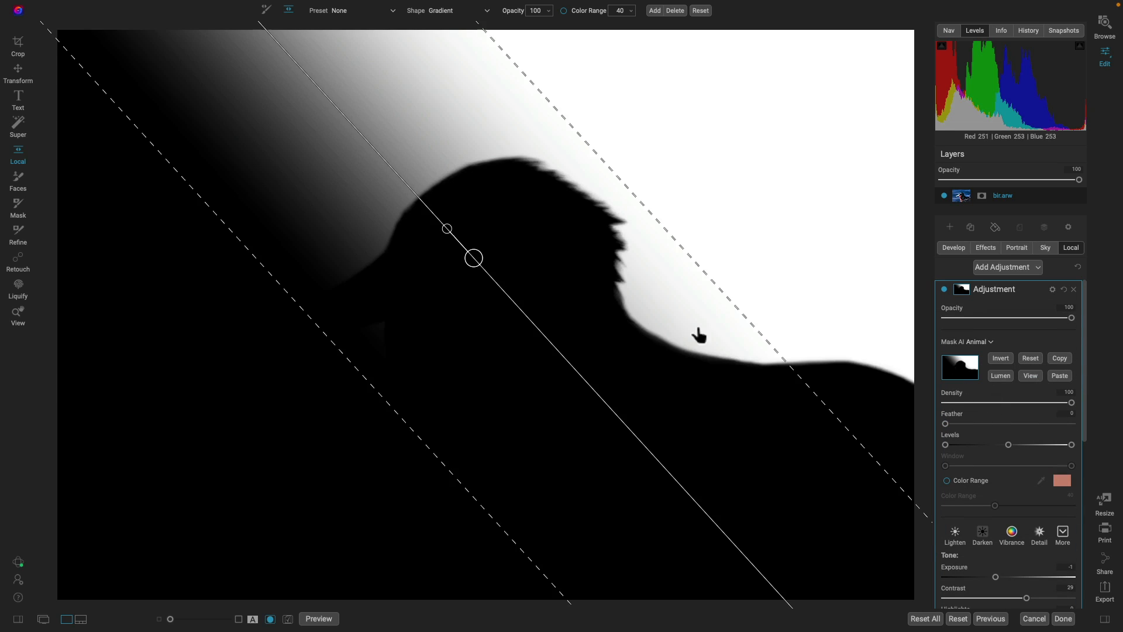
pyautogui.click(1030, 378)
pyautogui.click(944, 290)
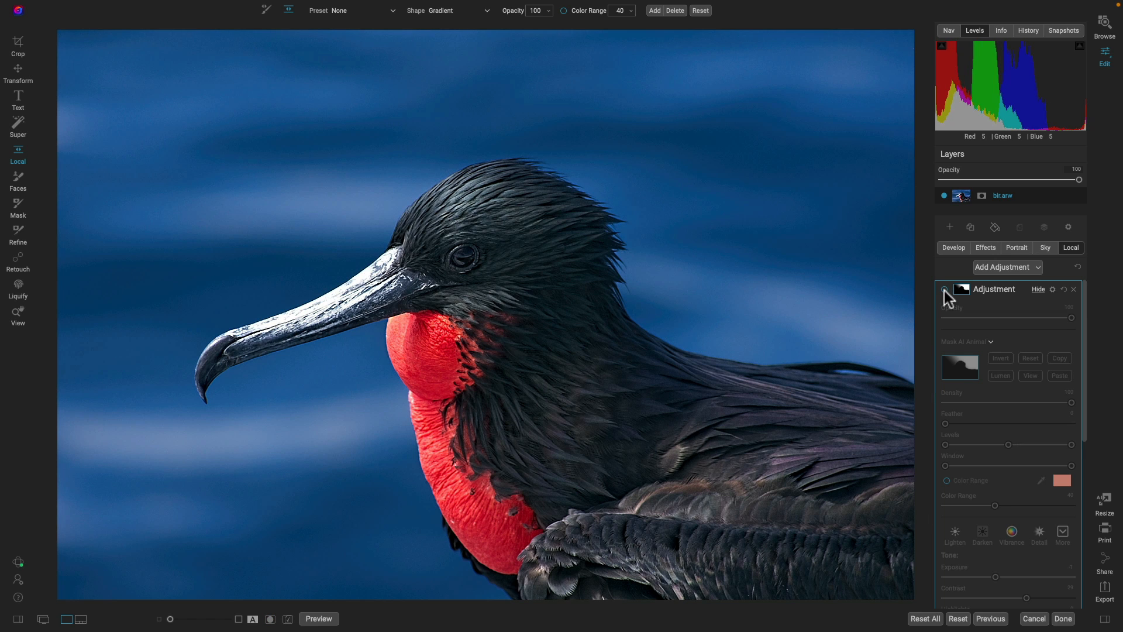
pyautogui.click(944, 289)
pyautogui.click(944, 290)
pyautogui.click(944, 290)
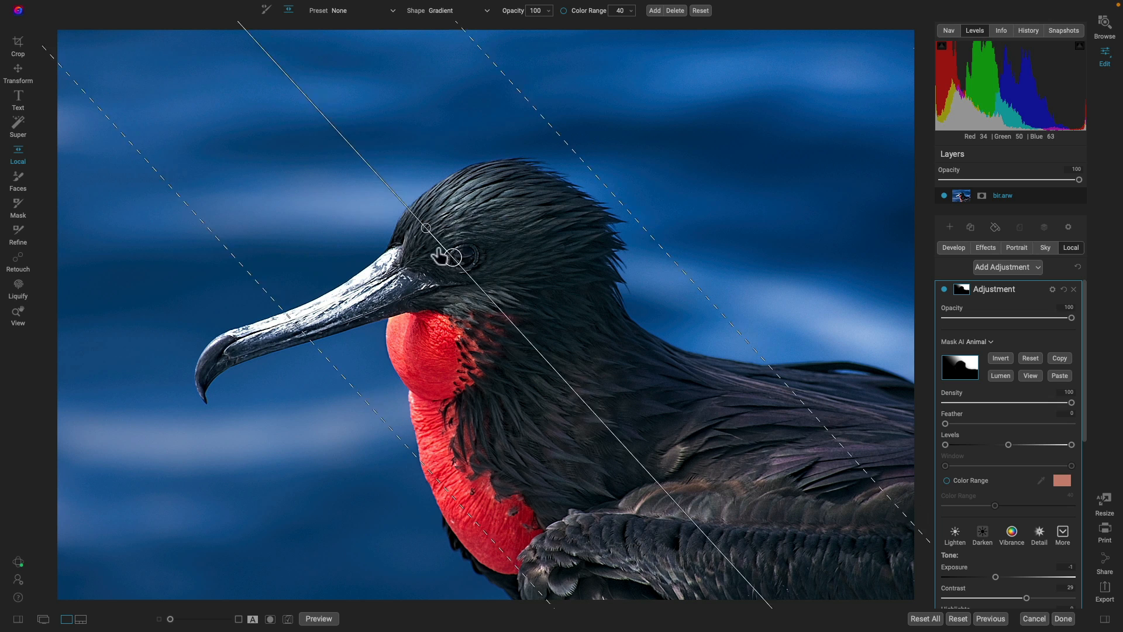
# Step: Move the adjustment's mask gradient to the base of the bird's beak, tilt it slightly flatter, and compare the adjustment on and off
pyautogui.moveTo(439, 250); pyautogui.dragTo(369, 227)
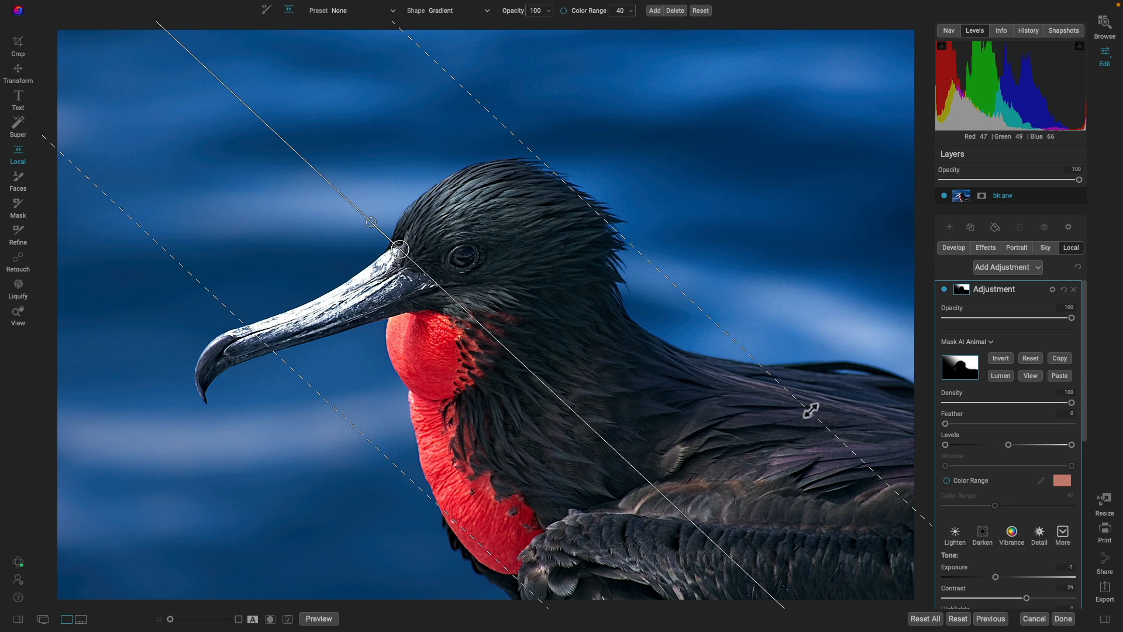
pyautogui.click(944, 289)
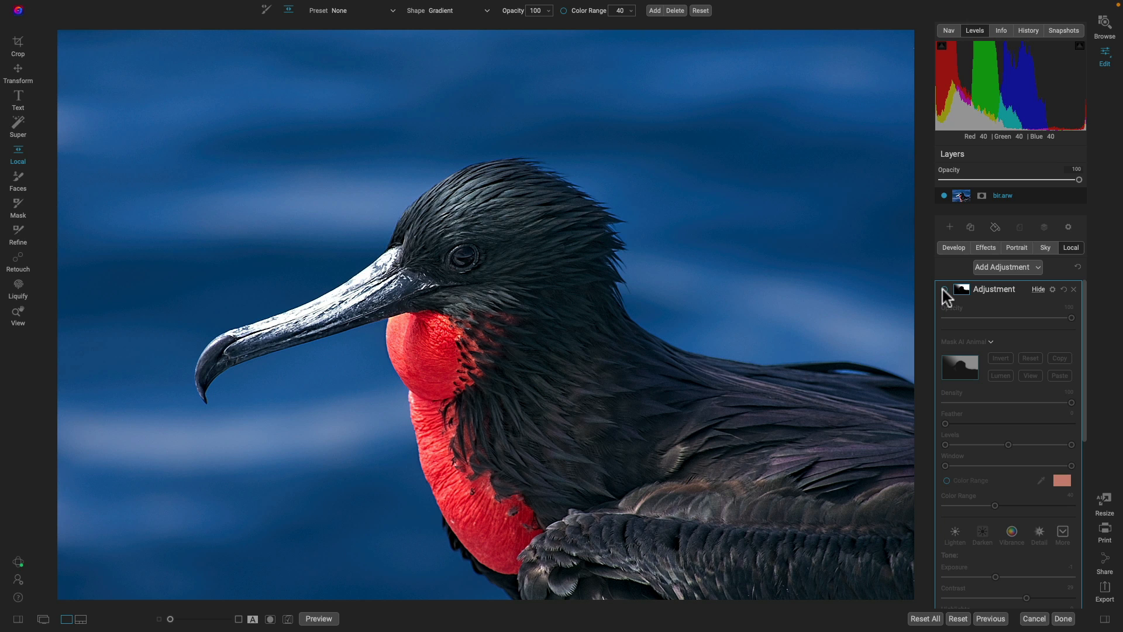
pyautogui.click(943, 289)
pyautogui.click(943, 290)
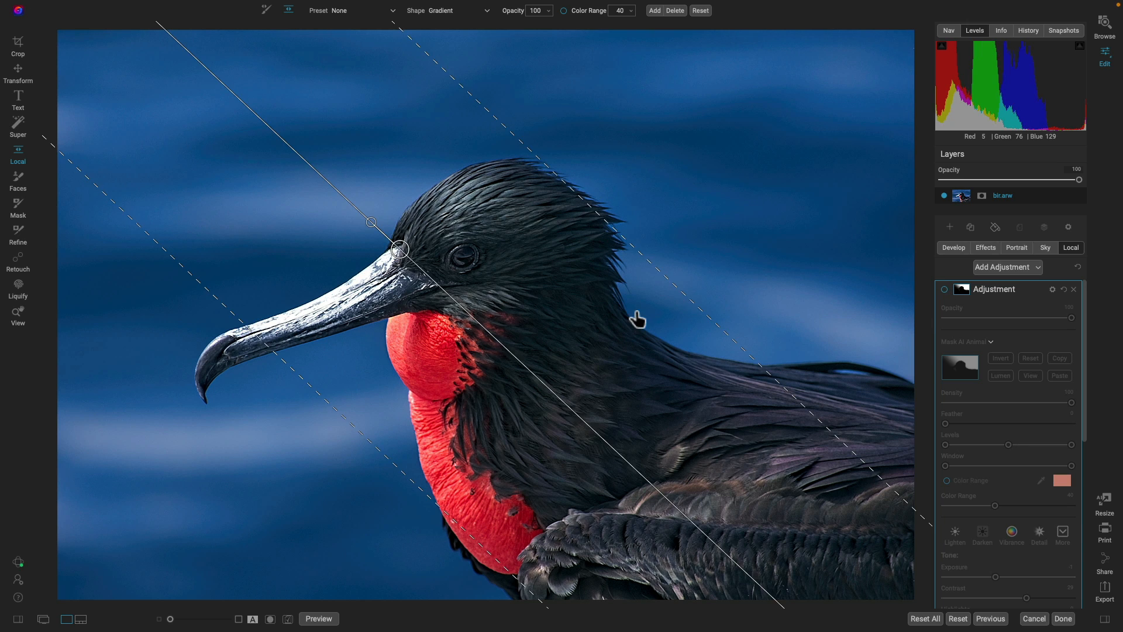
pyautogui.click(943, 290)
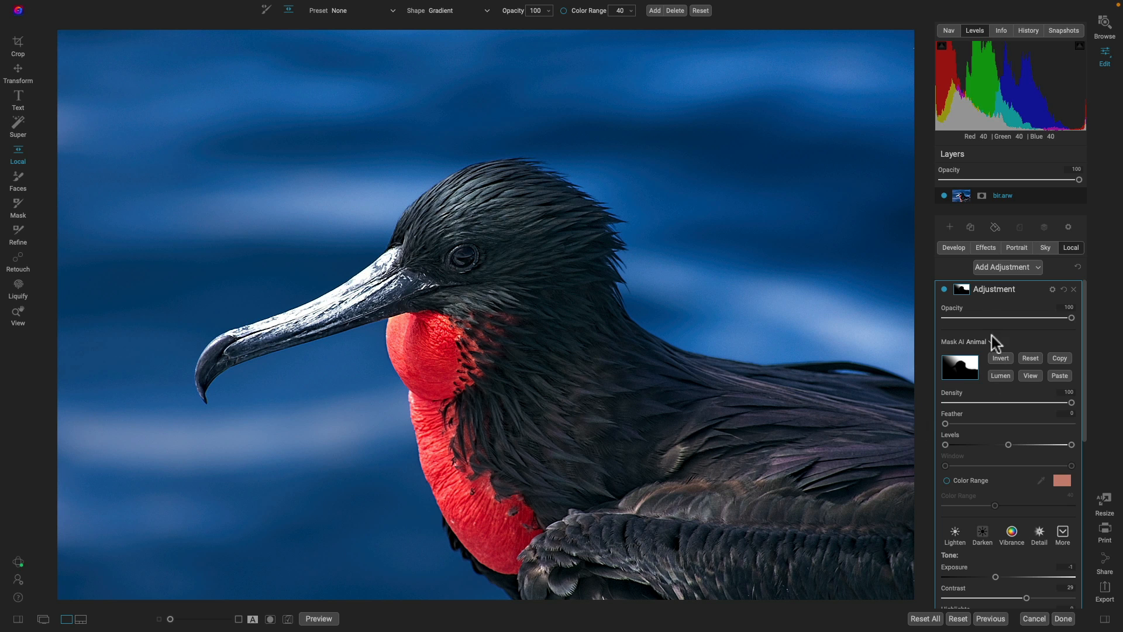
pyautogui.click(943, 290)
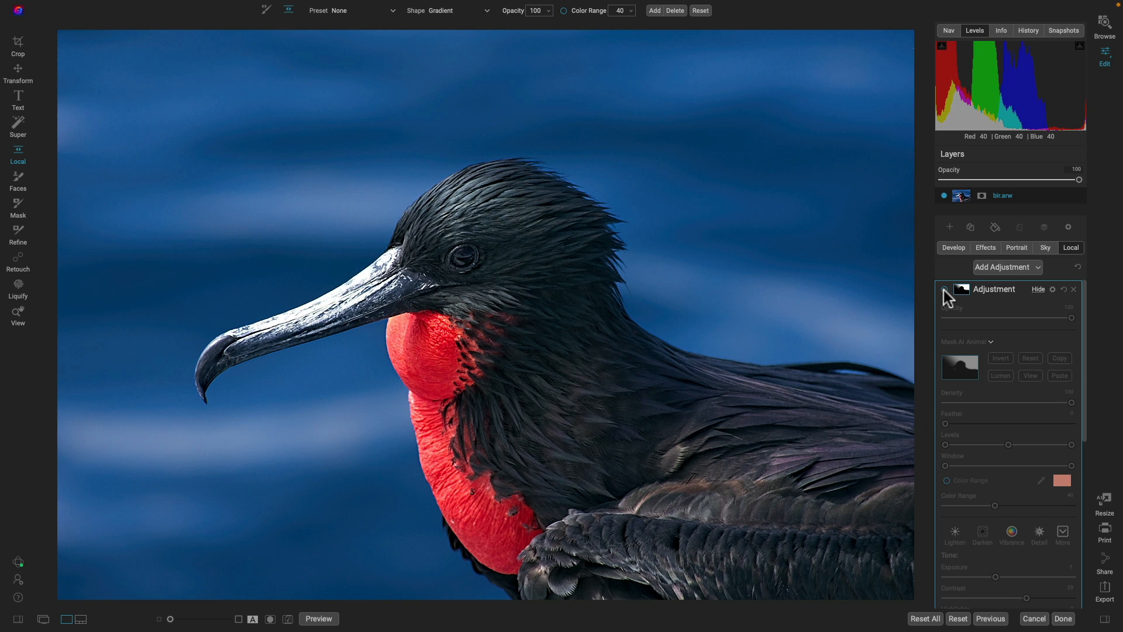
pyautogui.click(943, 290)
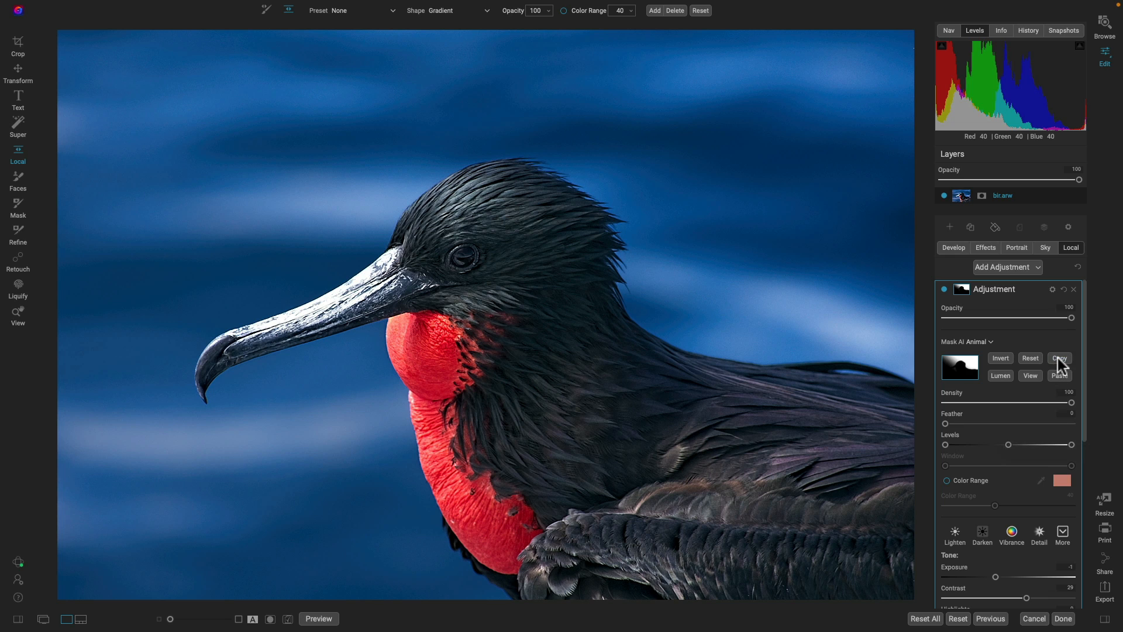
# Step: Copy the local adjustment's mask, add a Glow filter, and paste the mask into it
pyautogui.click(988, 247)
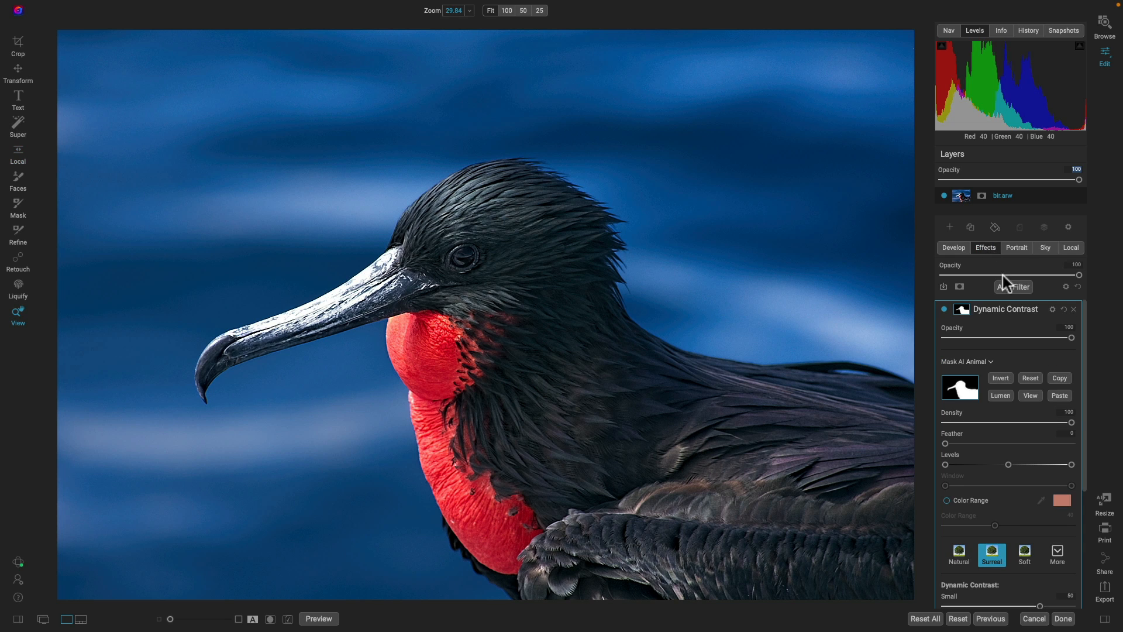
pyautogui.click(1016, 289)
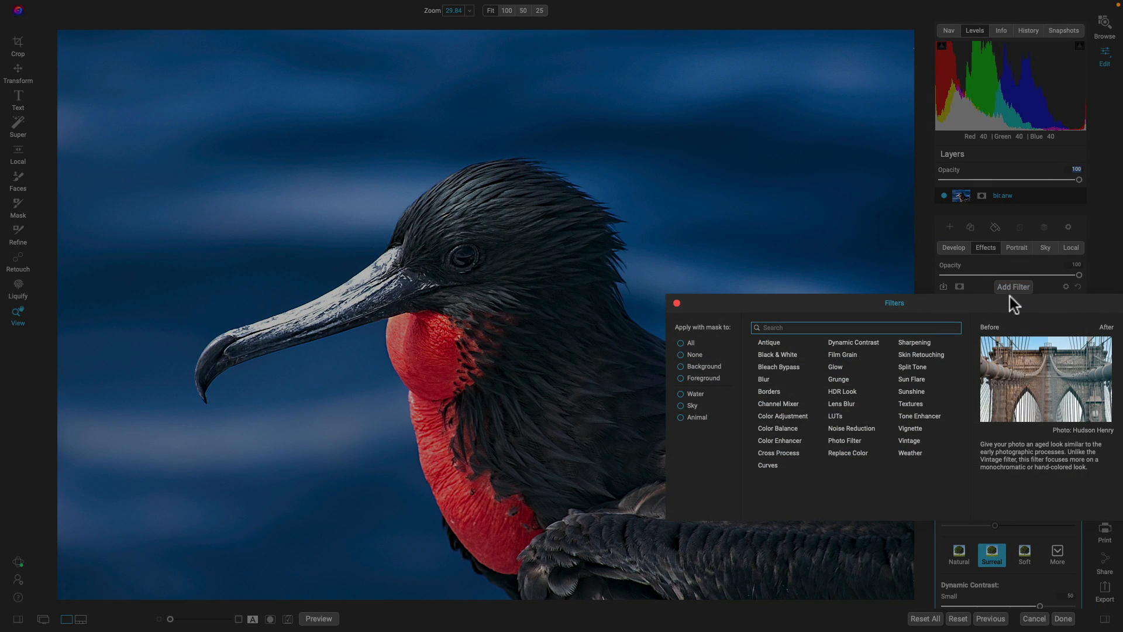
pyautogui.click(835, 367)
pyautogui.click(961, 310)
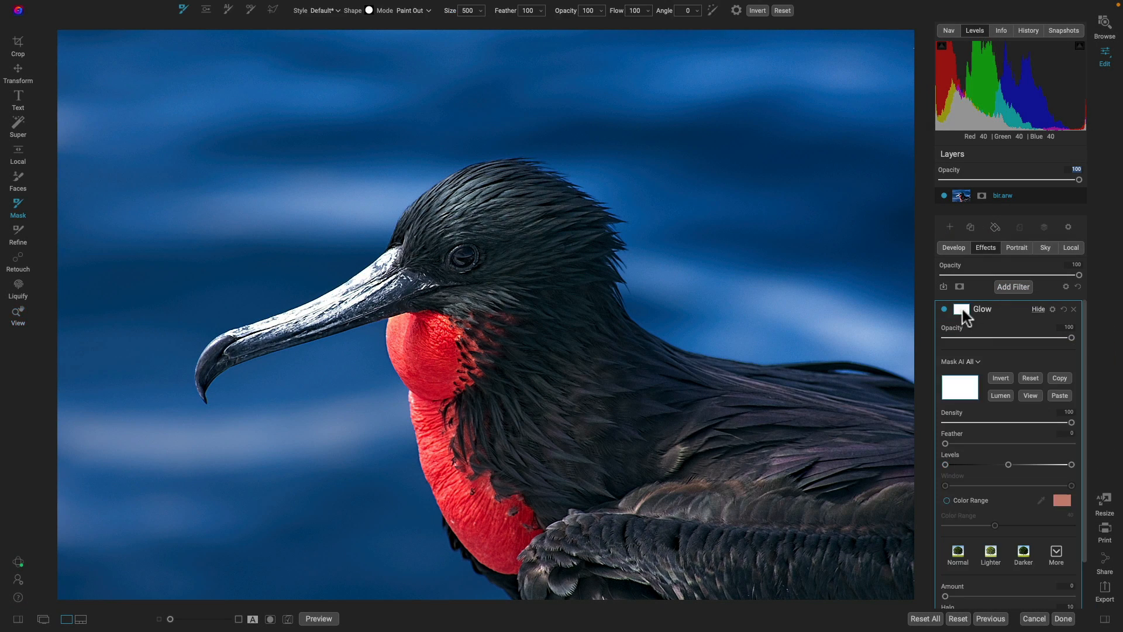
pyautogui.click(1059, 396)
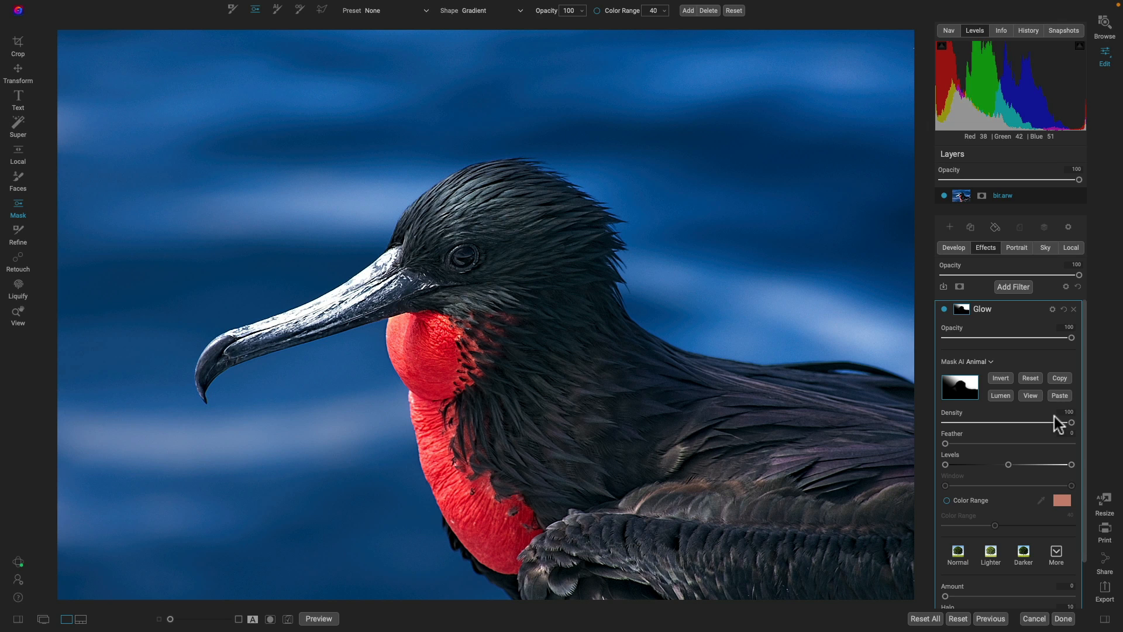
# Step: Apply the Hollywood Glow style to the Glow filter
pyautogui.scroll(-2, 1054, 417)
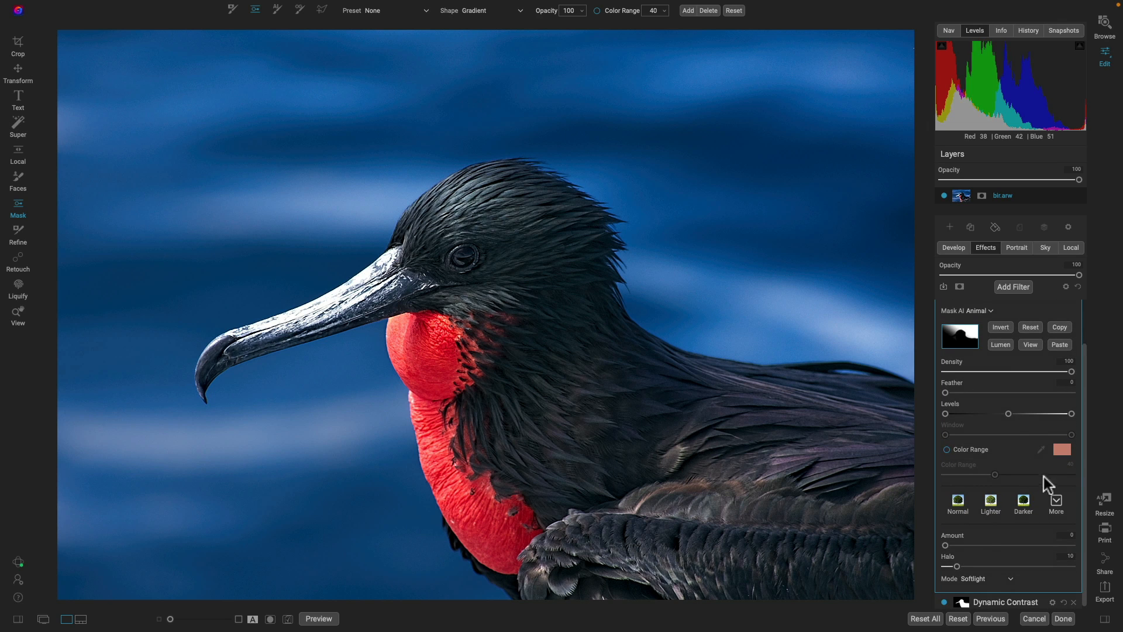
pyautogui.click(1057, 502)
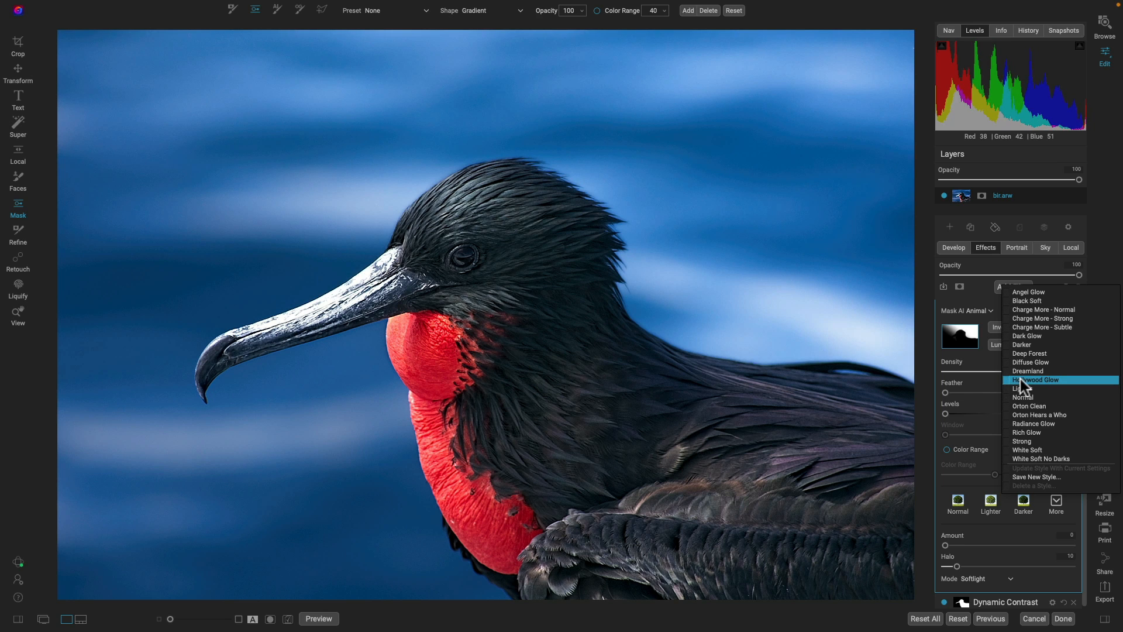
pyautogui.click(1024, 380)
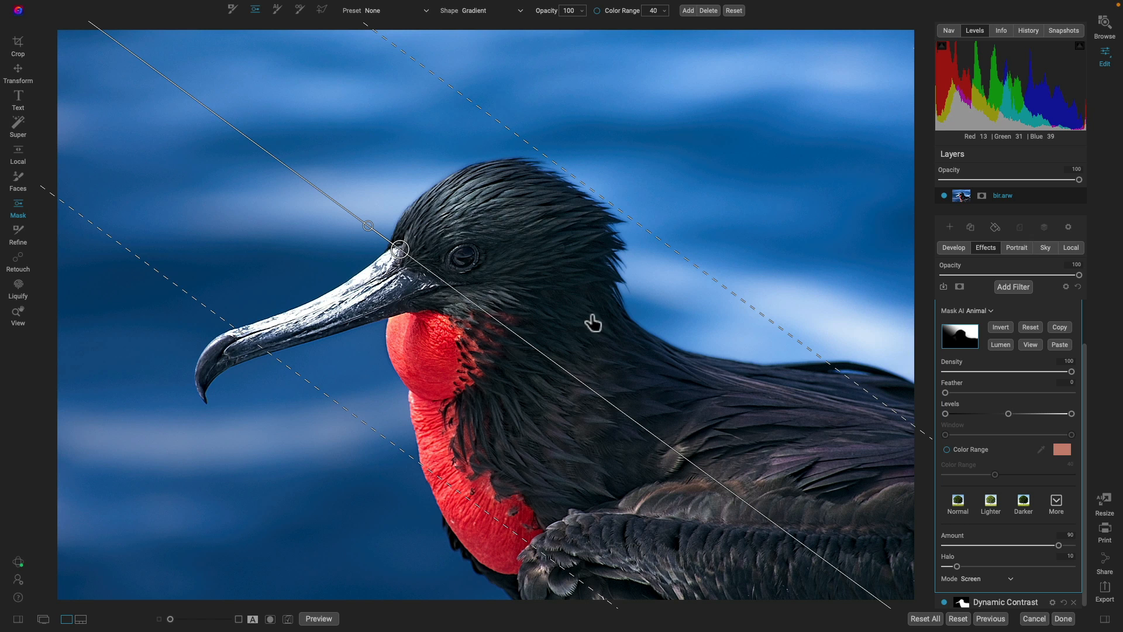
# Step: Flip the Glow mask's gradient toward the lower-left water, check the mask, and shift the gradient onto the bird's cheek
pyautogui.scroll(2, 1020, 444)
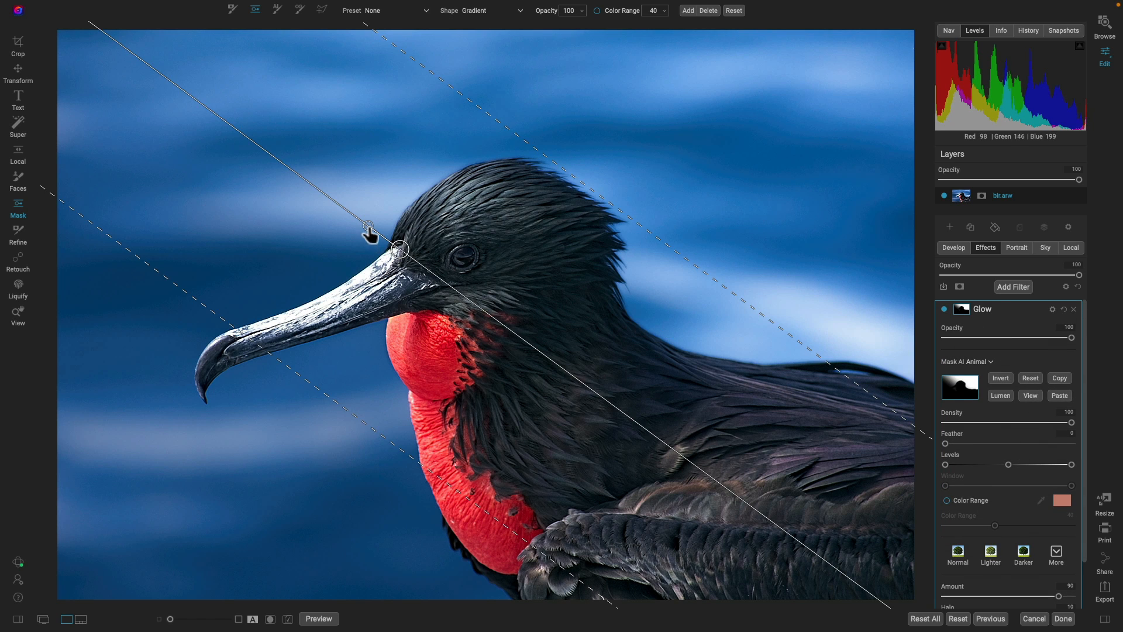
pyautogui.moveTo(368, 234); pyautogui.dragTo(464, 302)
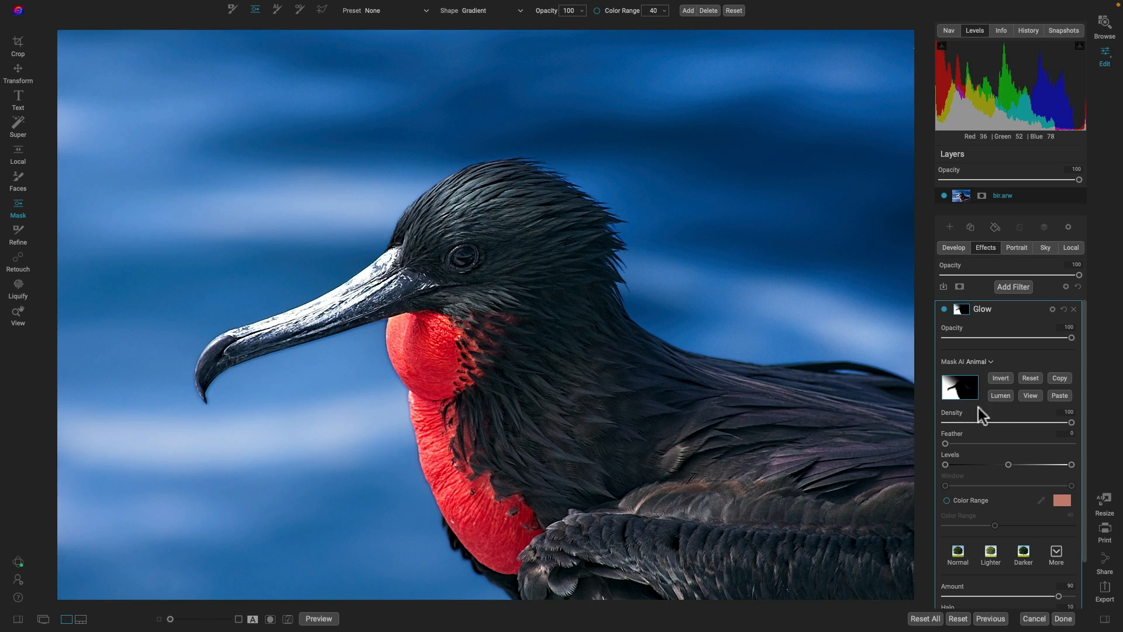
pyautogui.click(1028, 397)
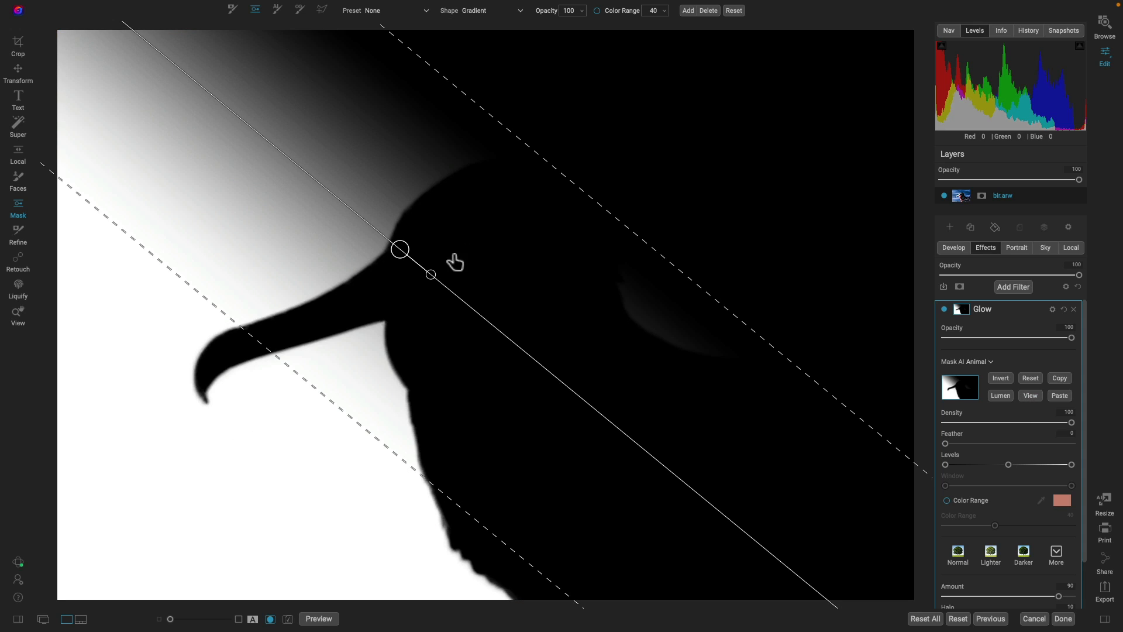
pyautogui.click(1031, 396)
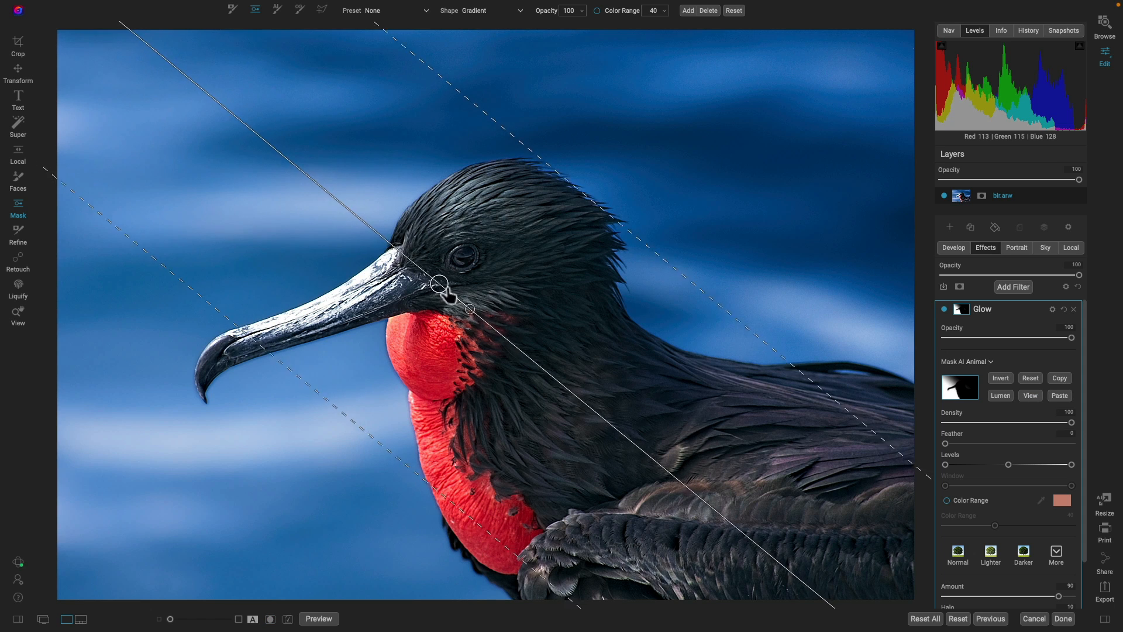
# Step: Compare the water around the bird with the Glow filter on and off
pyautogui.click(944, 309)
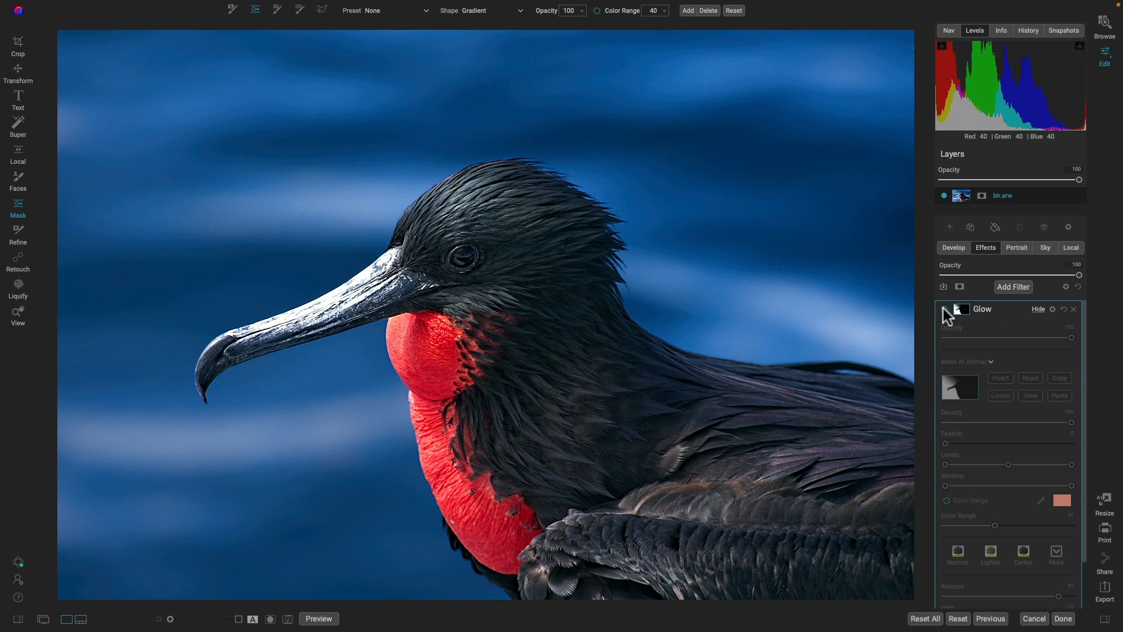
pyautogui.click(944, 309)
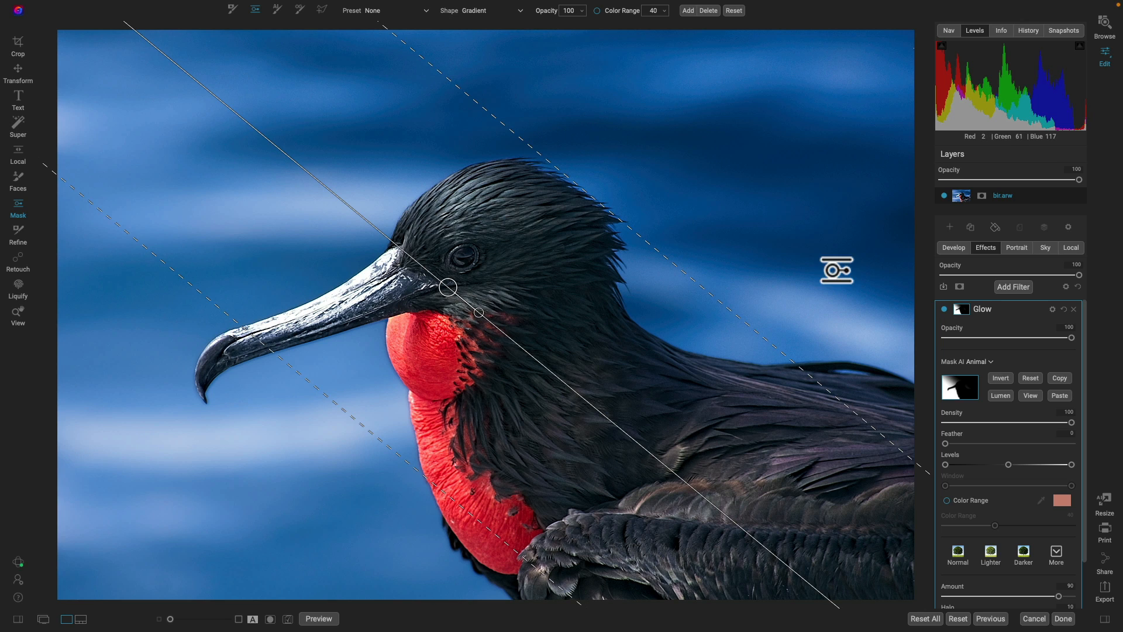
pyautogui.click(943, 309)
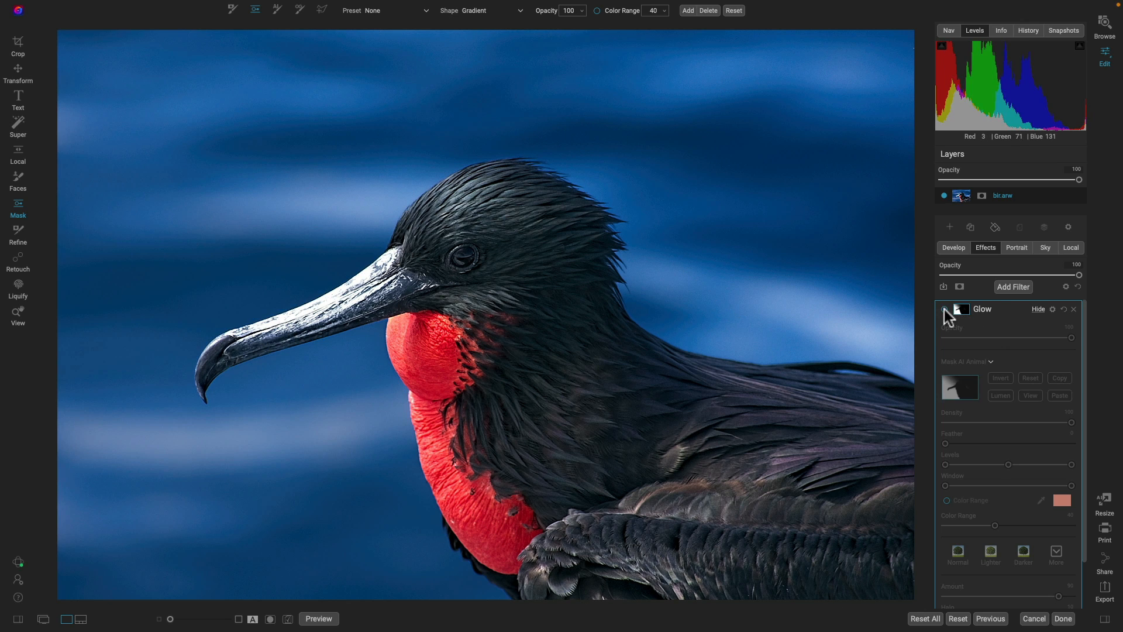
pyautogui.click(944, 309)
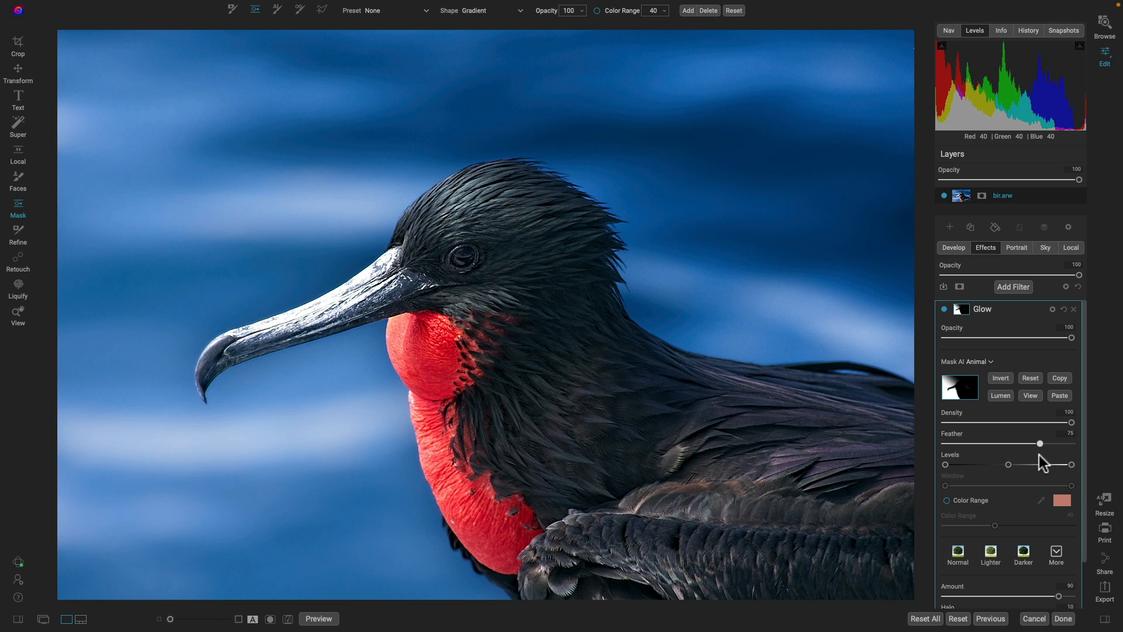
# Step: Set the Glow mask's feather to 75, and compare the photo without Glow and without any edits
pyautogui.click(944, 308)
pyautogui.click(945, 309)
pyautogui.click(945, 308)
pyautogui.click(945, 309)
pyautogui.press('\\')
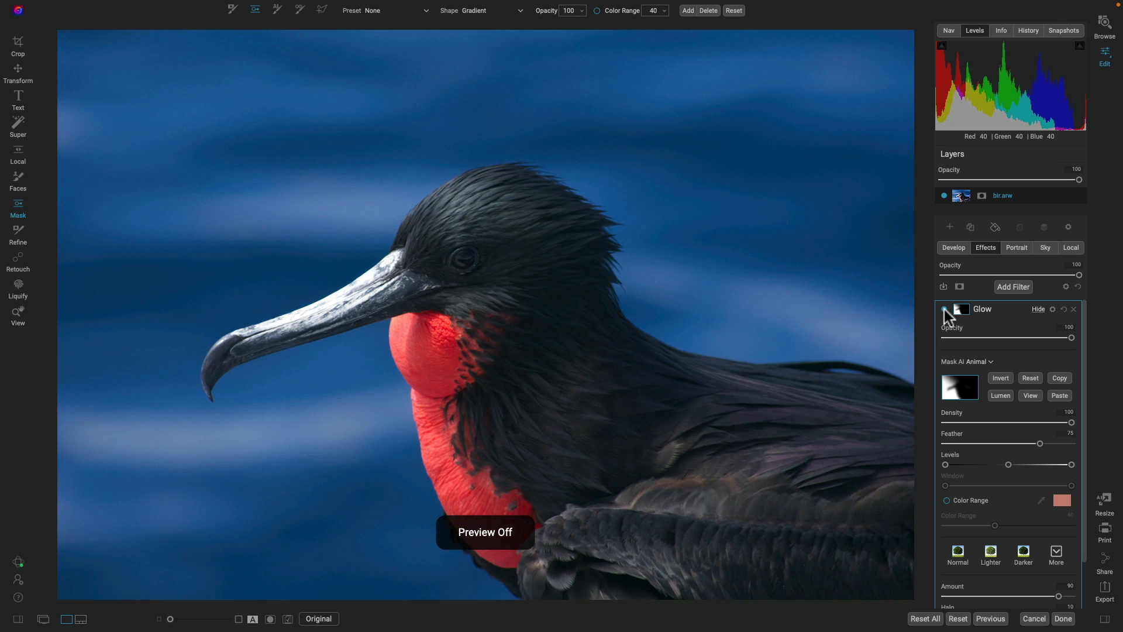
pyautogui.press('\\')
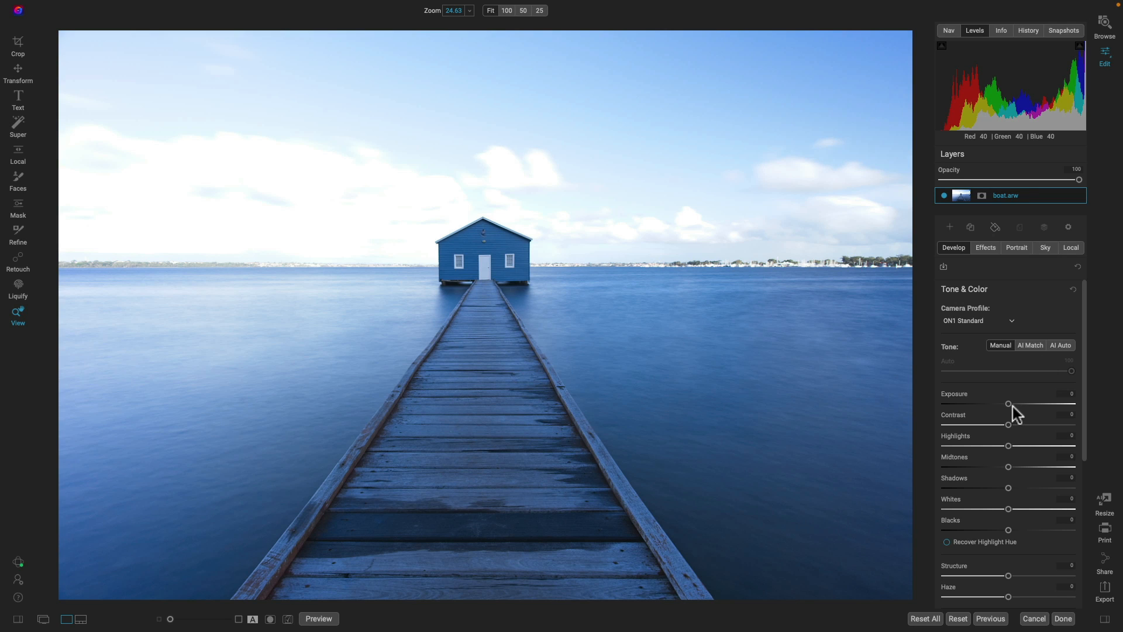
# Step: Set the boathouse photo's exposure to -2.3, contrast to 17, midtones to 60 and shadows to 28, and compare it with the original
pyautogui.moveTo(1008, 403); pyautogui.dragTo(985, 406)
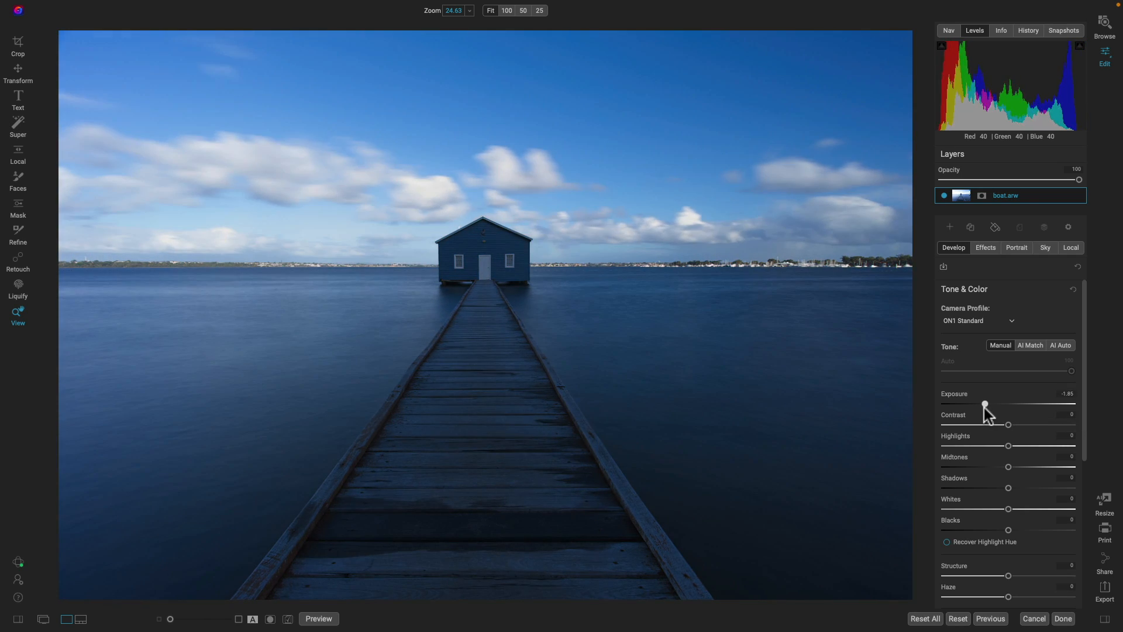
pyautogui.moveTo(1010, 466); pyautogui.dragTo(1038, 468)
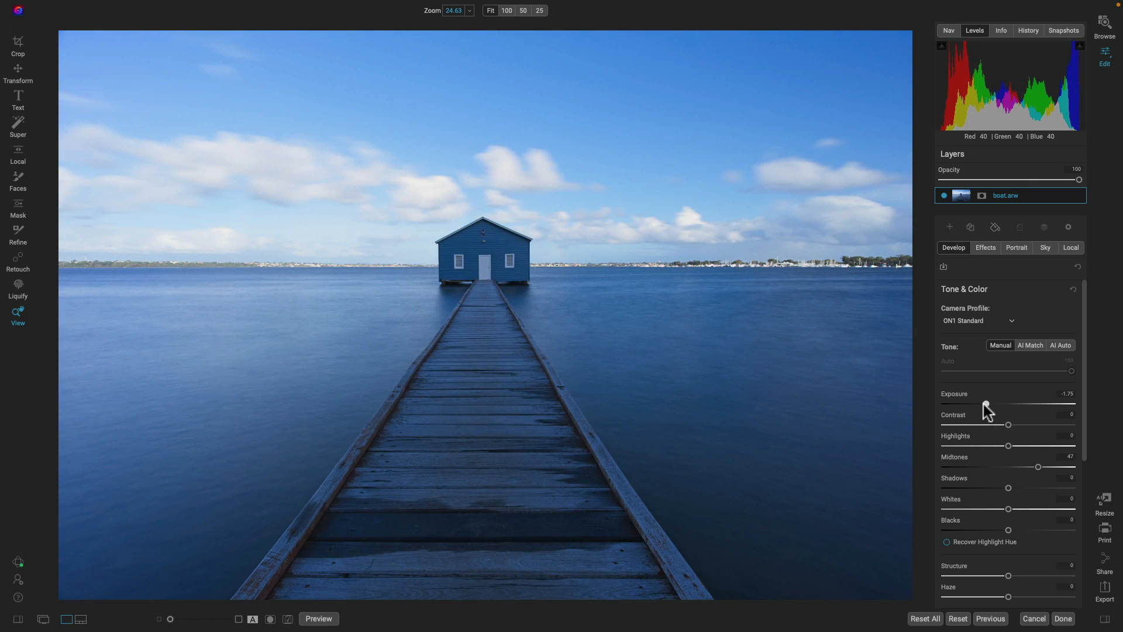
pyautogui.moveTo(985, 406); pyautogui.dragTo(1019, 425)
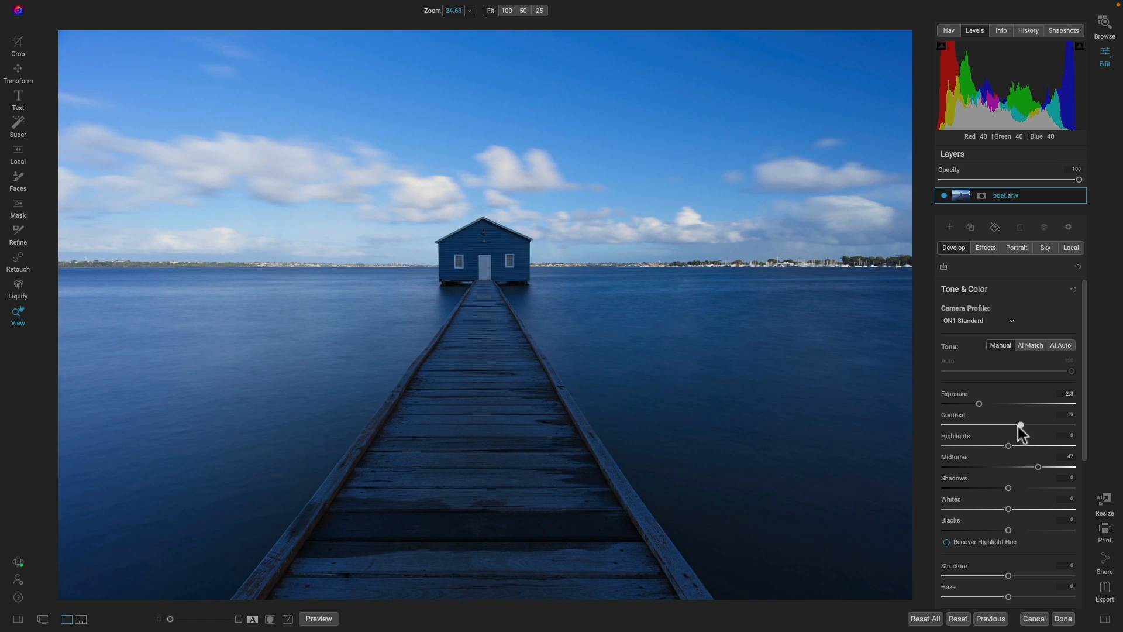
pyautogui.moveTo(1039, 467); pyautogui.dragTo(1026, 489)
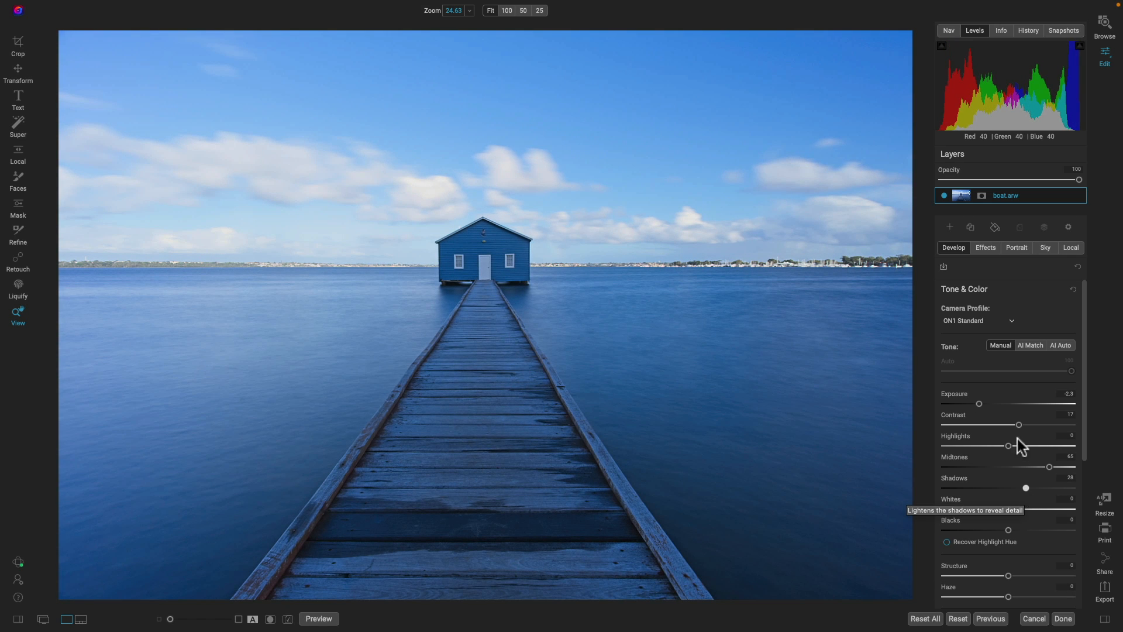
pyautogui.moveTo(1050, 466); pyautogui.dragTo(1045, 466)
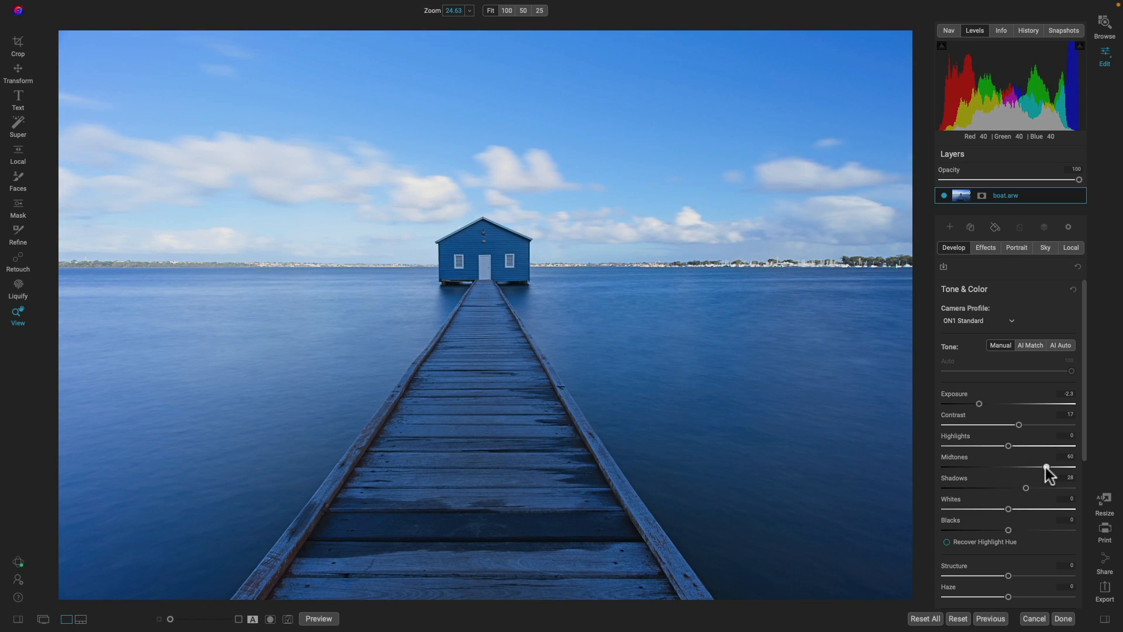
pyautogui.press('\\')
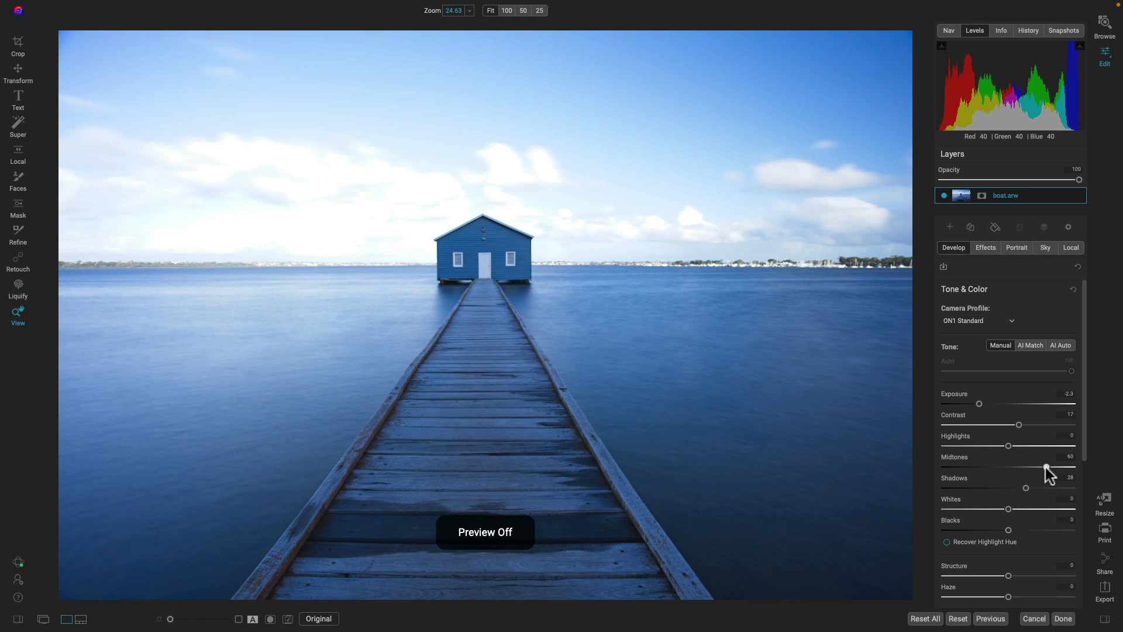
pyautogui.press('\\')
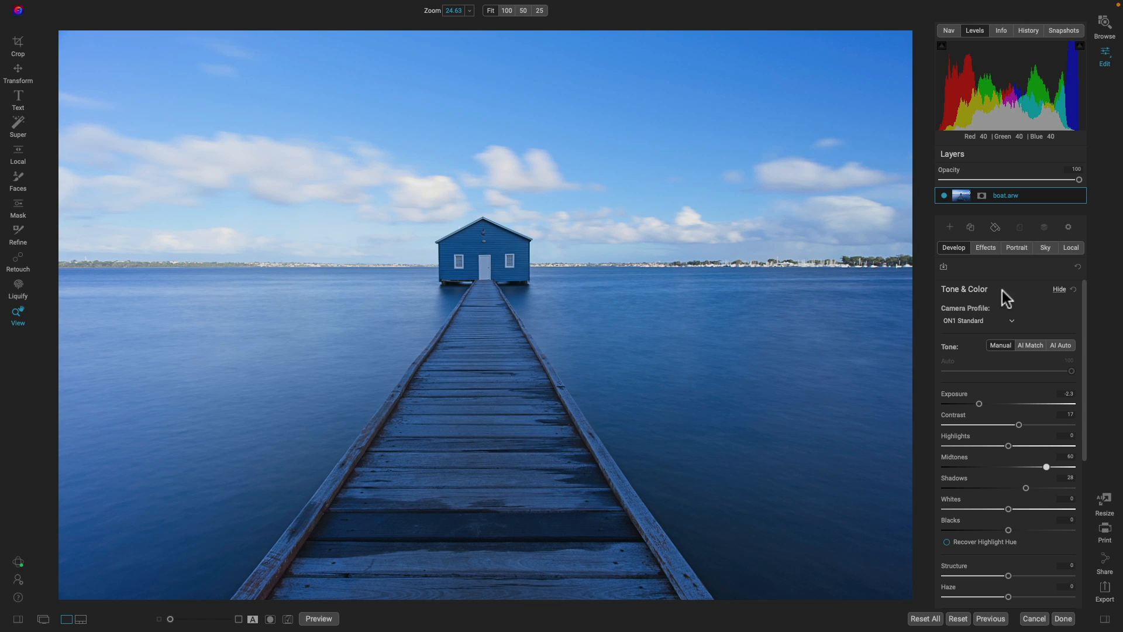
pyautogui.scroll(-1, 1031, 350)
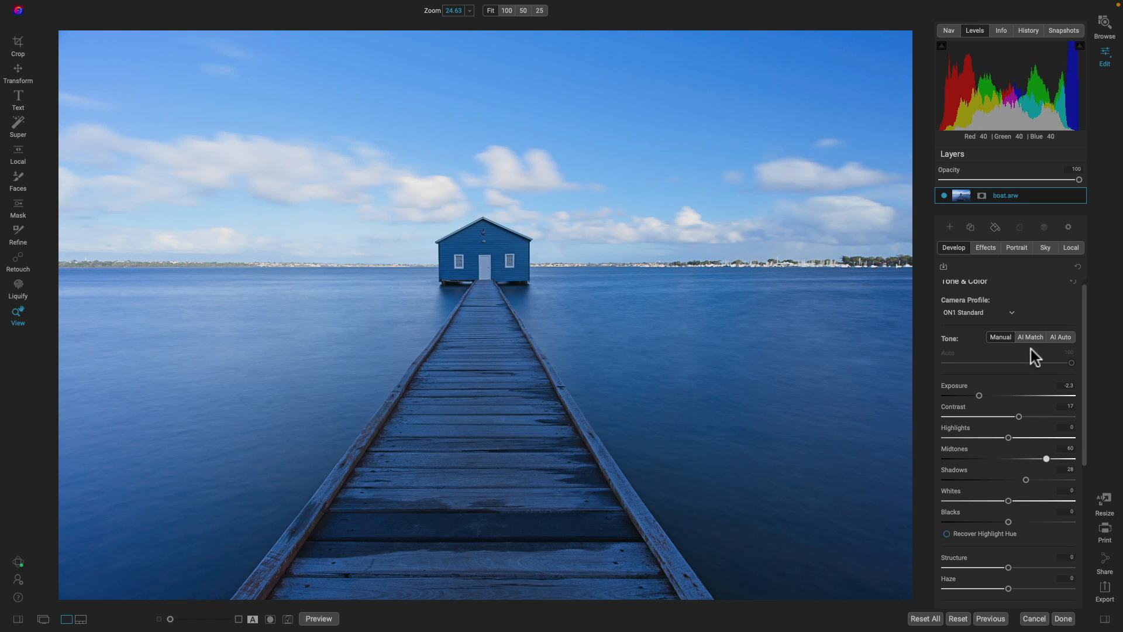
# Step: Try warming the whole boathouse photo with color temperatures of 7350 and 8100, resetting the temperature each time
pyautogui.scroll(1, 1010, 339)
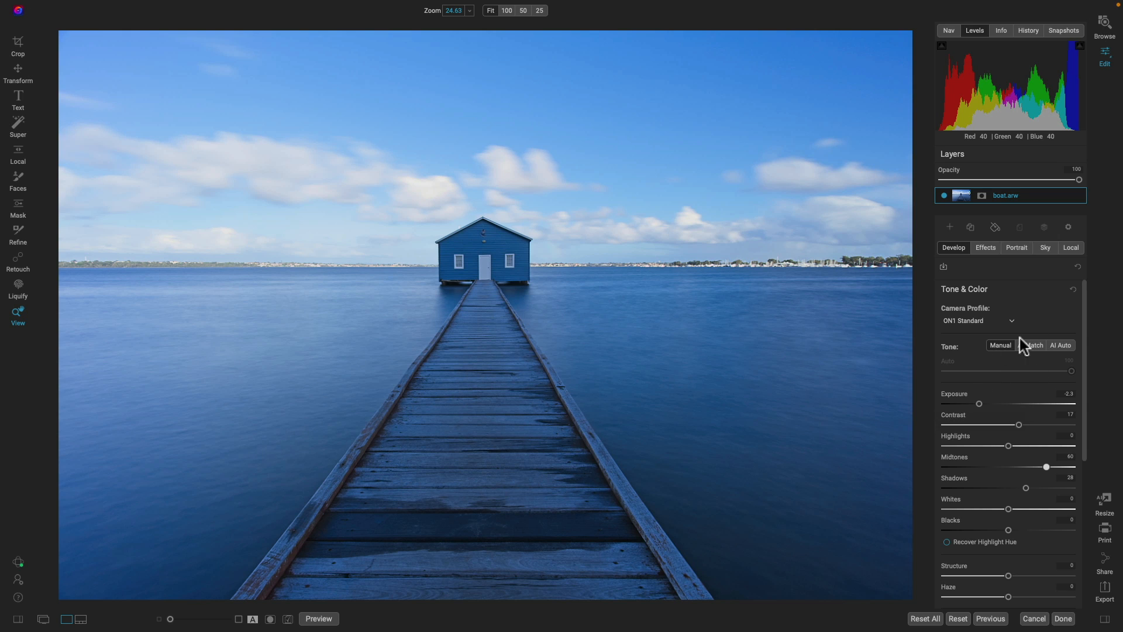
pyautogui.scroll(-5, 989, 381)
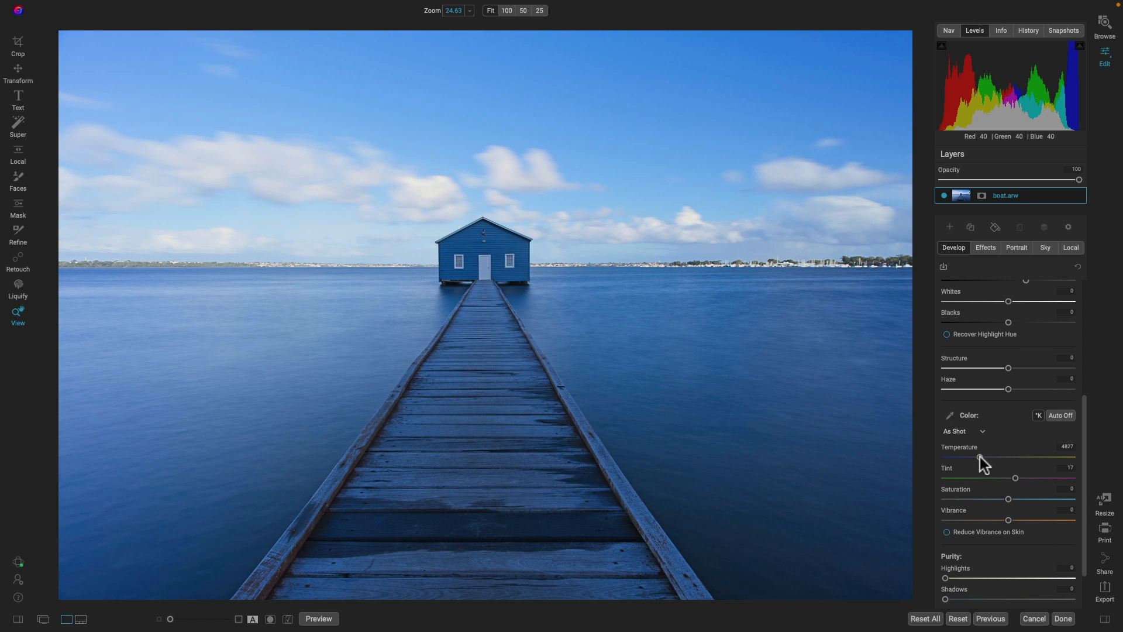
pyautogui.moveTo(979, 457); pyautogui.dragTo(1005, 459)
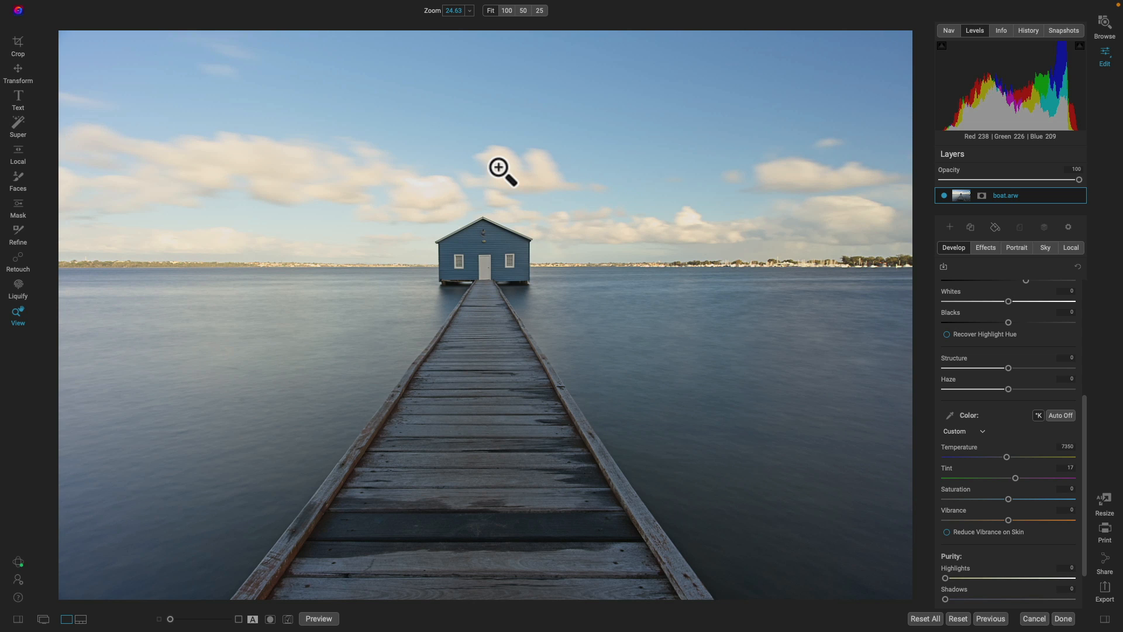
pyautogui.doubleClick(968, 446)
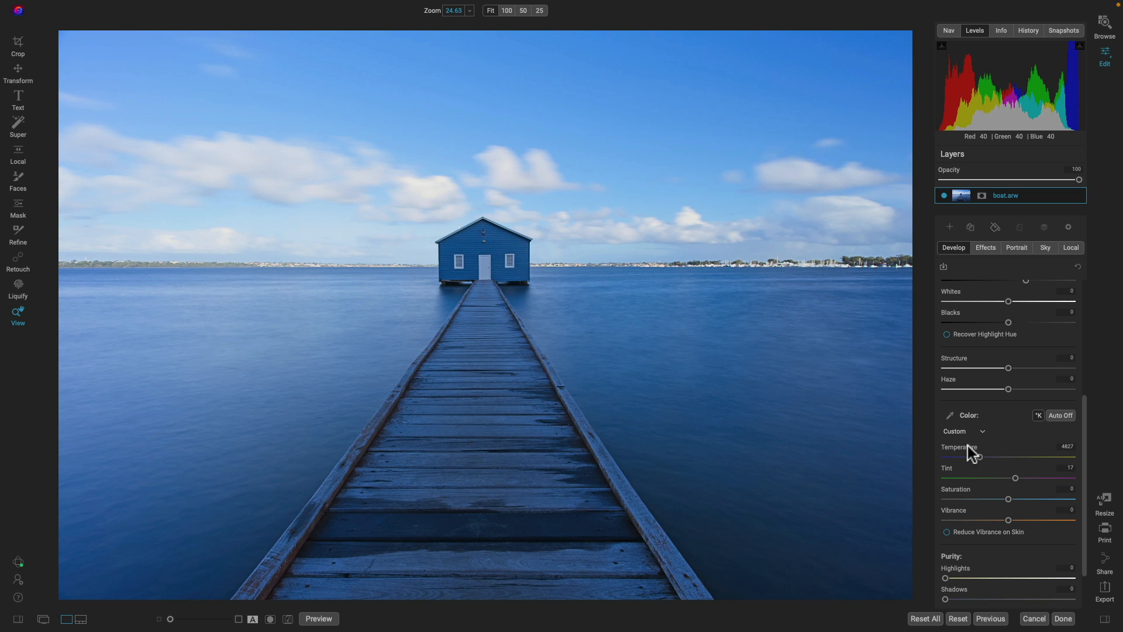
pyautogui.moveTo(982, 457); pyautogui.dragTo(1006, 460)
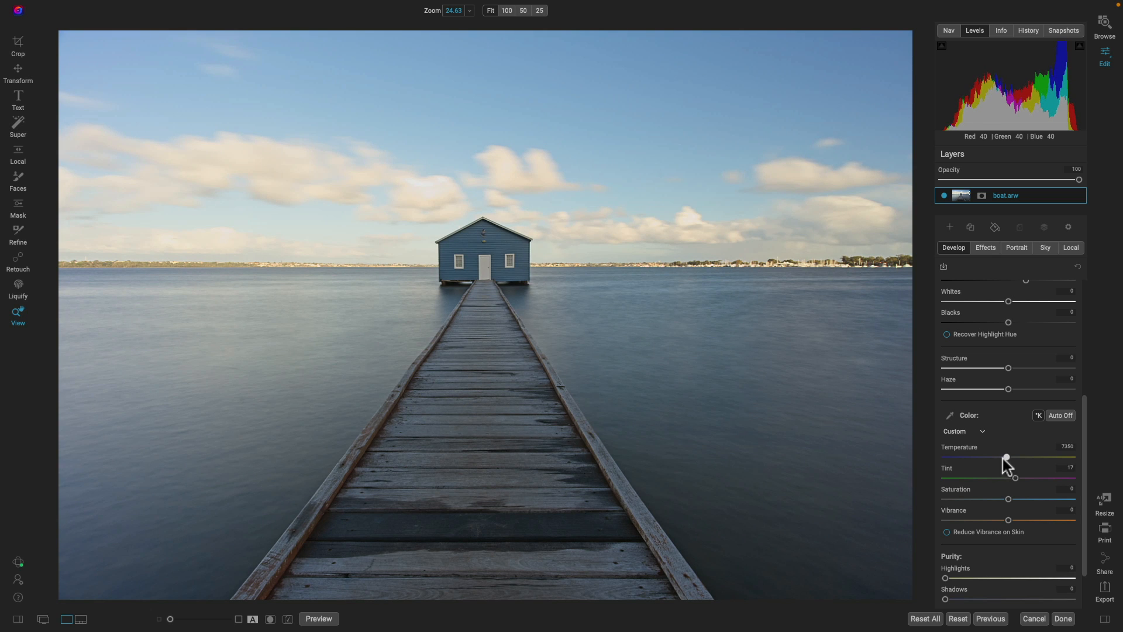
pyautogui.moveTo(1005, 457); pyautogui.dragTo(1013, 459)
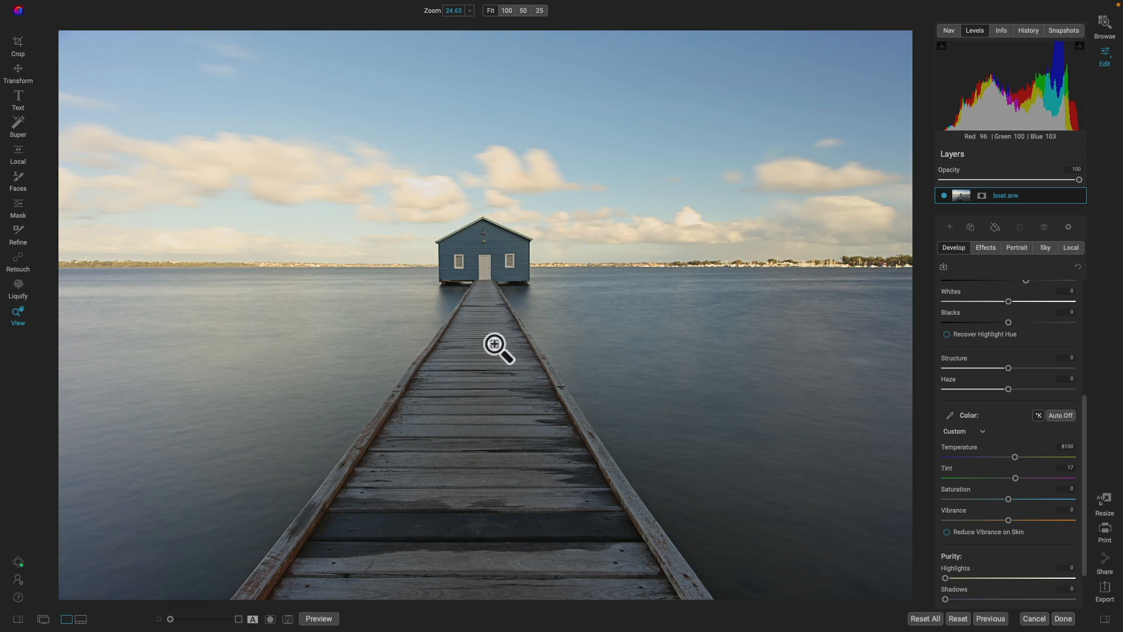
pyautogui.doubleClick(953, 449)
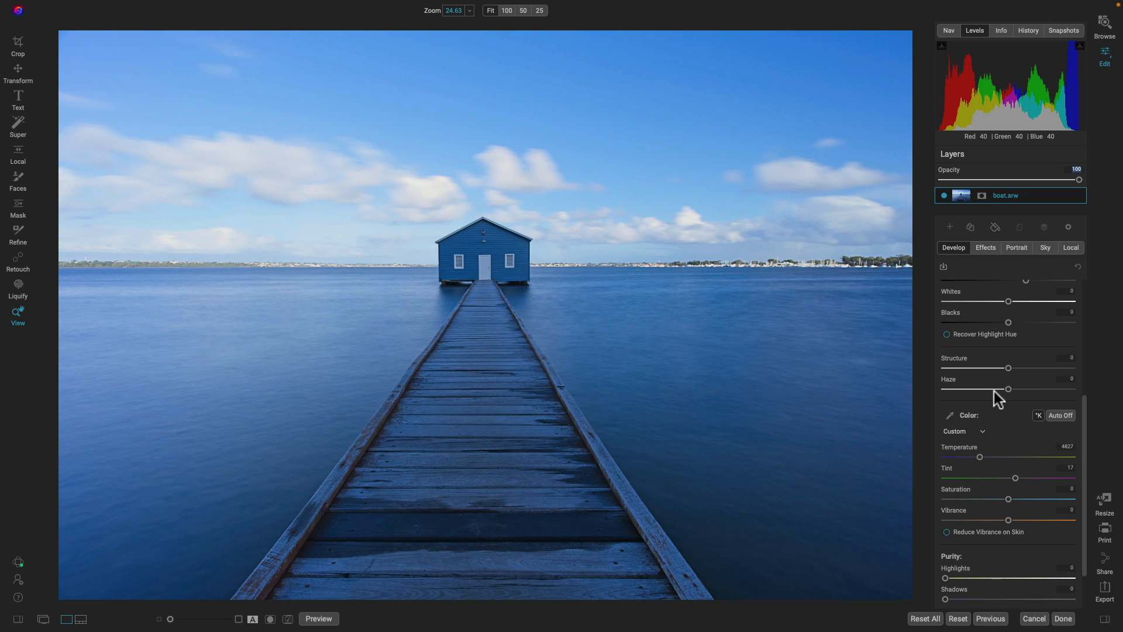
# Step: Name the new local adjustment "bottom color" and give it the Temp + (Warm) style
pyautogui.click(1072, 248)
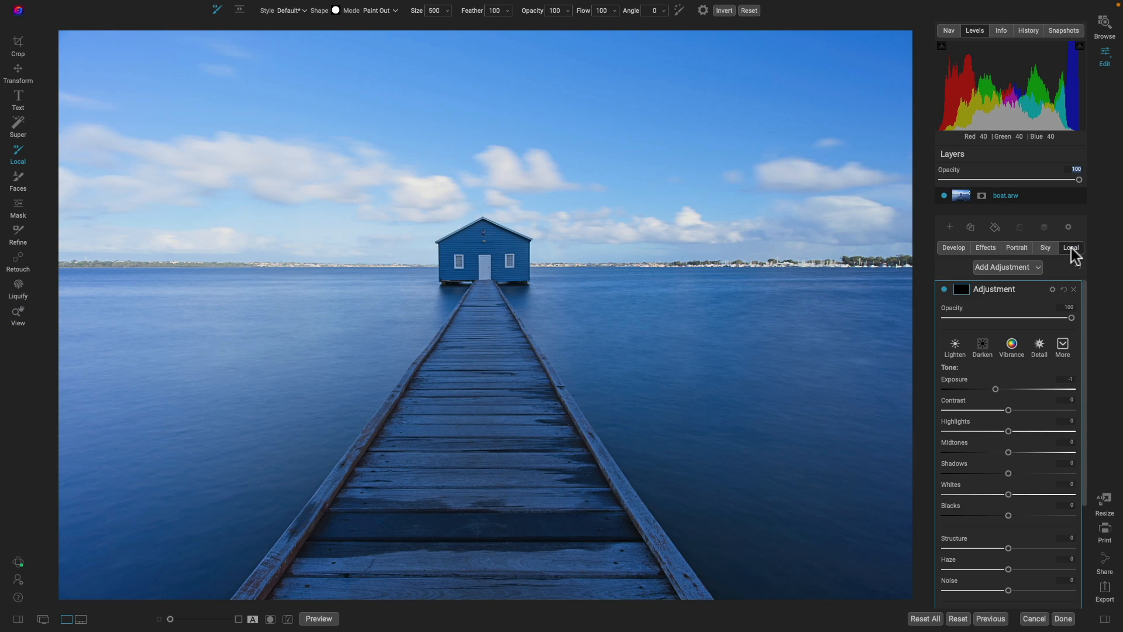
pyautogui.doubleClick(993, 289)
pyautogui.write('bottom color')
pyautogui.press('Return')
pyautogui.click(1063, 345)
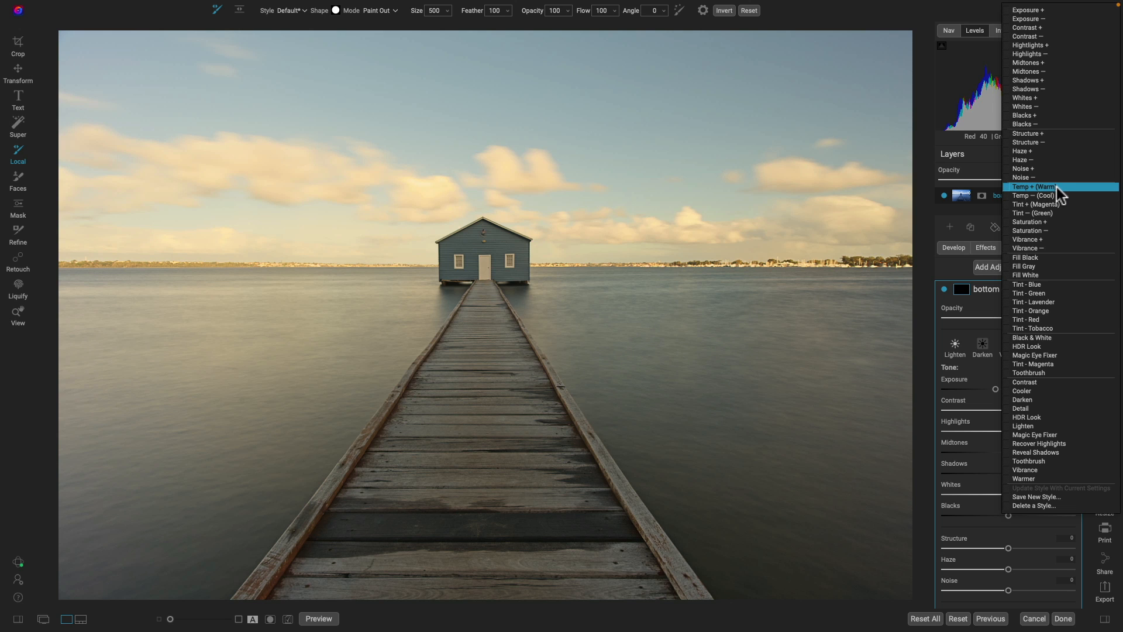
pyautogui.click(1056, 188)
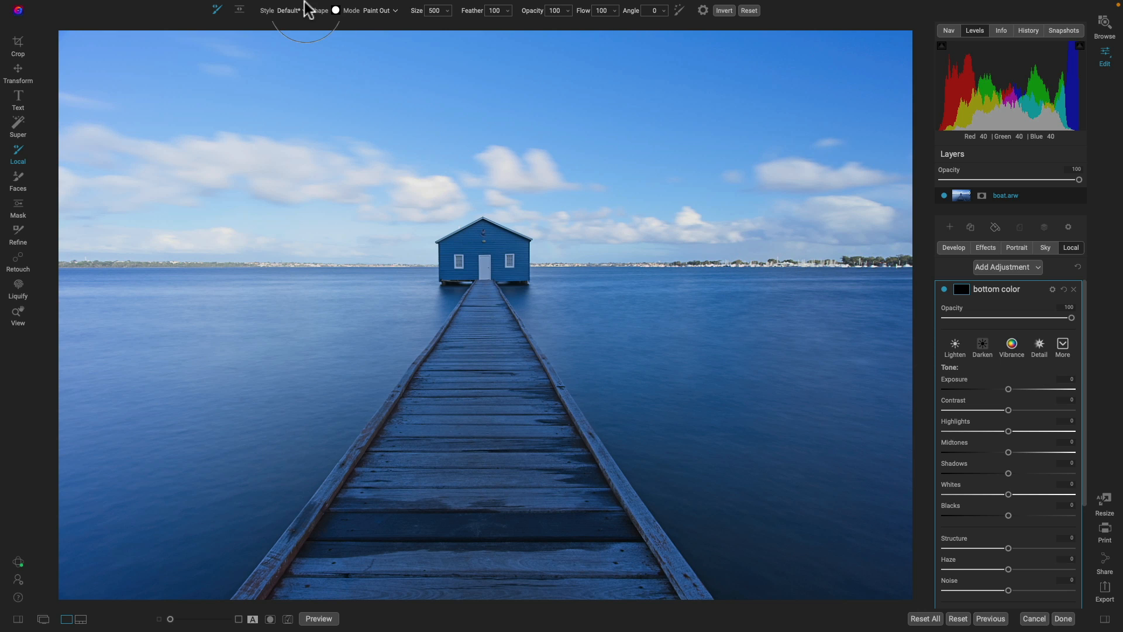
# Step: Mask the sky out of the bottom color adjustment, and compare the photo with the adjustment off and on
pyautogui.moveTo(299, 7)
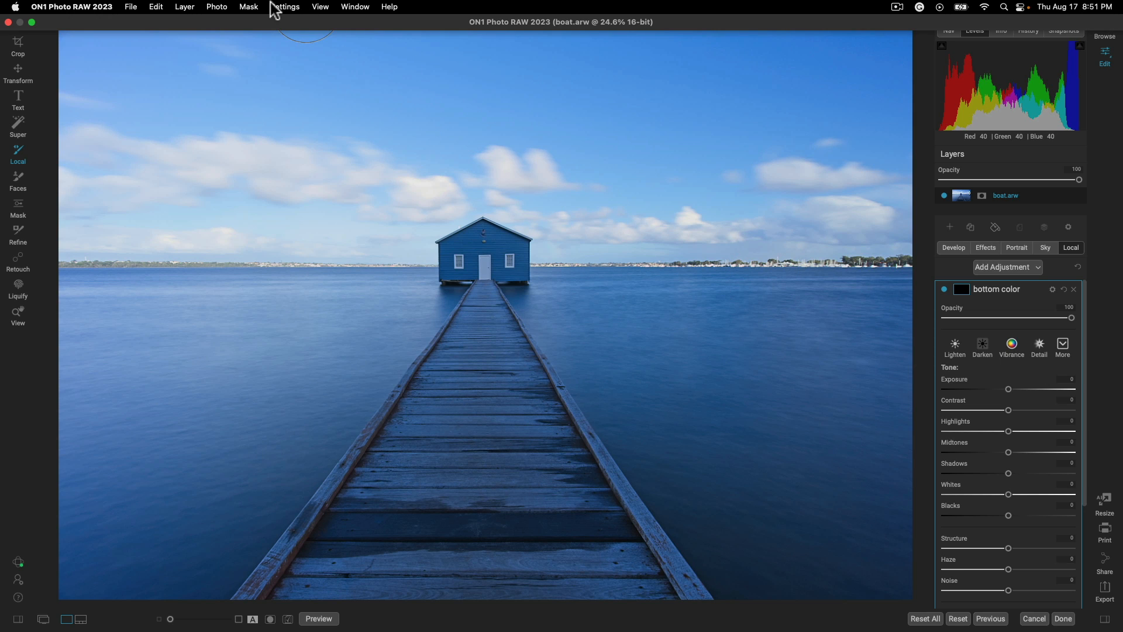
pyautogui.click(252, 7)
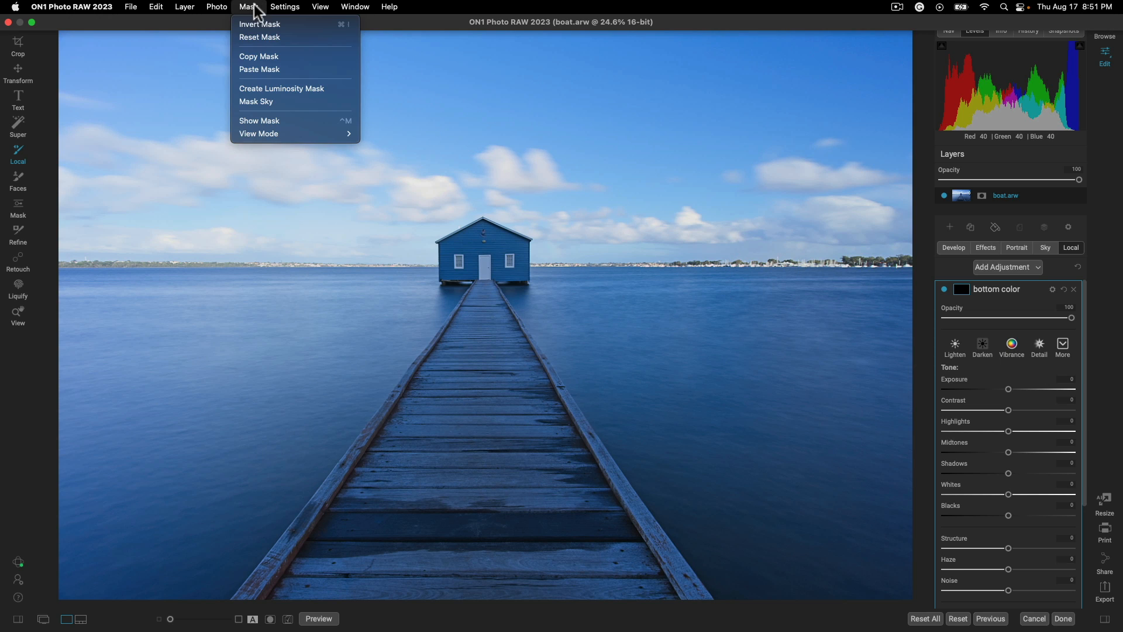
pyautogui.click(282, 101)
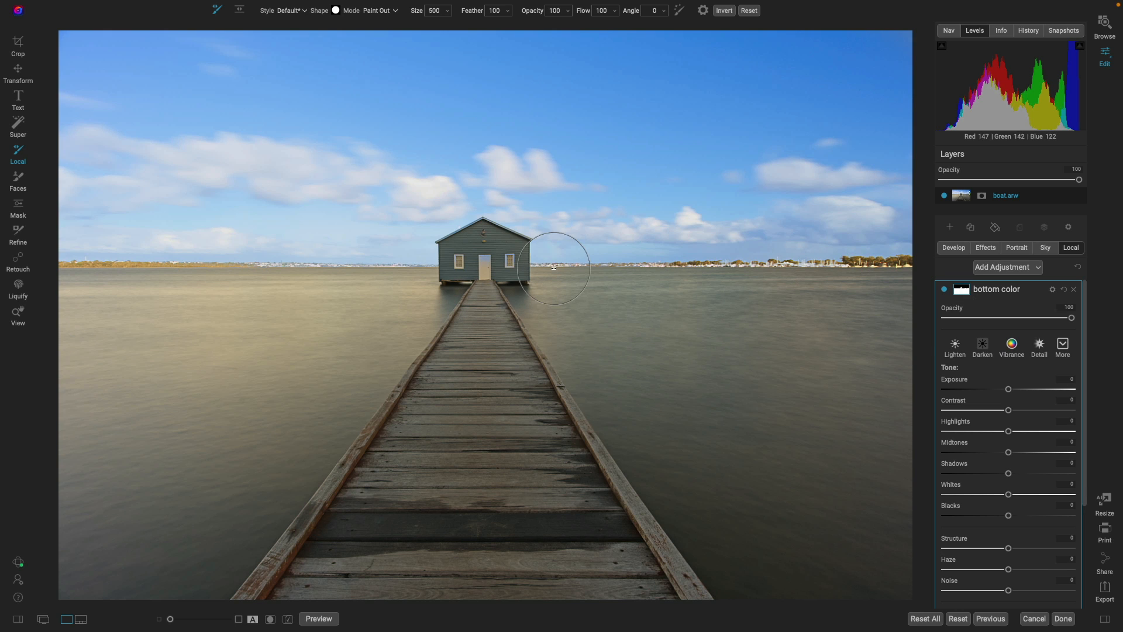
pyautogui.press('z')
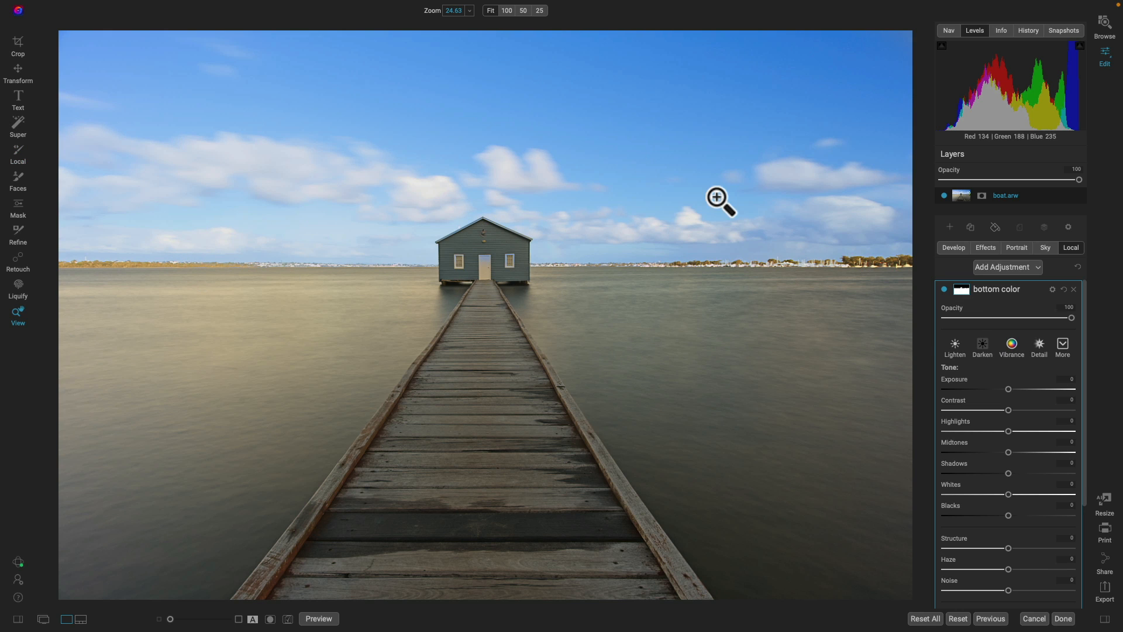
pyautogui.click(943, 289)
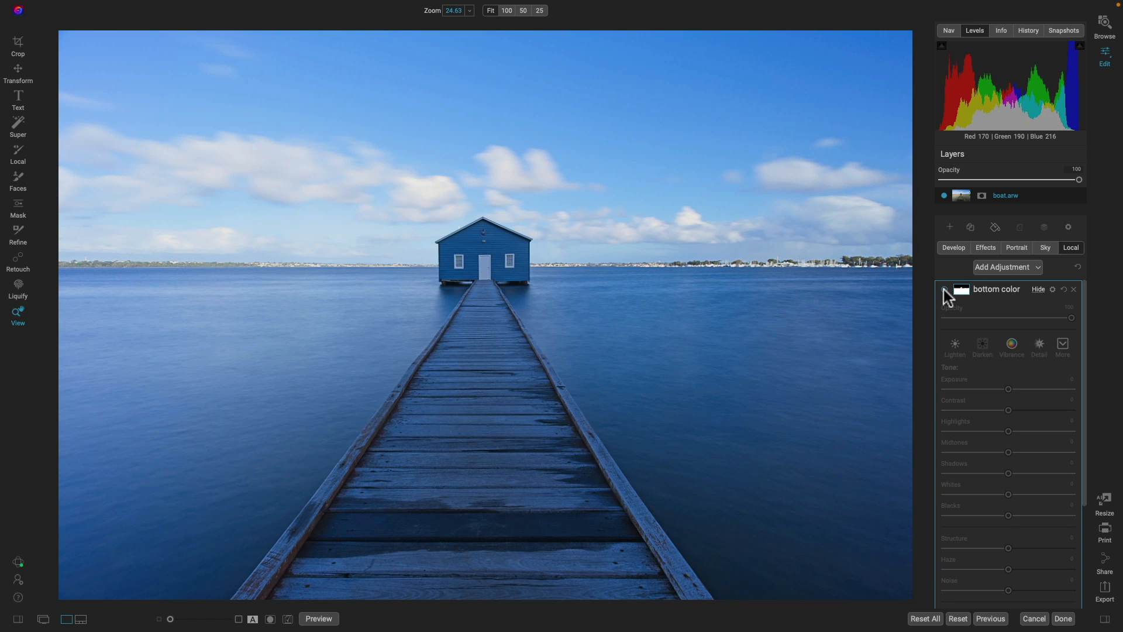
pyautogui.click(944, 290)
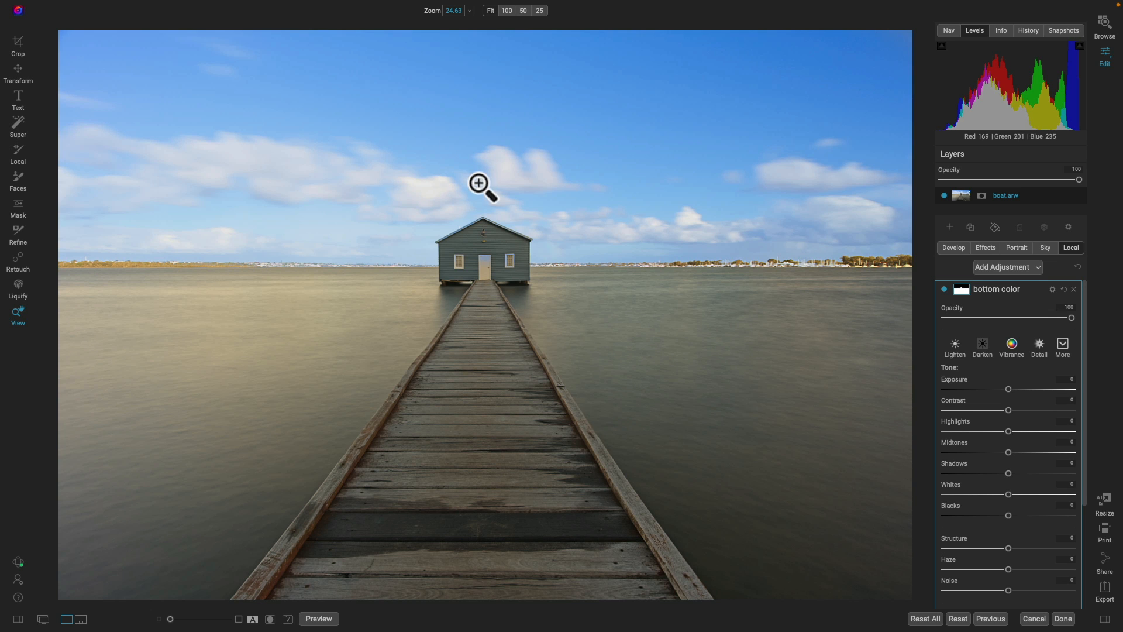
# Step: Paint the bottom color adjustment into the boathouse's door and windows with a size 175 brush, and compare it off and on
pyautogui.click(481, 252)
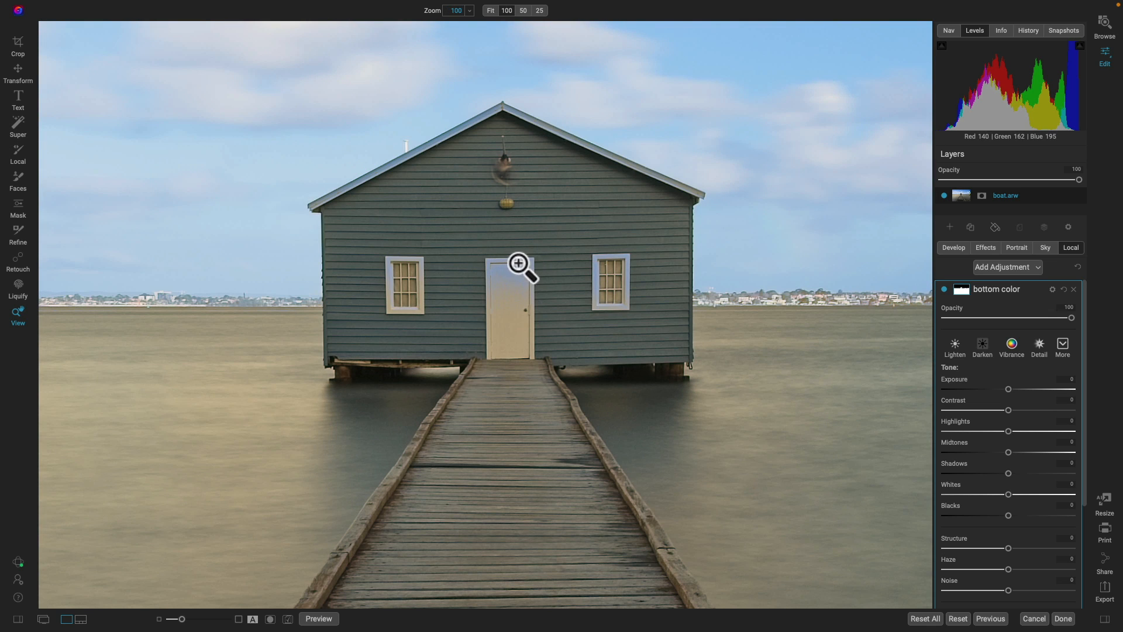
pyautogui.press('b')
pyautogui.press('[')
pyautogui.press('[')
pyautogui.press('[')
pyautogui.press('[')
pyautogui.press('[')
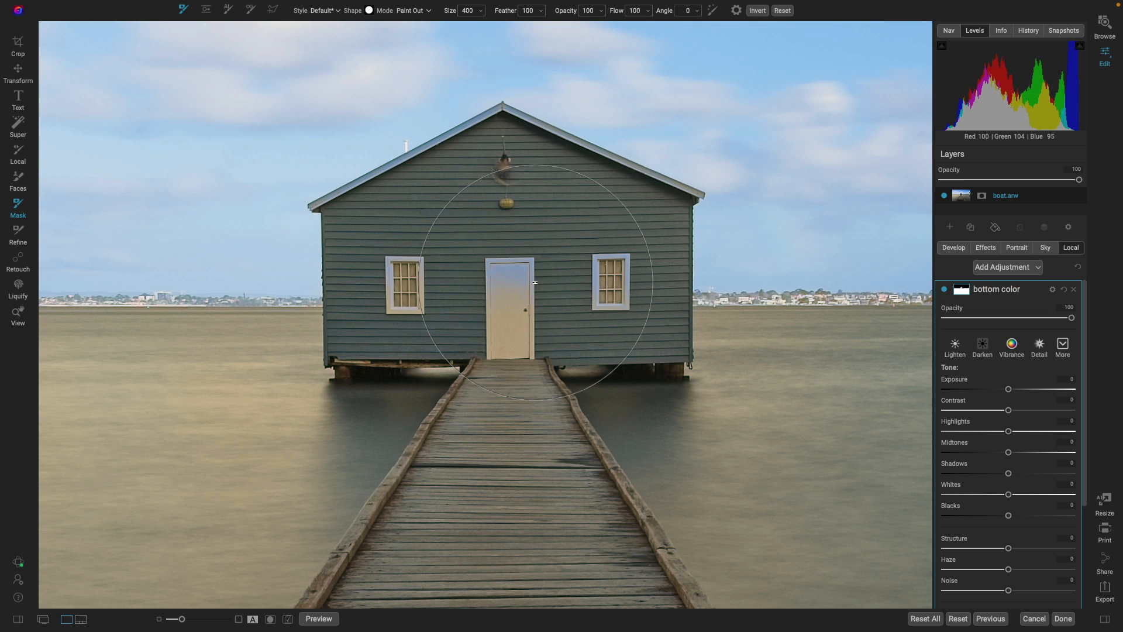
pyautogui.press('[')
pyautogui.press('[')
pyautogui.press('[')
pyautogui.press('x')
pyautogui.moveTo(518, 278)
pyautogui.mouseDown()
pyautogui.moveTo(439, 275)
pyautogui.moveTo(410, 255)
pyautogui.moveTo(392, 295)
pyautogui.moveTo(521, 263)
pyautogui.moveTo(602, 261)
pyautogui.mouseUp()
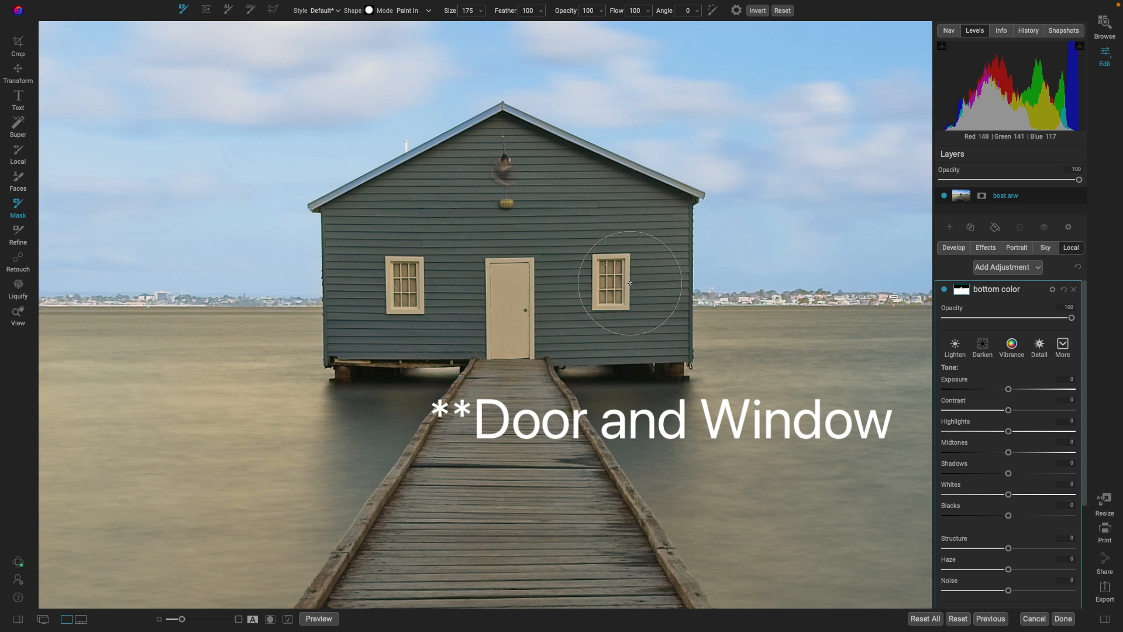
pyautogui.press('z')
pyautogui.click(500, 250)
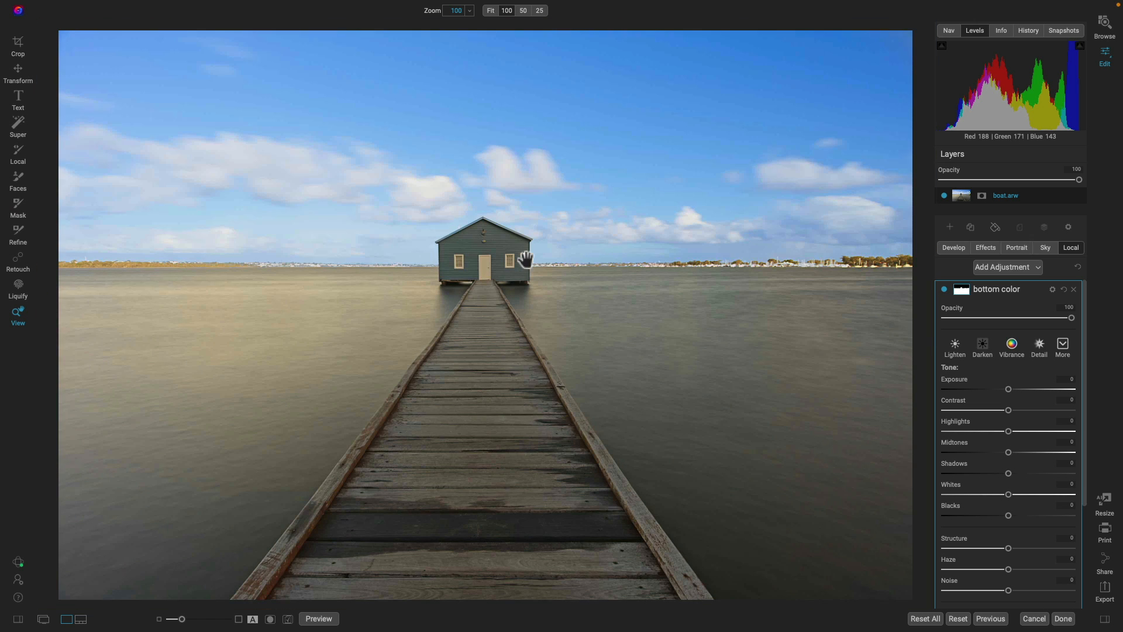
pyautogui.click(944, 291)
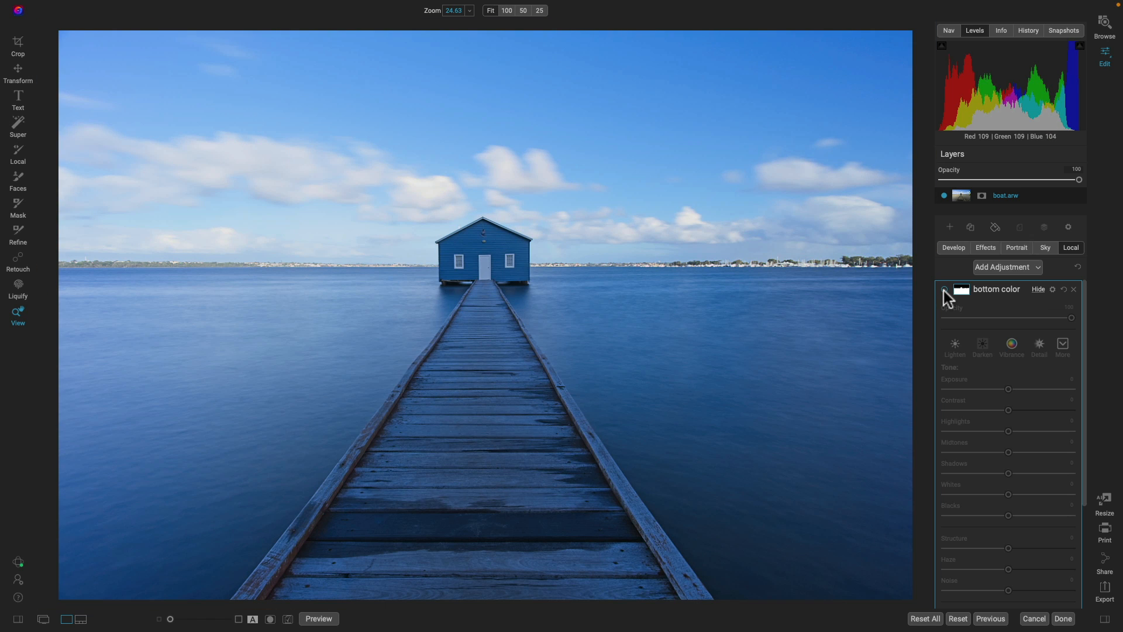
pyautogui.click(943, 290)
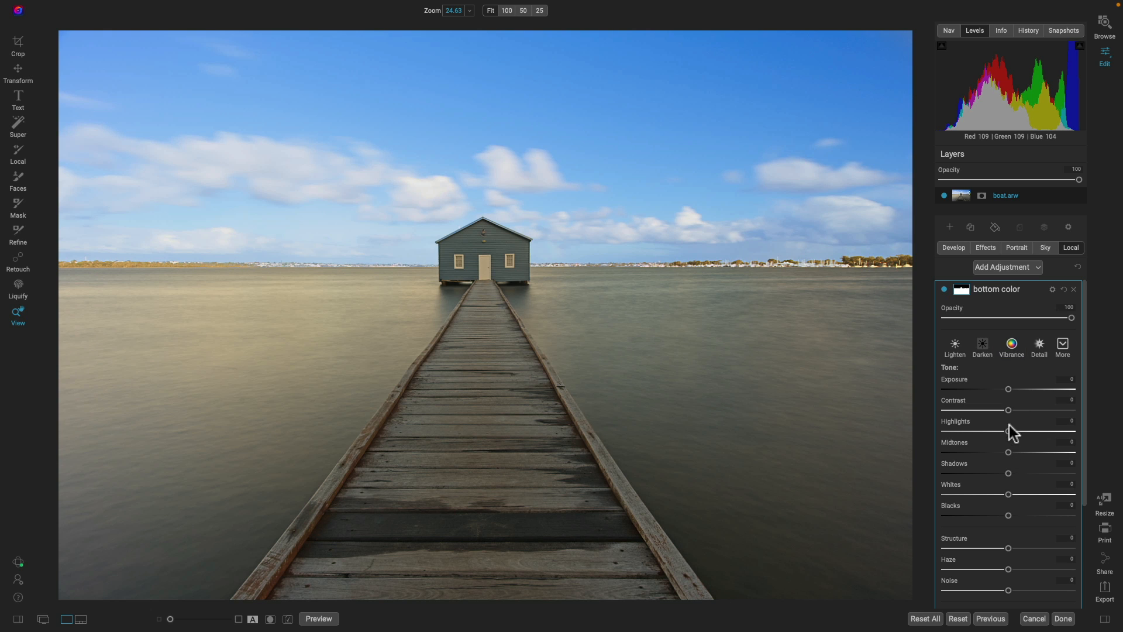
# Step: Set the bottom color adjustment's contrast to 20, whites to 7 and temperature to 9
pyautogui.moveTo(1009, 410); pyautogui.dragTo(1020, 413)
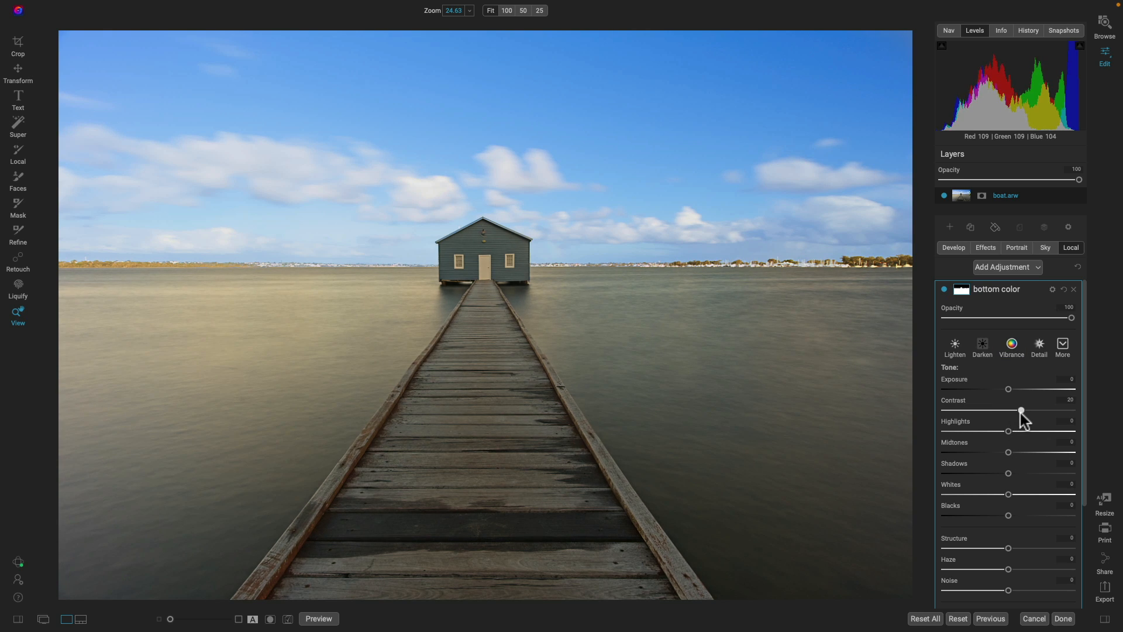
pyautogui.moveTo(1008, 494); pyautogui.dragTo(1012, 494)
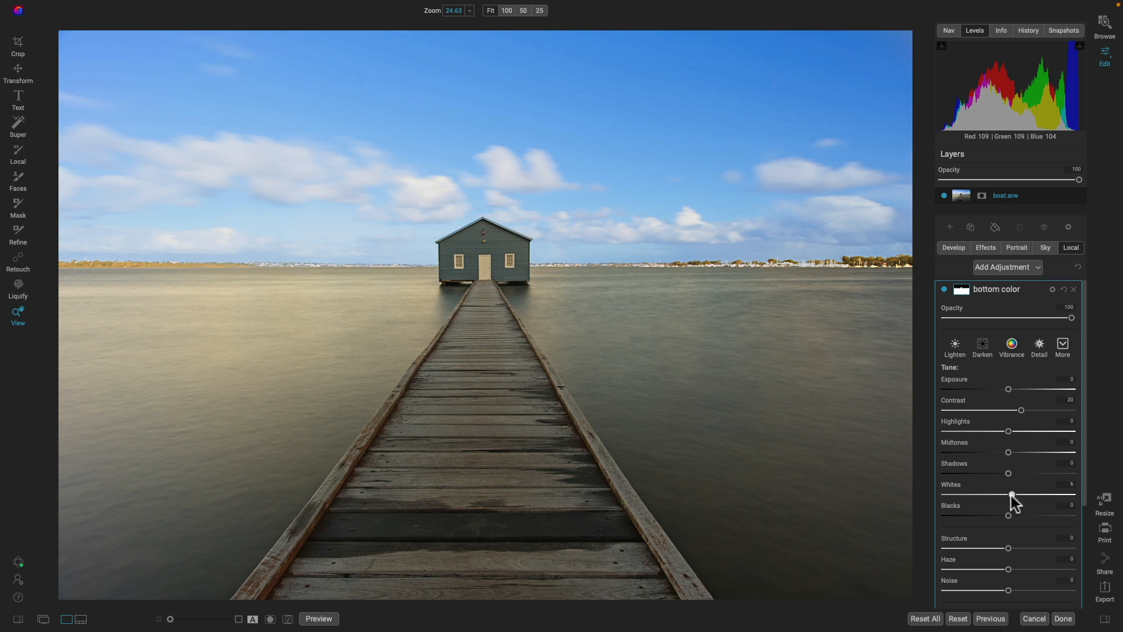
pyautogui.moveTo(1012, 494); pyautogui.dragTo(1013, 495)
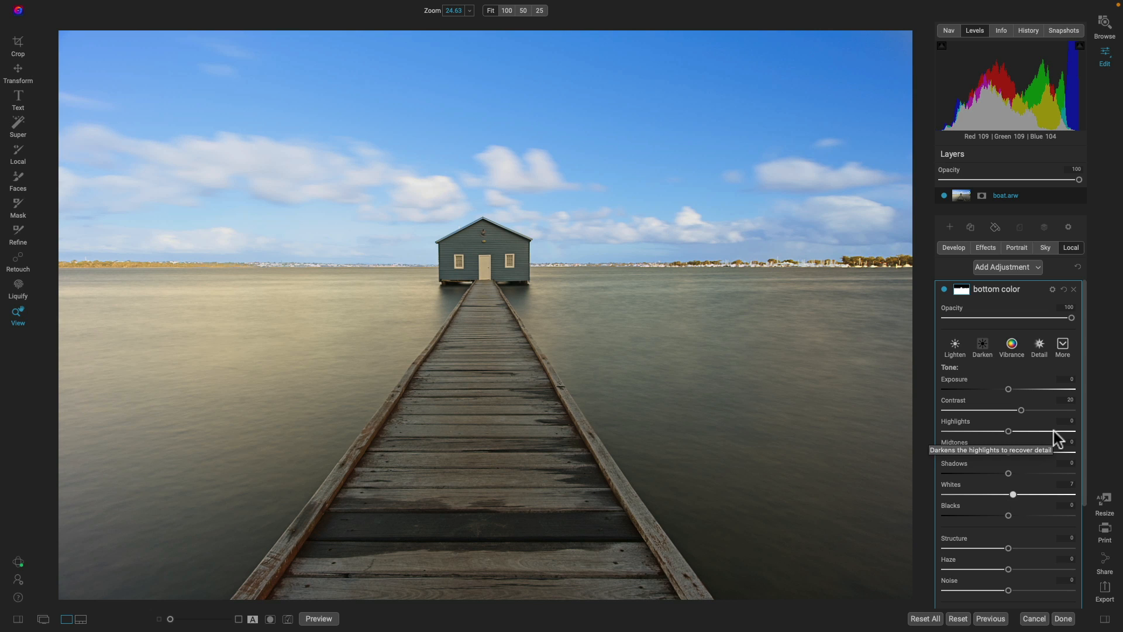
pyautogui.scroll(-5, 997, 424)
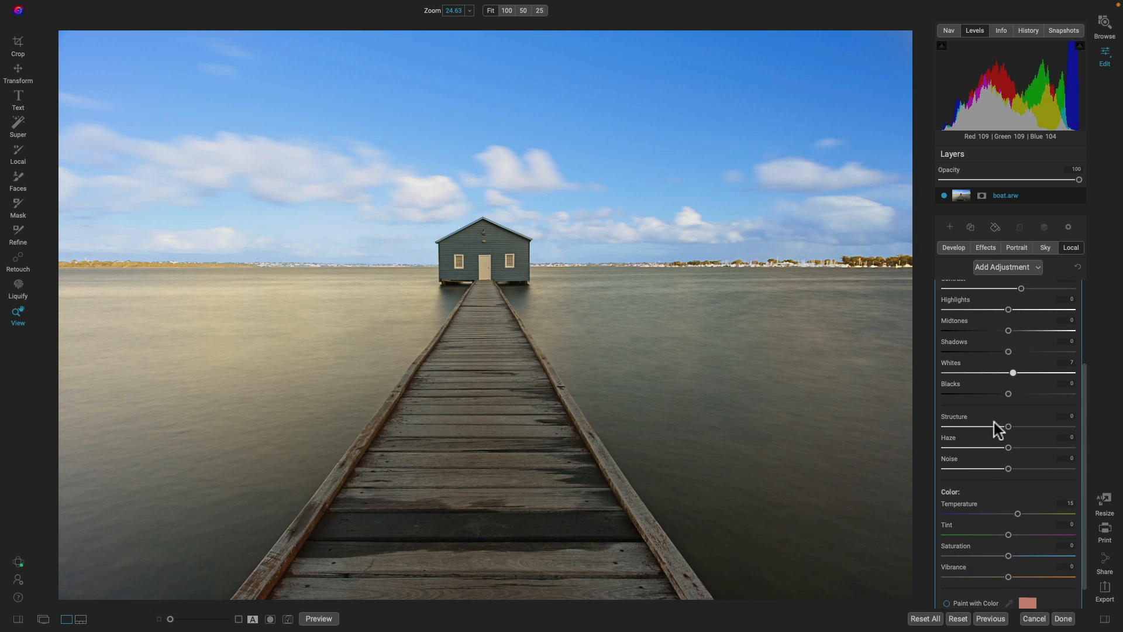
pyautogui.moveTo(1021, 487); pyautogui.dragTo(1013, 487)
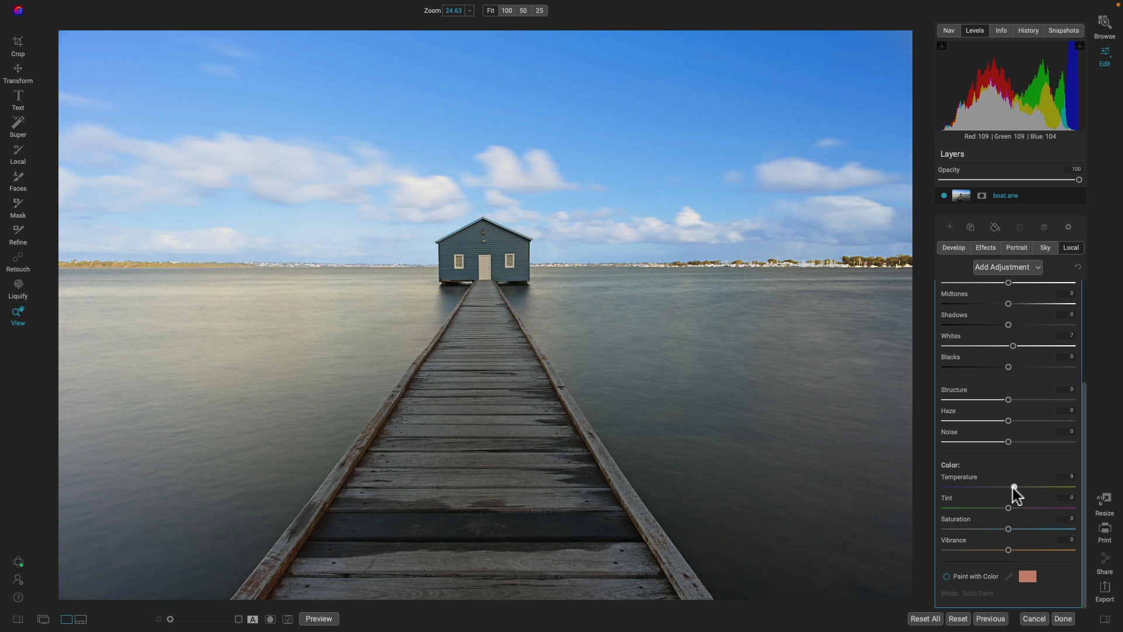
# Step: Compare the photo with the refined bottom color adjustment off and on, and review the available mask commands
pyautogui.scroll(5, 1028, 451)
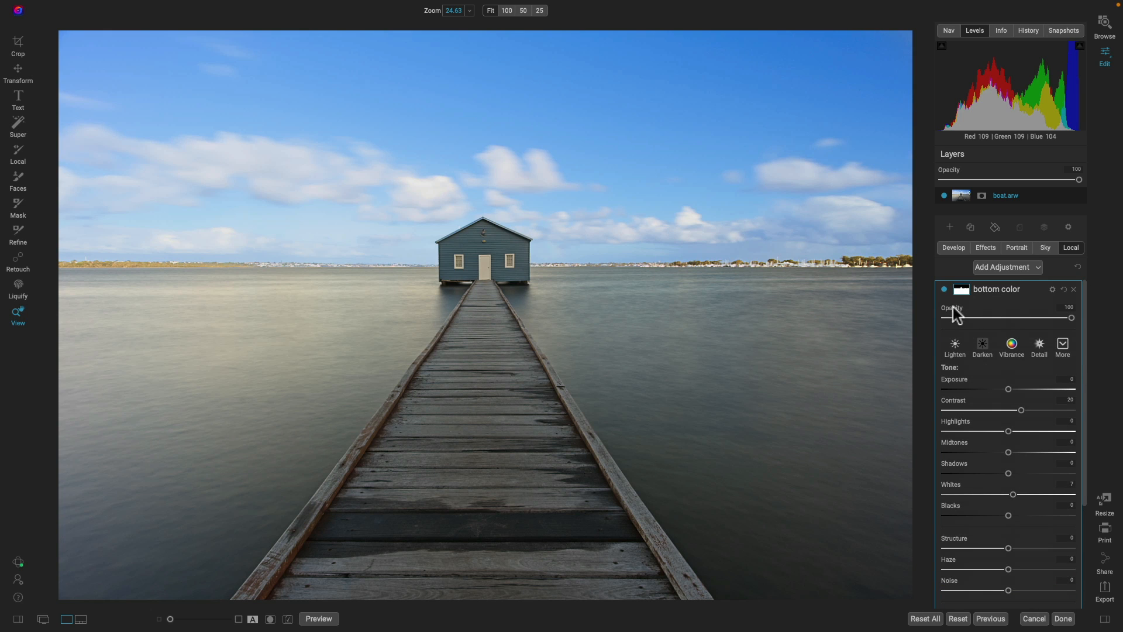
pyautogui.click(944, 289)
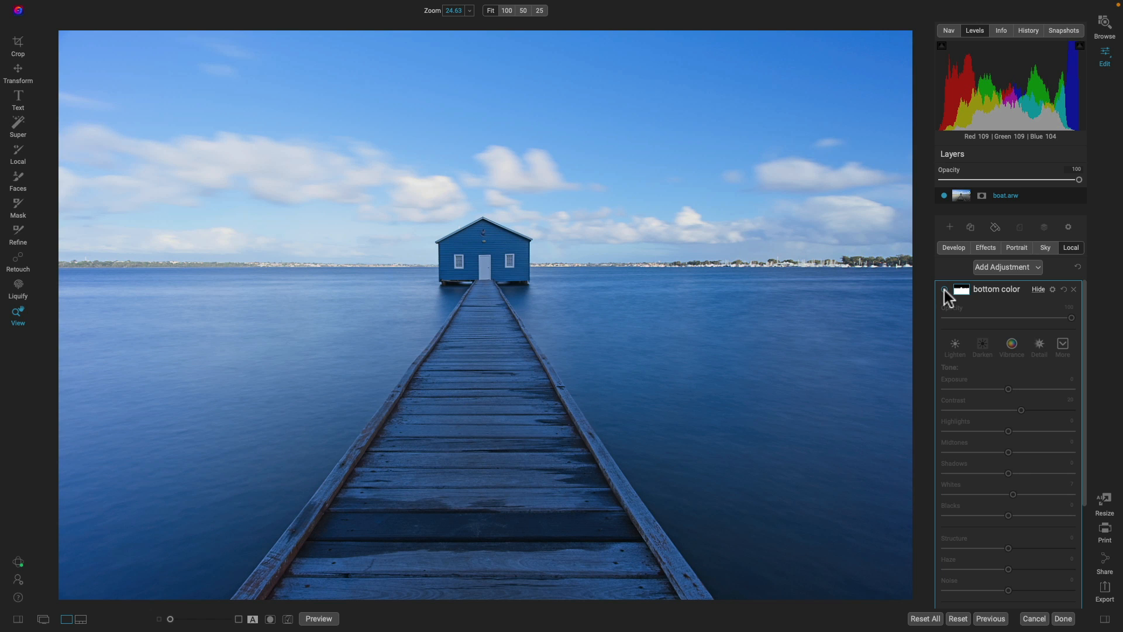
pyautogui.click(944, 289)
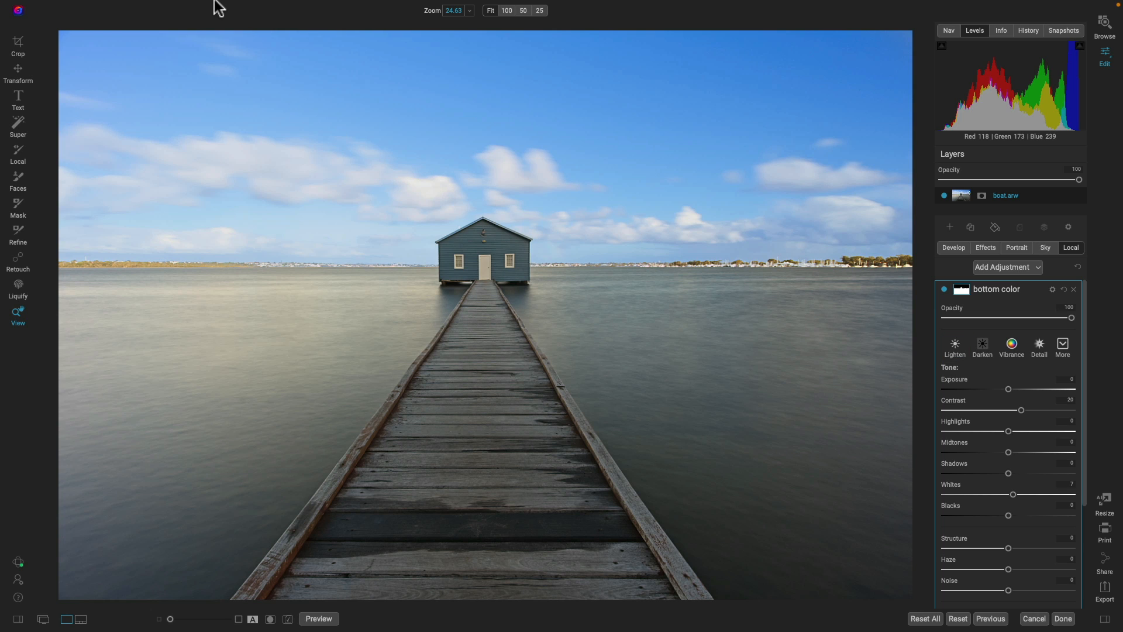
pyautogui.click(248, 7)
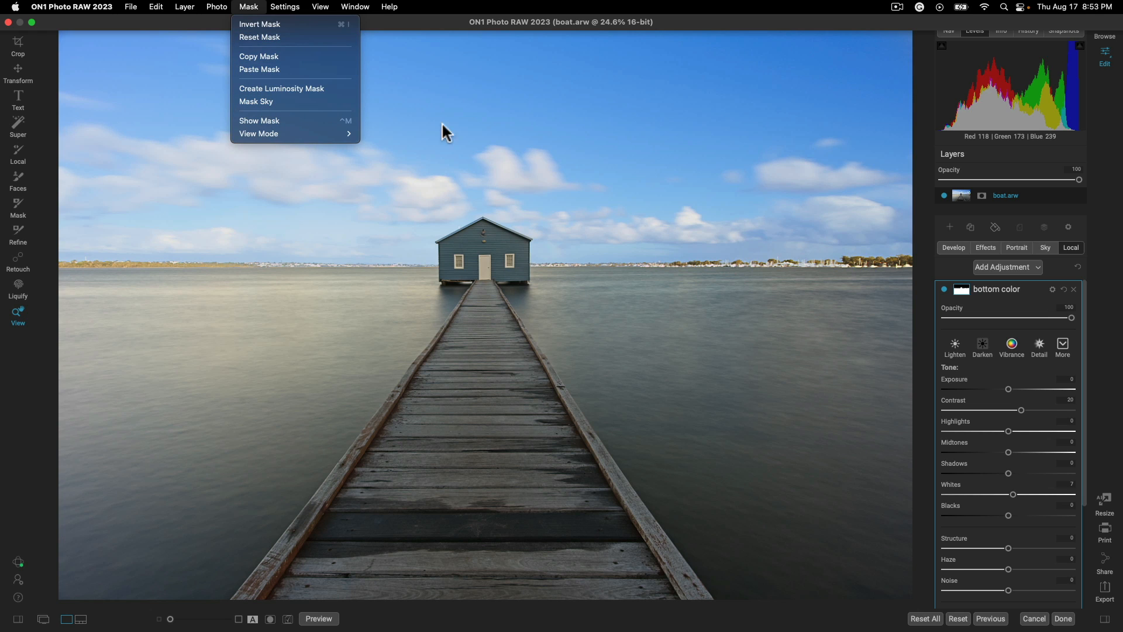
pyautogui.click(1106, 365)
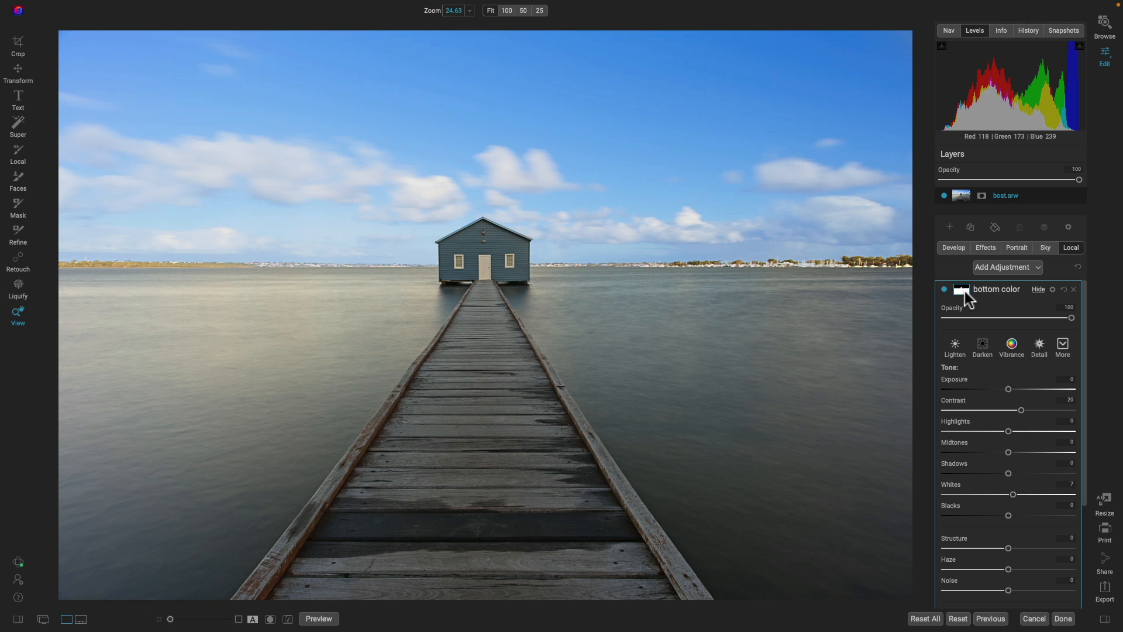
pyautogui.click(944, 289)
pyautogui.click(944, 289)
# Step: Add a new local adjustment for the boathouse's door and windows, and set its saturation to -100
pyautogui.click(482, 262)
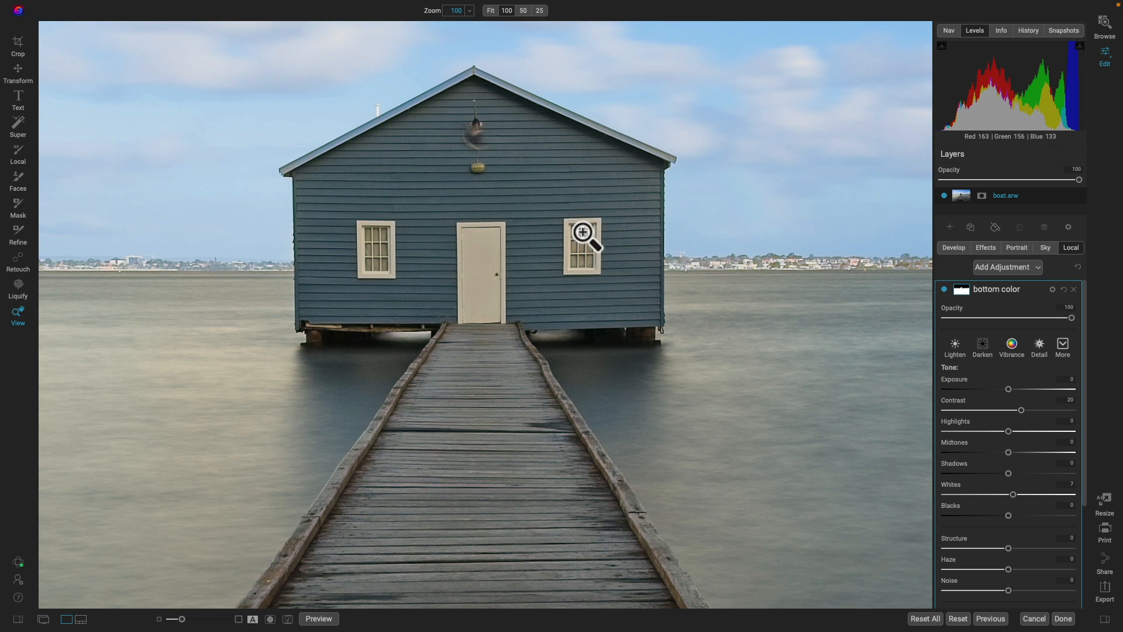
pyautogui.click(1006, 270)
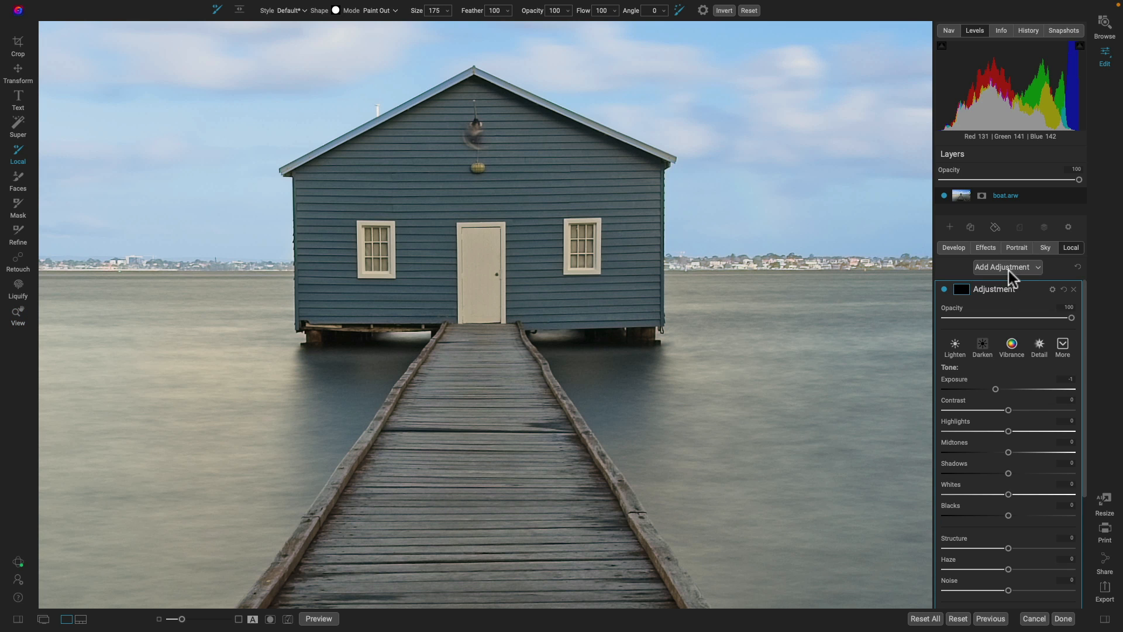
pyautogui.click(1068, 348)
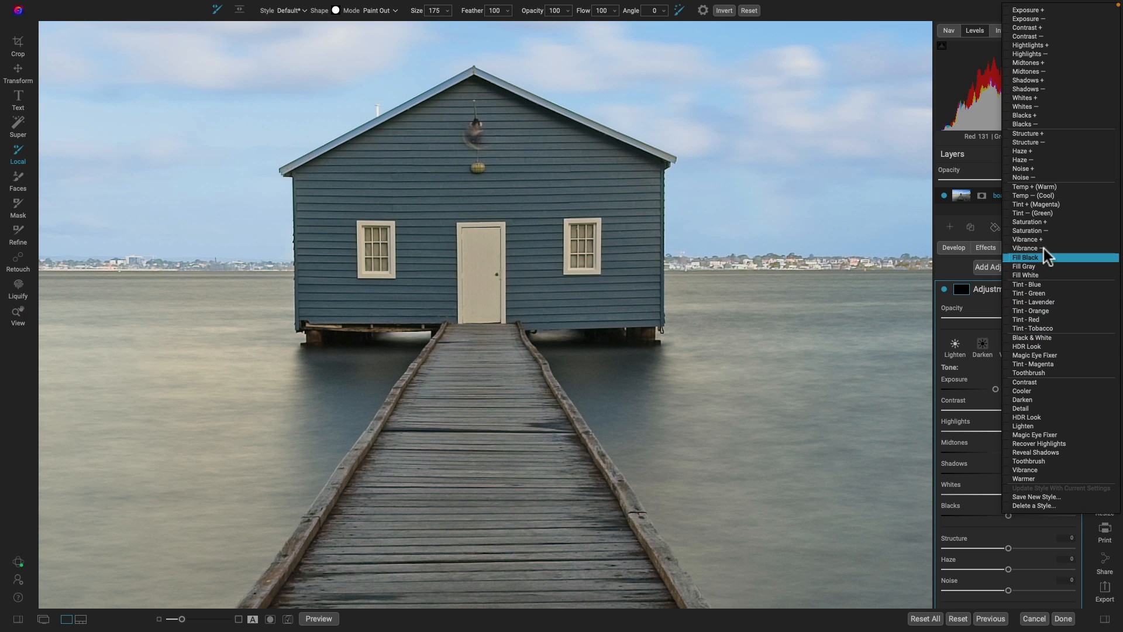
pyautogui.click(1044, 230)
pyautogui.scroll(-3, 1033, 426)
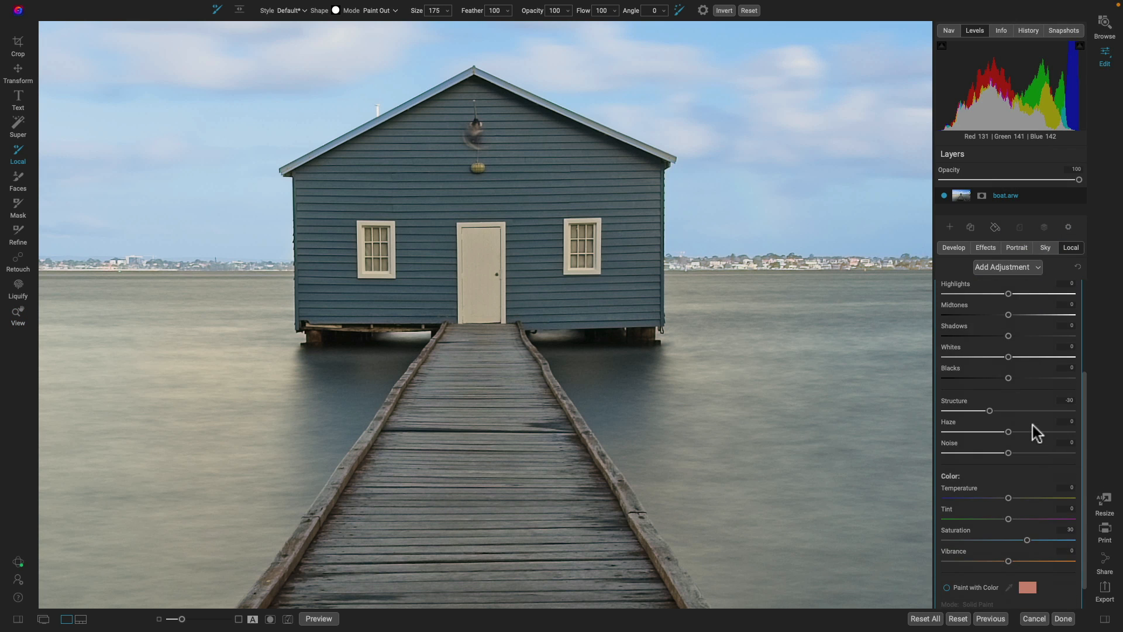
pyautogui.moveTo(1026, 542); pyautogui.dragTo(993, 544)
pyautogui.press('x')
pyautogui.moveTo(973, 541); pyautogui.dragTo(944, 540)
# Step: Paint the desaturating adjustment into the boathouse's door and windows, and check the result on the whole photo
pyautogui.moveTo(478, 246)
pyautogui.mouseDown()
pyautogui.moveTo(497, 315)
pyautogui.moveTo(481, 307)
pyautogui.moveTo(477, 247)
pyautogui.moveTo(499, 240)
pyautogui.mouseUp()
pyautogui.moveTo(374, 227)
pyautogui.mouseDown()
pyautogui.moveTo(373, 277)
pyautogui.moveTo(387, 275)
pyautogui.moveTo(374, 249)
pyautogui.moveTo(391, 232)
pyautogui.moveTo(392, 265)
pyautogui.moveTo(360, 226)
pyautogui.moveTo(387, 229)
pyautogui.moveTo(394, 248)
pyautogui.moveTo(379, 260)
pyautogui.moveTo(358, 252)
pyautogui.moveTo(438, 252)
pyautogui.moveTo(442, 240)
pyautogui.moveTo(386, 247)
pyautogui.mouseUp()
pyautogui.press('z')
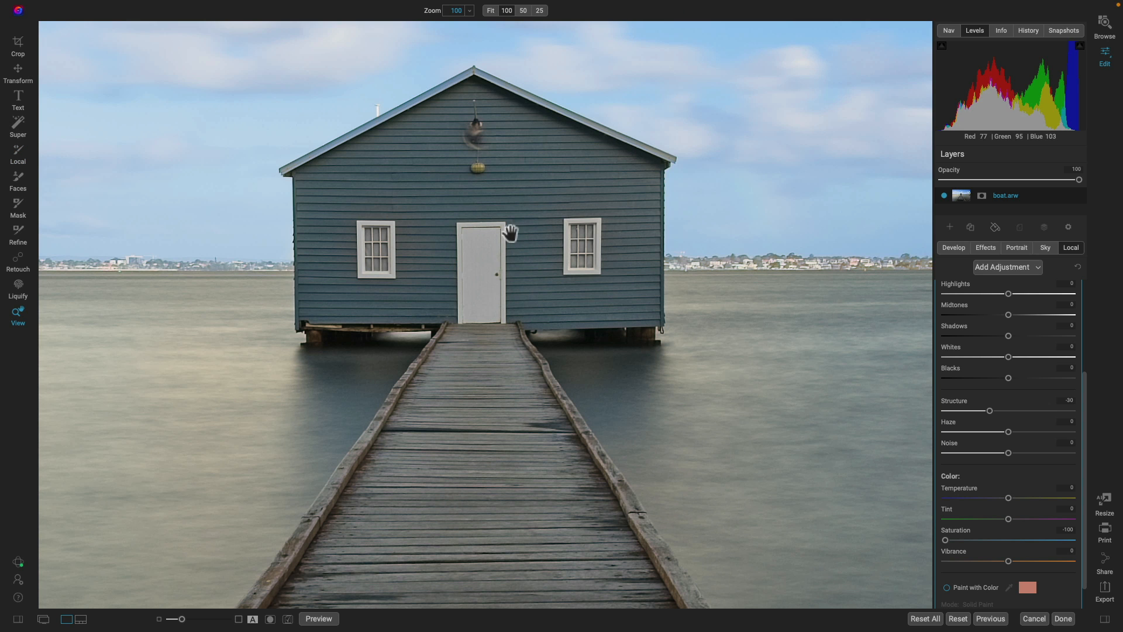
pyautogui.hotkey('ctrl', '0')
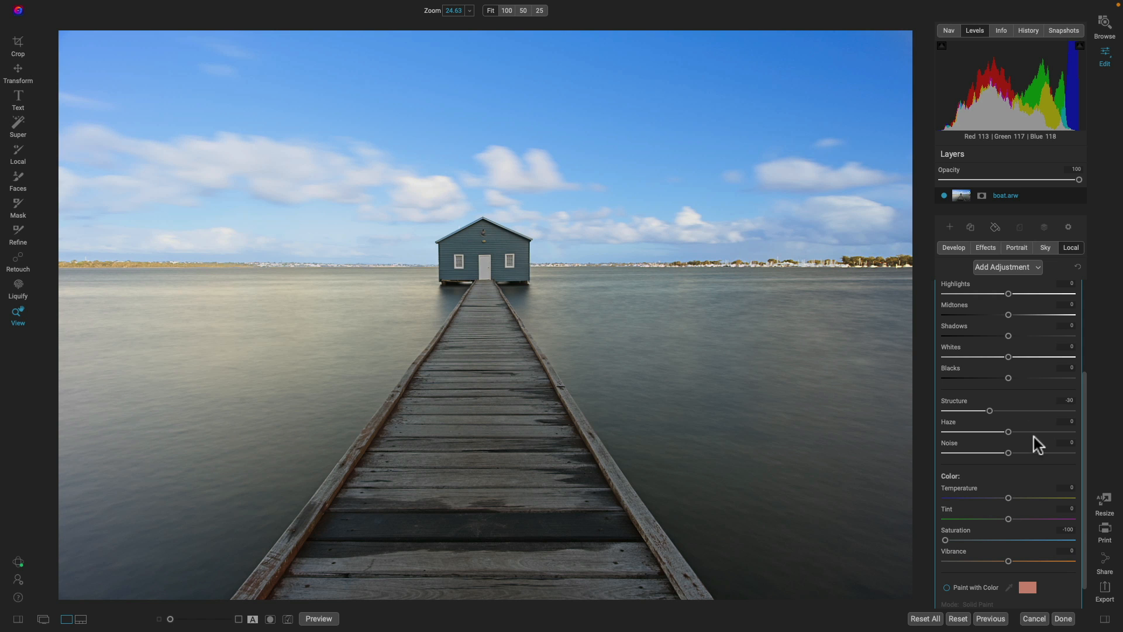
pyautogui.scroll(5, 1037, 440)
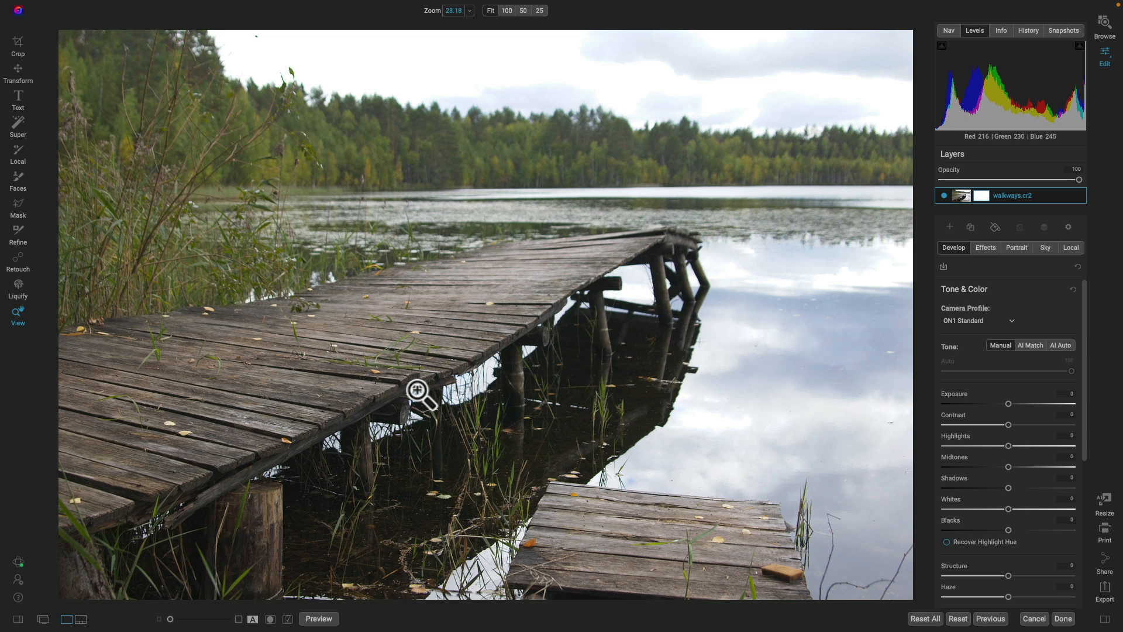
# Step: Try selecting the wooden walkways in the walkways photo with the Super Select tool, testing its water, tree and sky regions too
pyautogui.press('w')
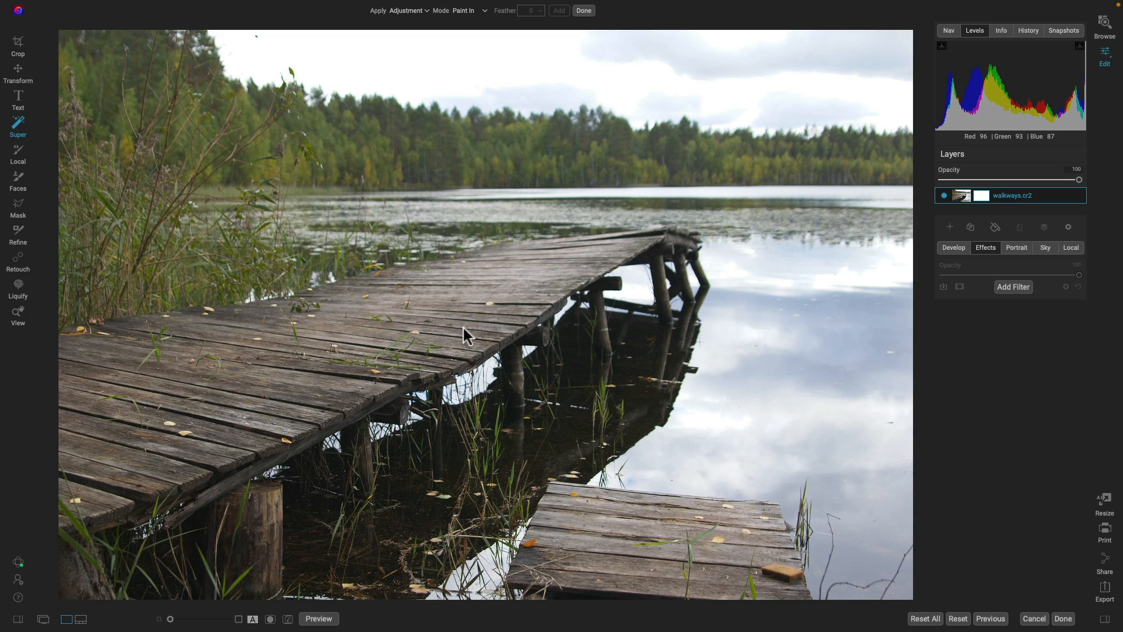
pyautogui.click(817, 312)
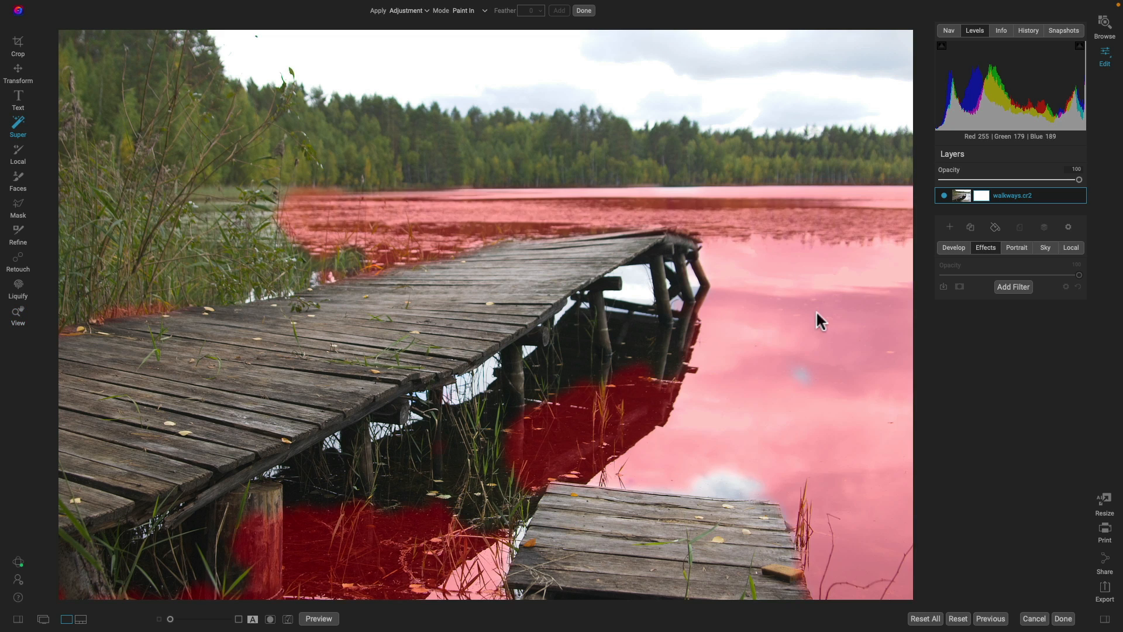
pyautogui.click(723, 211)
pyautogui.click(723, 211)
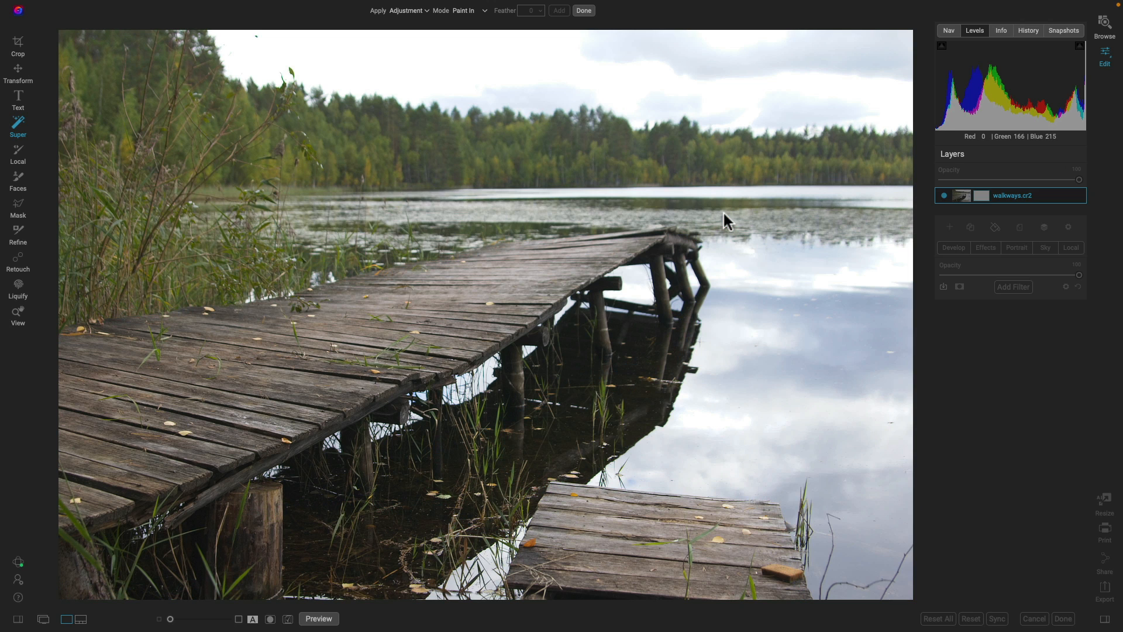
pyautogui.click(657, 138)
pyautogui.click(640, 86)
pyautogui.click(504, 291)
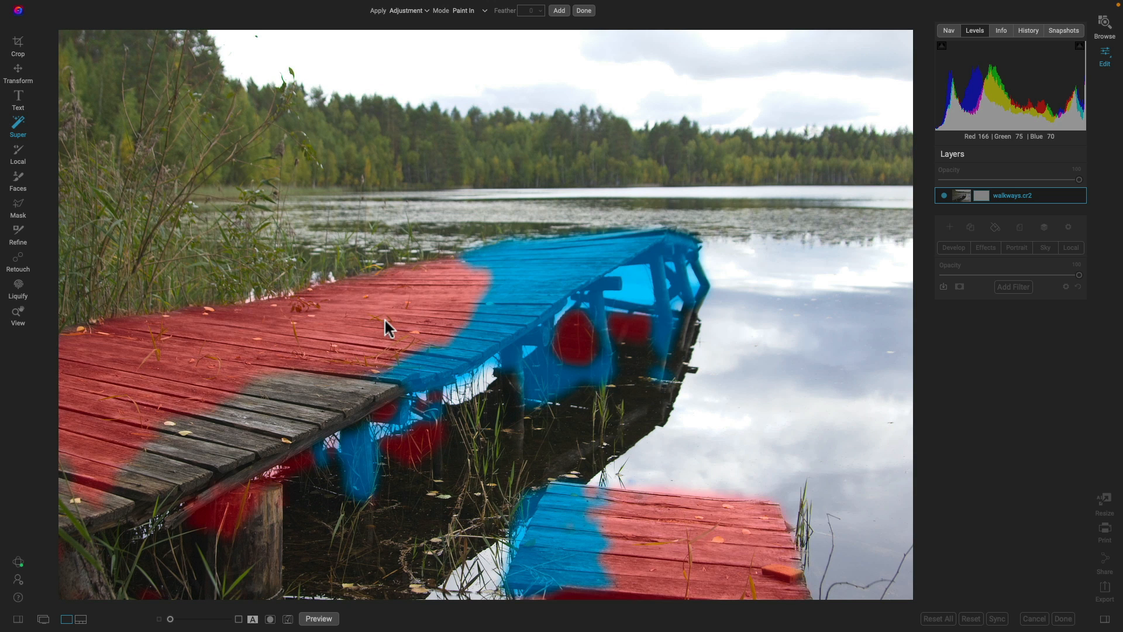
pyautogui.click(384, 318)
pyautogui.click(504, 287)
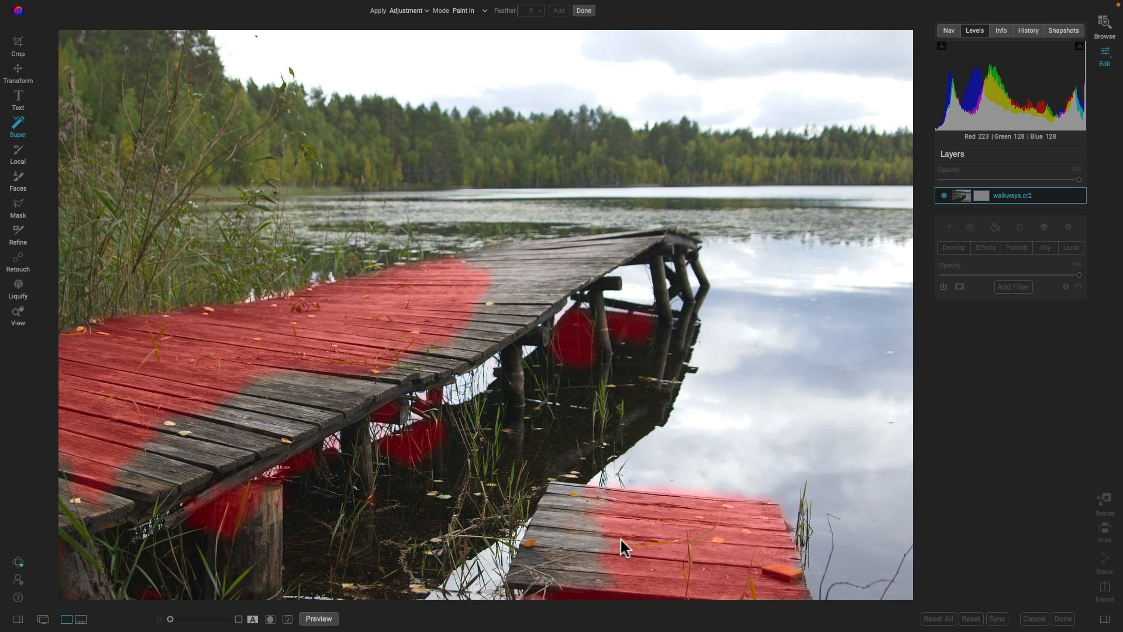
pyautogui.press('Escape')
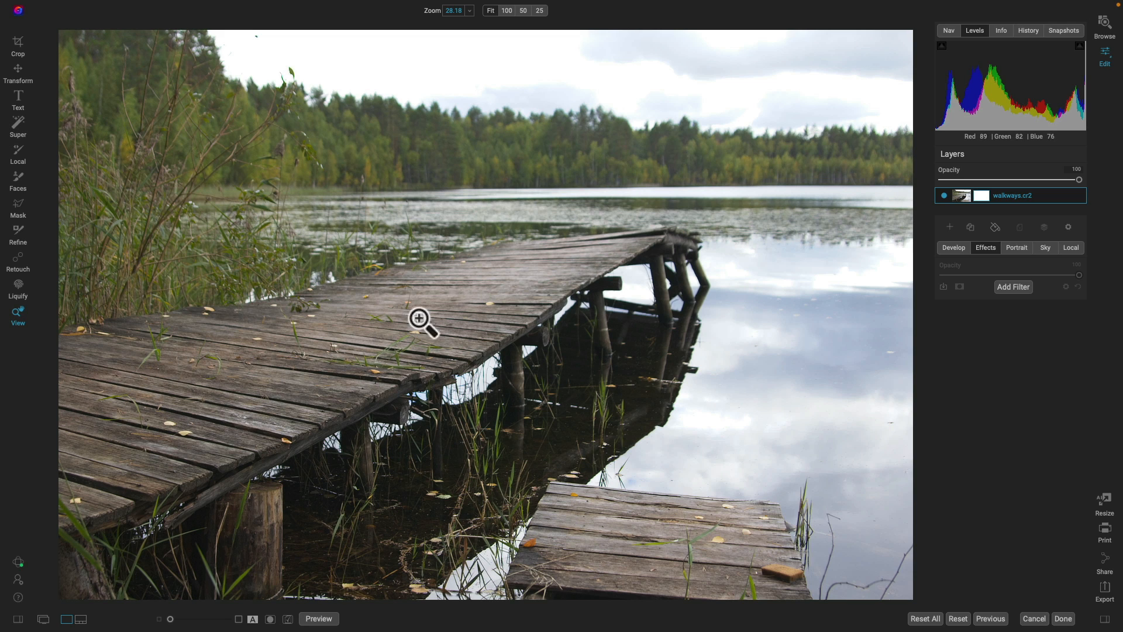
# Step: Add a Dynamic Contrast filter to the walkways photo and apply its Surreal style
pyautogui.click(1014, 286)
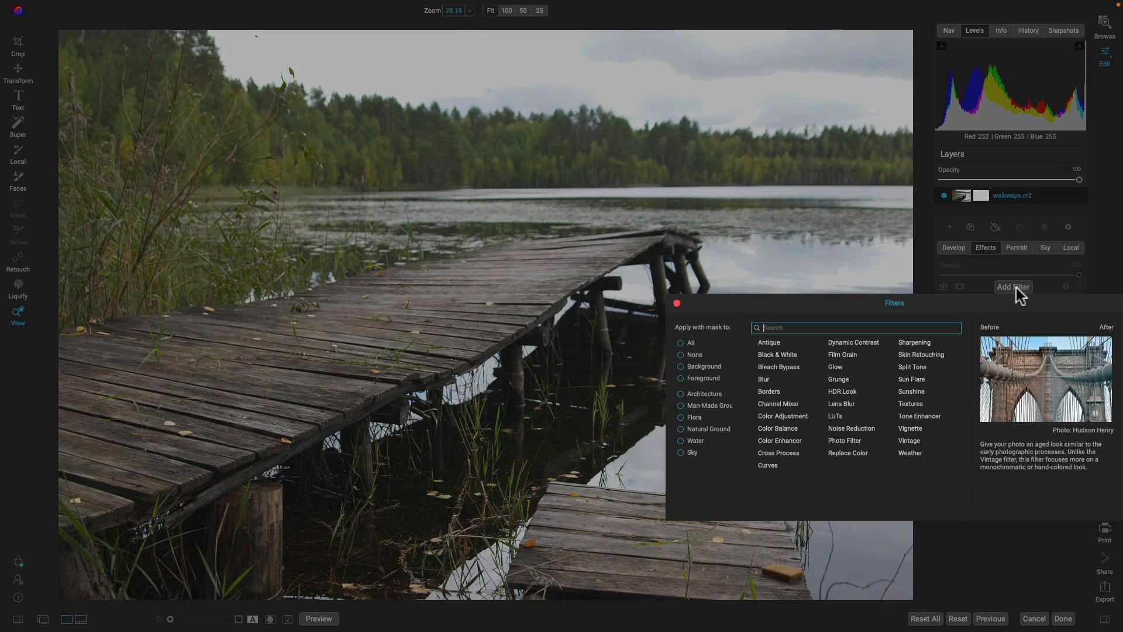
pyautogui.click(862, 342)
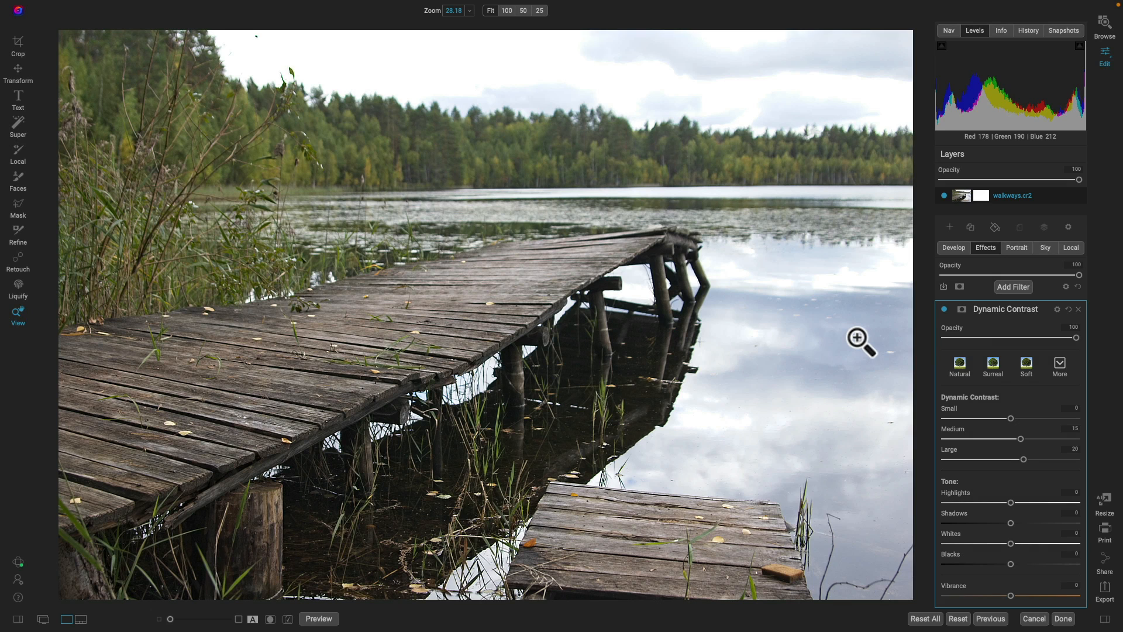
pyautogui.click(995, 367)
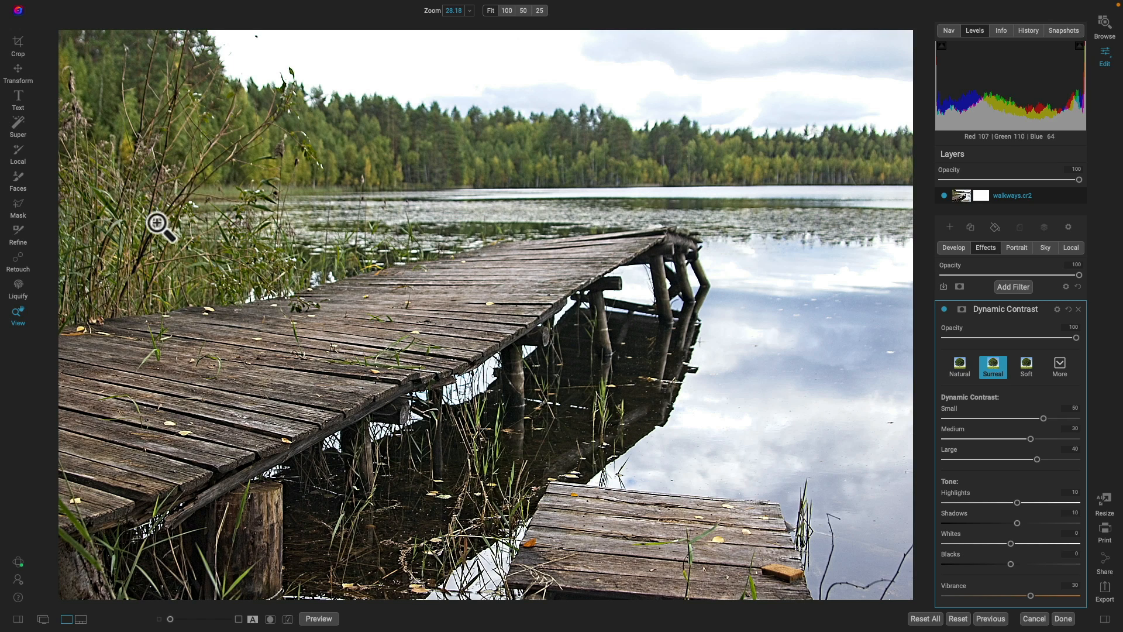
# Step: Outline the small foreground platform with the Line Mask tool, starting at its lower-right corner on the photo's edge
pyautogui.click(18, 206)
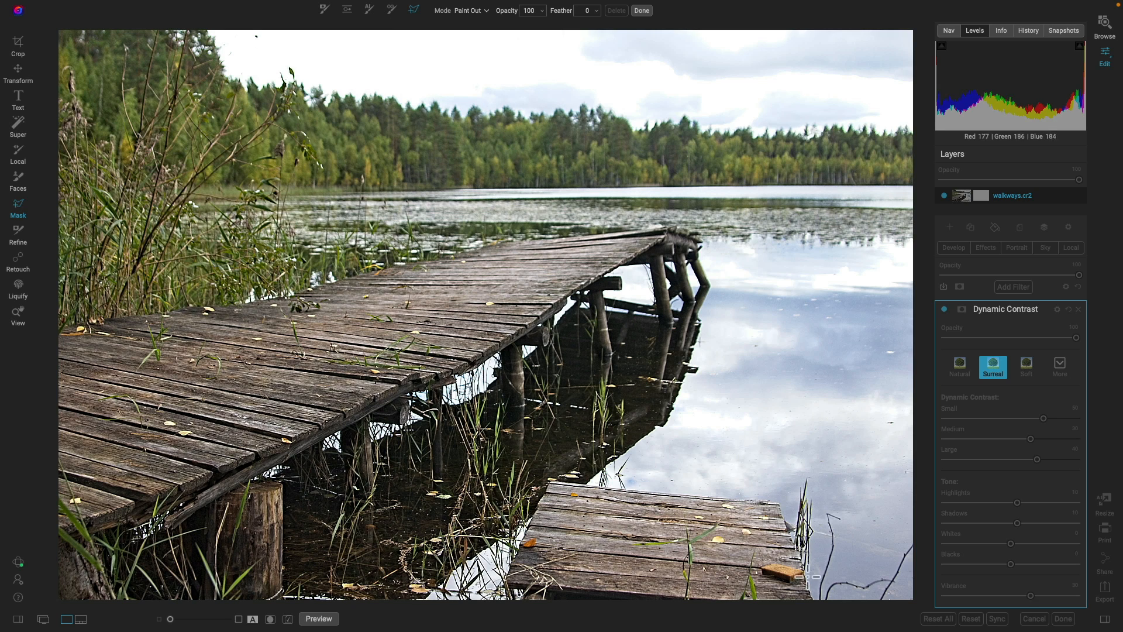
pyautogui.click(813, 603)
pyautogui.click(778, 504)
pyautogui.click(550, 481)
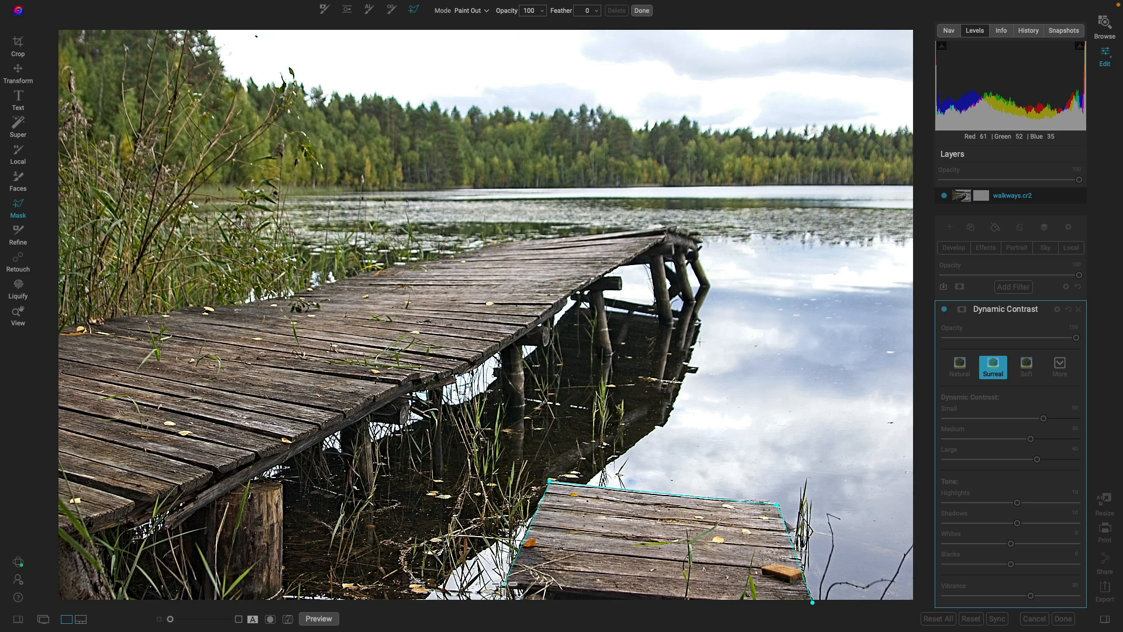
pyautogui.click(504, 583)
pyautogui.click(522, 587)
pyautogui.click(522, 601)
pyautogui.click(813, 603)
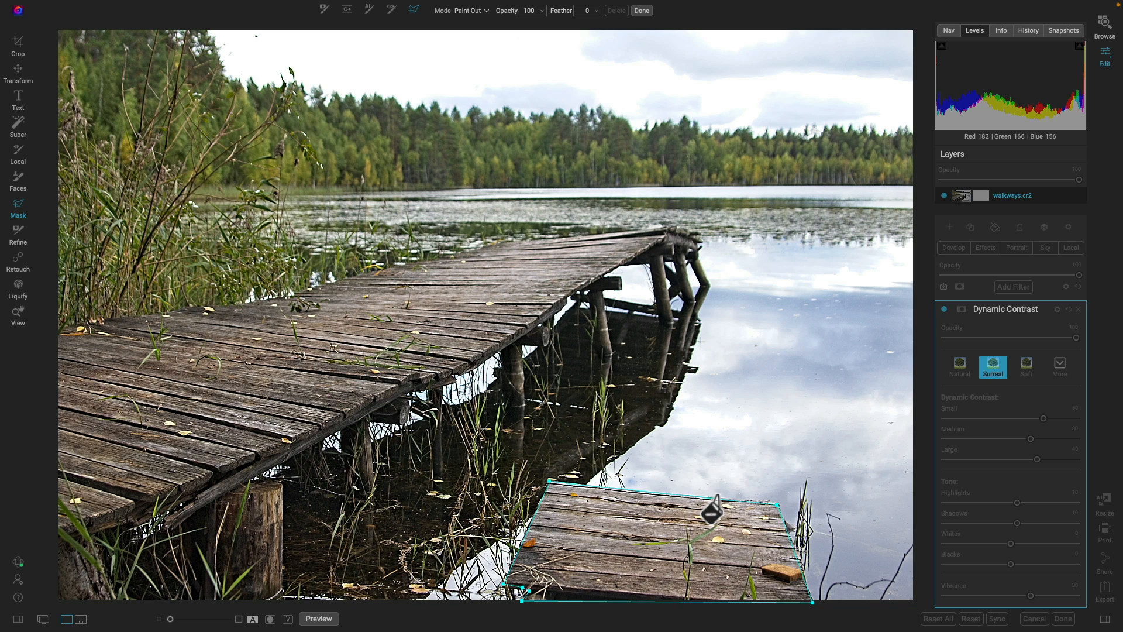
pyautogui.click(522, 588)
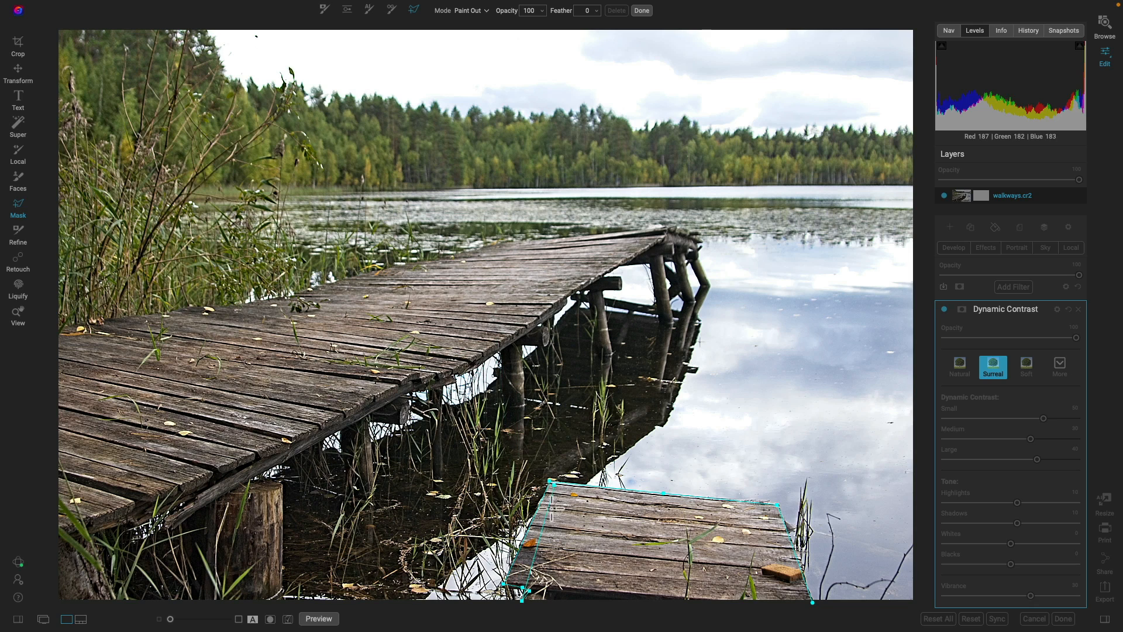
pyautogui.click(537, 604)
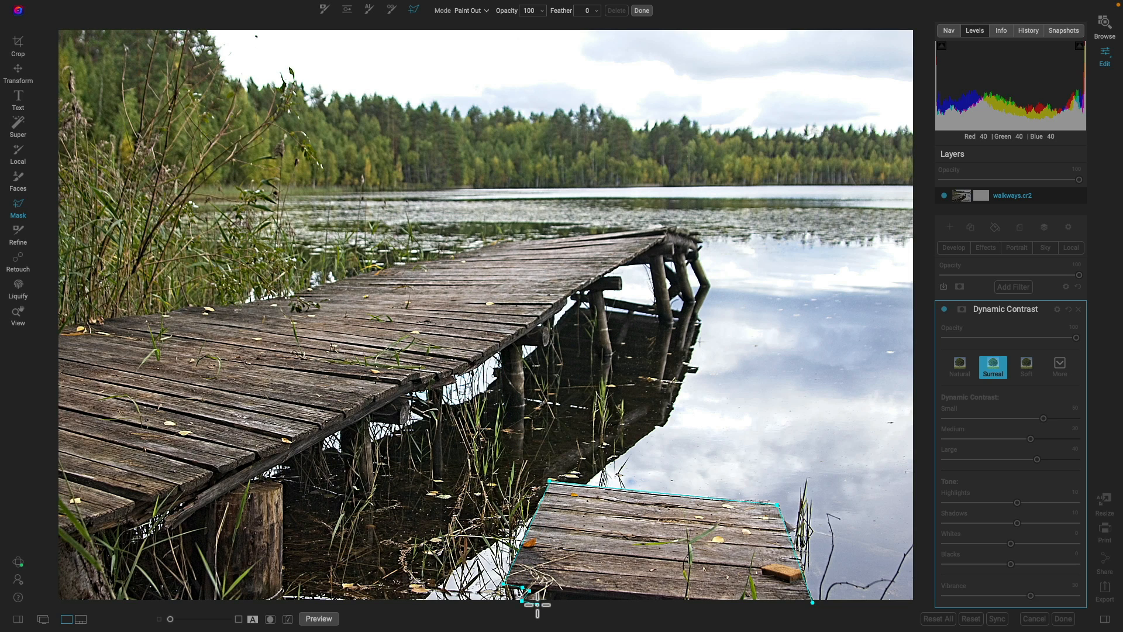
# Step: Extend the mask outline along the photo's bottom and left borders to the near end of the long walkway
pyautogui.click(460, 606)
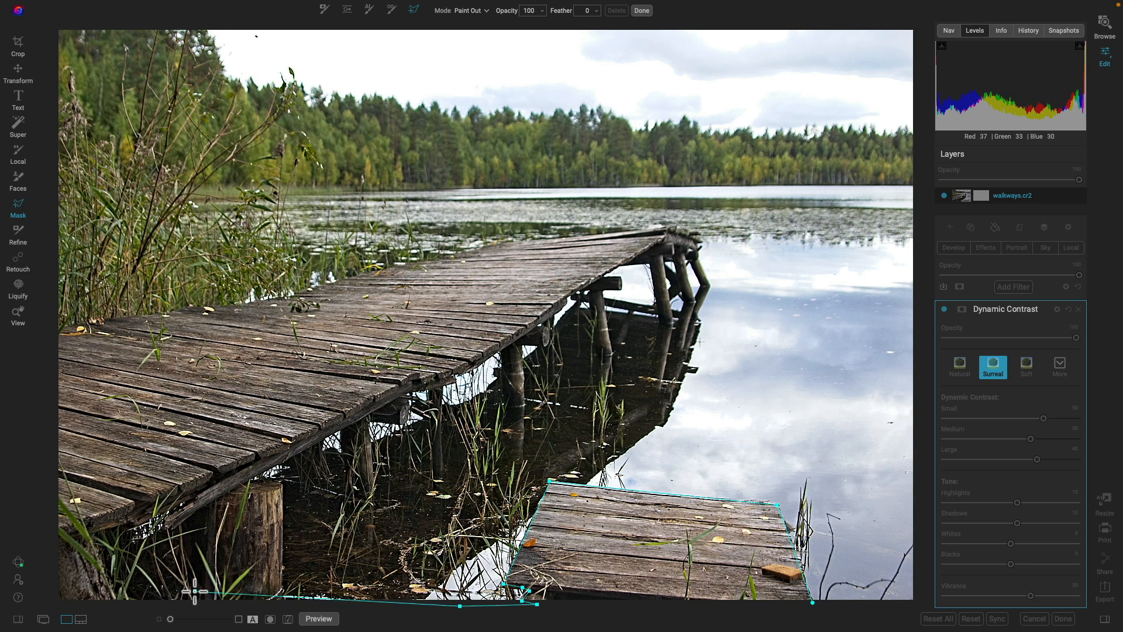
pyautogui.click(136, 606)
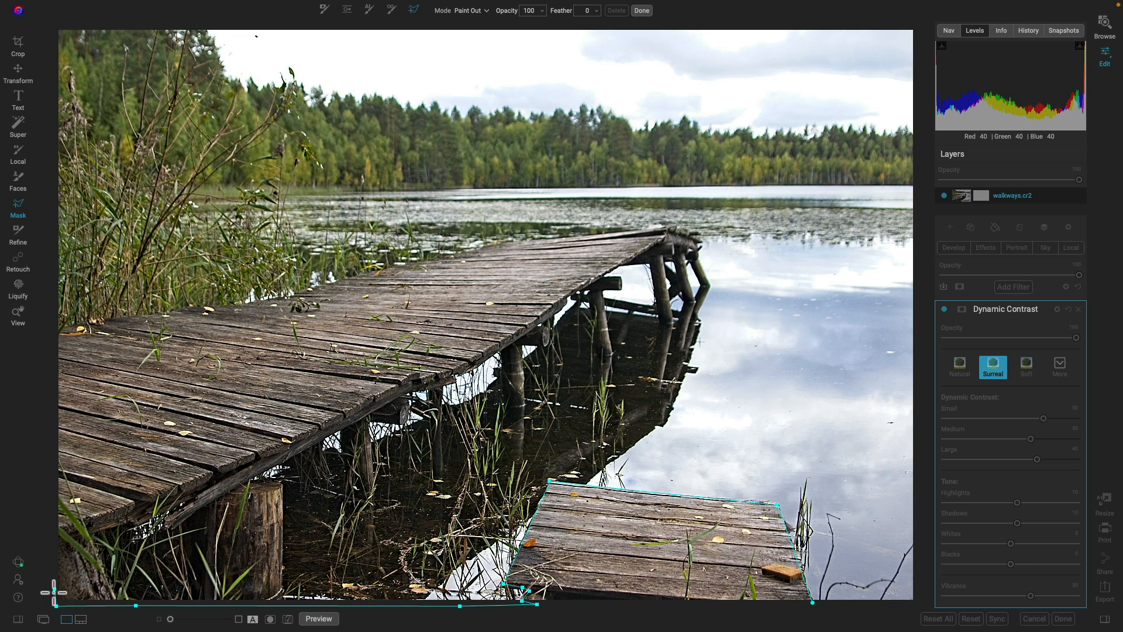
pyautogui.press('BackSpace')
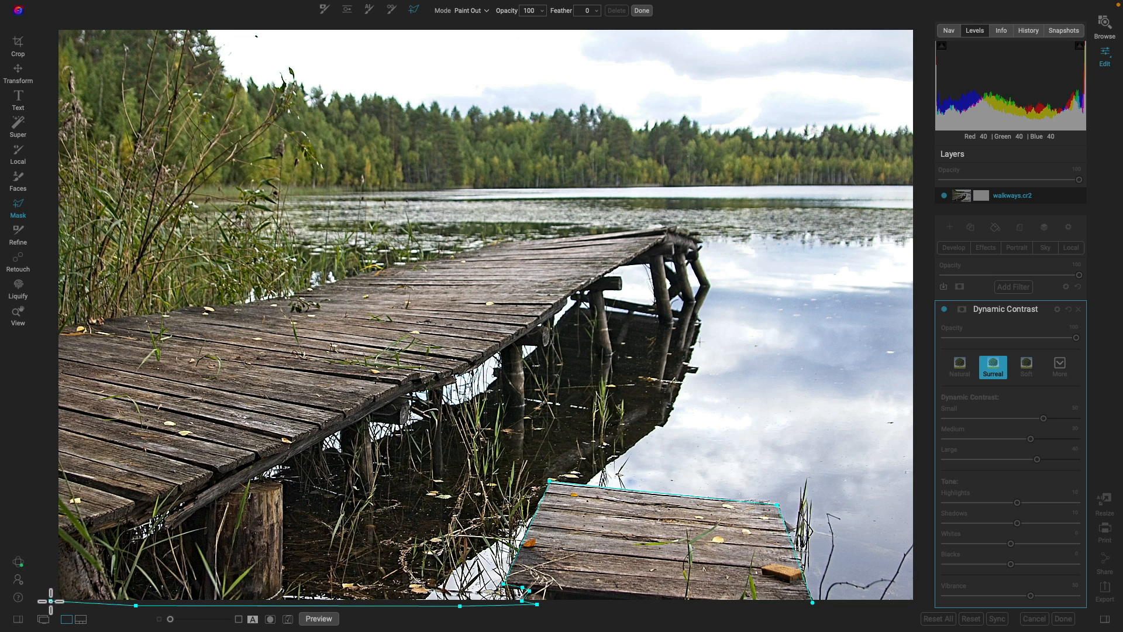
pyautogui.click(50, 602)
pyautogui.click(54, 576)
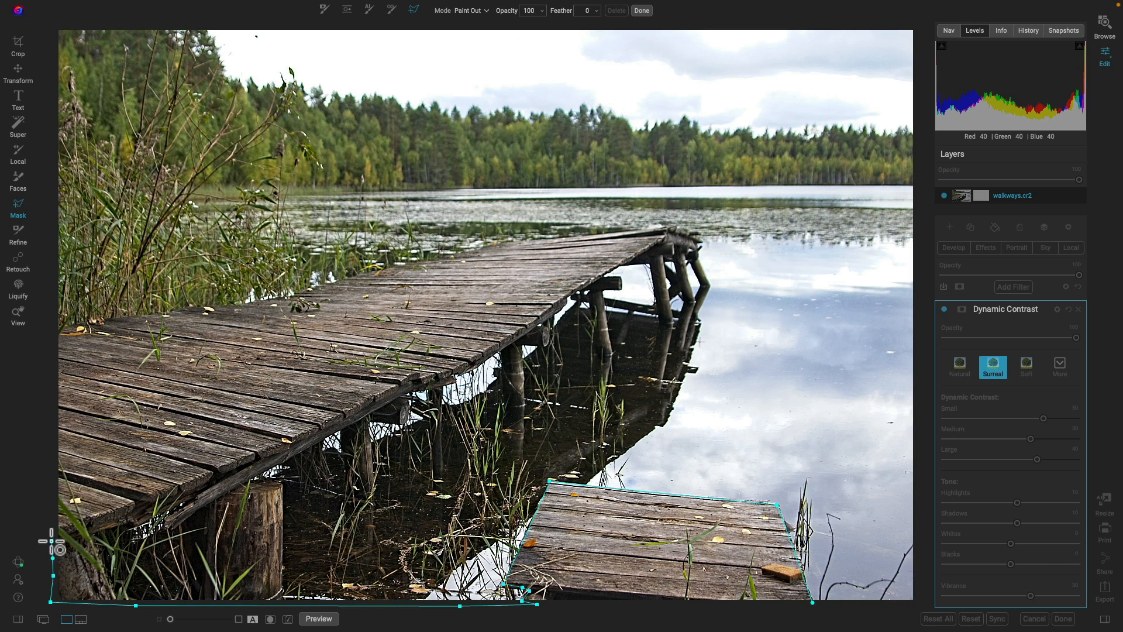
pyautogui.click(52, 540)
pyautogui.click(60, 535)
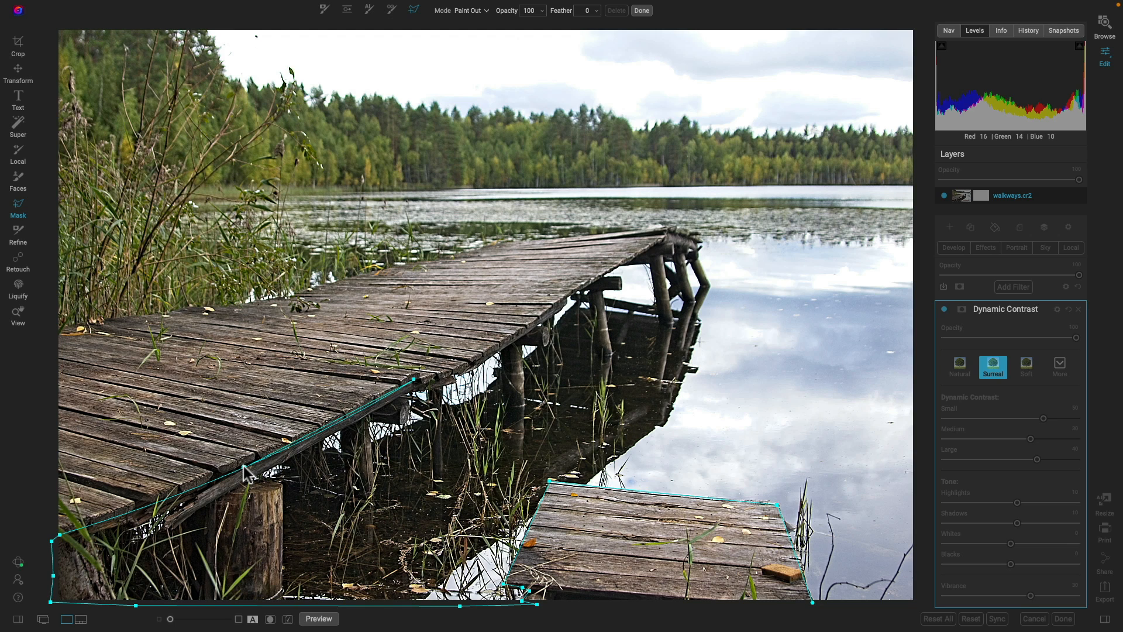
# Step: Trace the mask outline along the long walkway's lower edge up to its far end, curving it to follow the planks
pyautogui.click(563, 303)
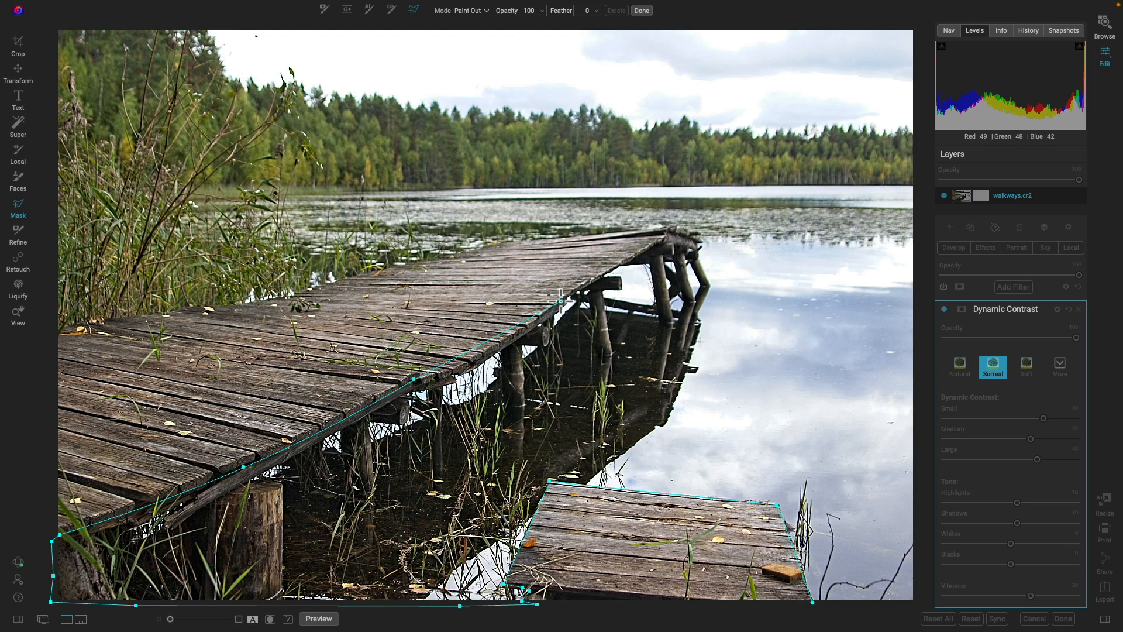
pyautogui.moveTo(488, 340); pyautogui.dragTo(472, 362)
pyautogui.click(632, 263)
pyautogui.moveTo(633, 262); pyautogui.dragTo(666, 236)
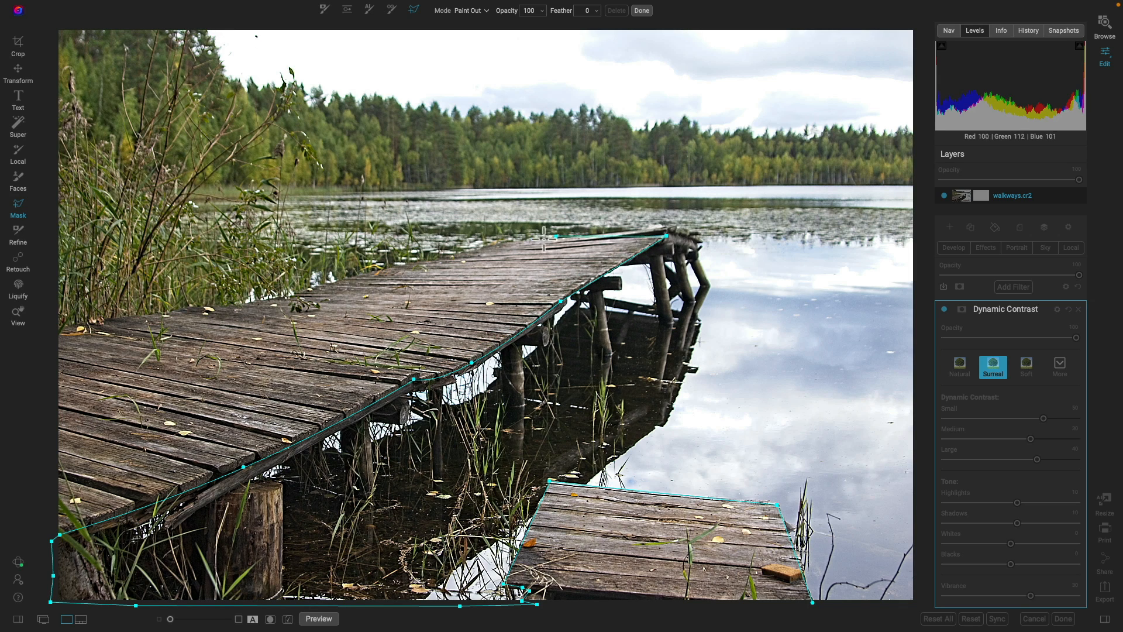
# Step: Trace the mask outline along the long walkway's upper edge back to the photo's left border
pyautogui.click(491, 243)
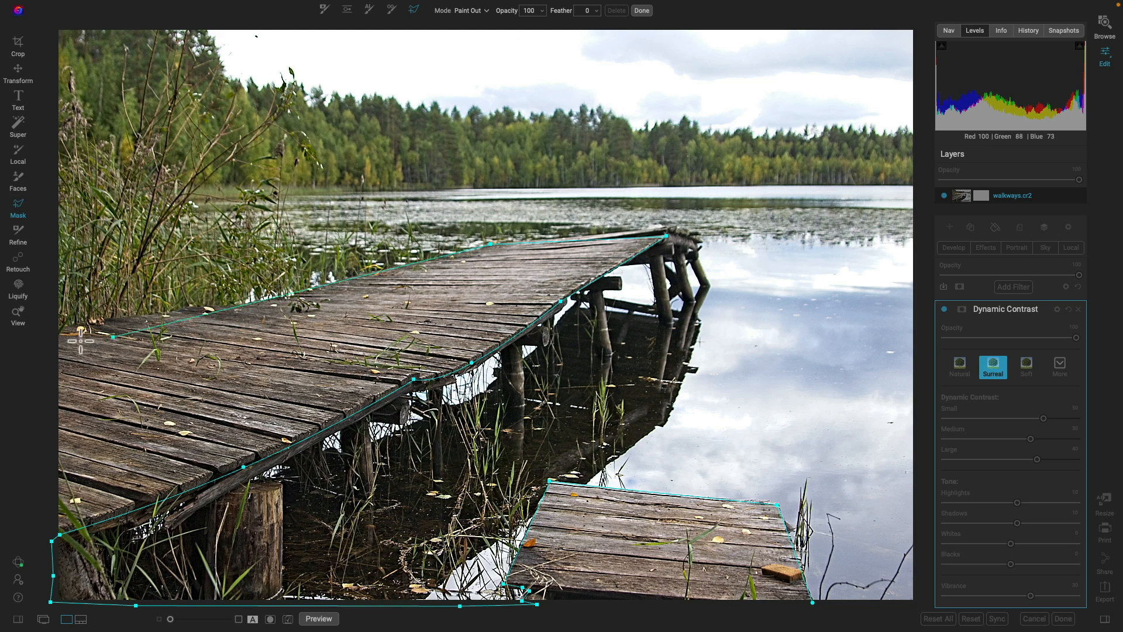
pyautogui.click(300, 291)
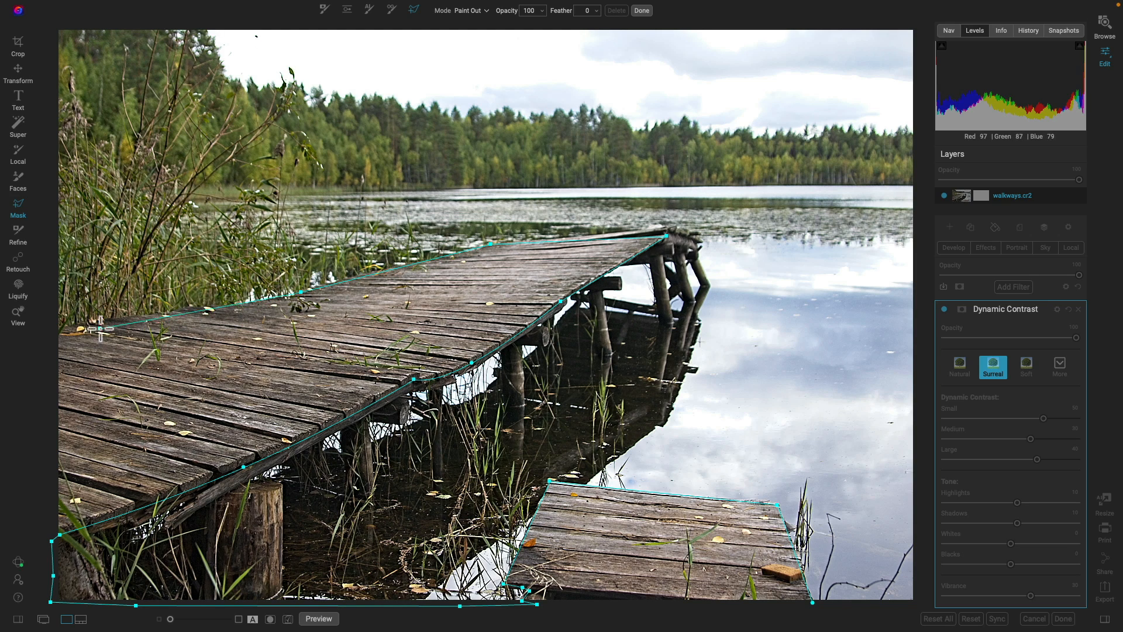
pyautogui.click(53, 328)
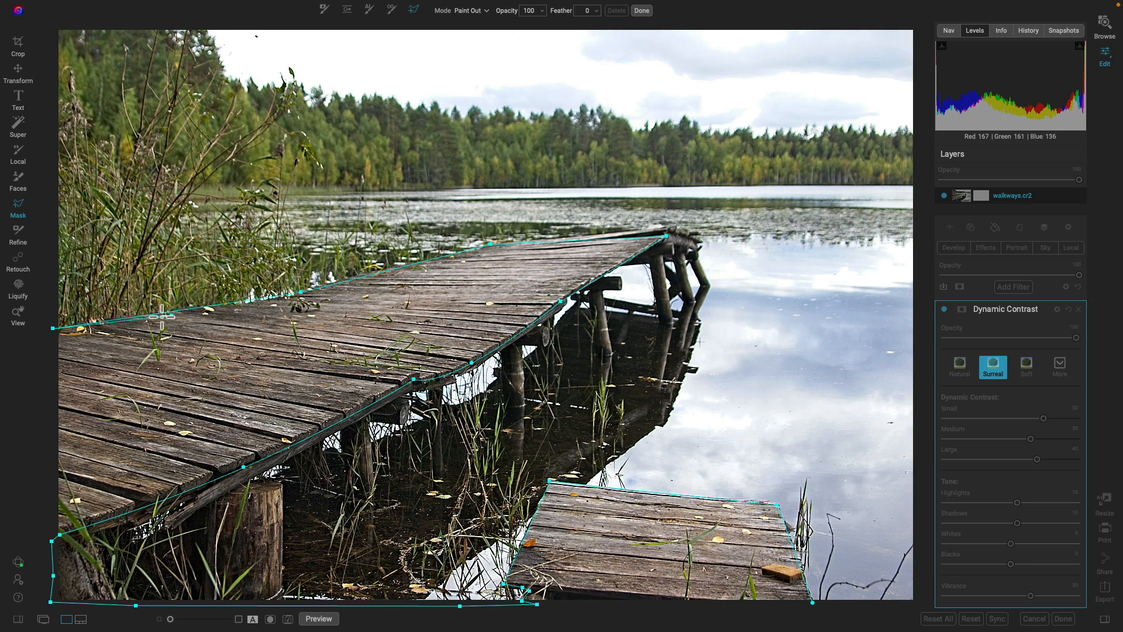
pyautogui.click(242, 301)
pyautogui.moveTo(242, 301); pyautogui.dragTo(250, 301)
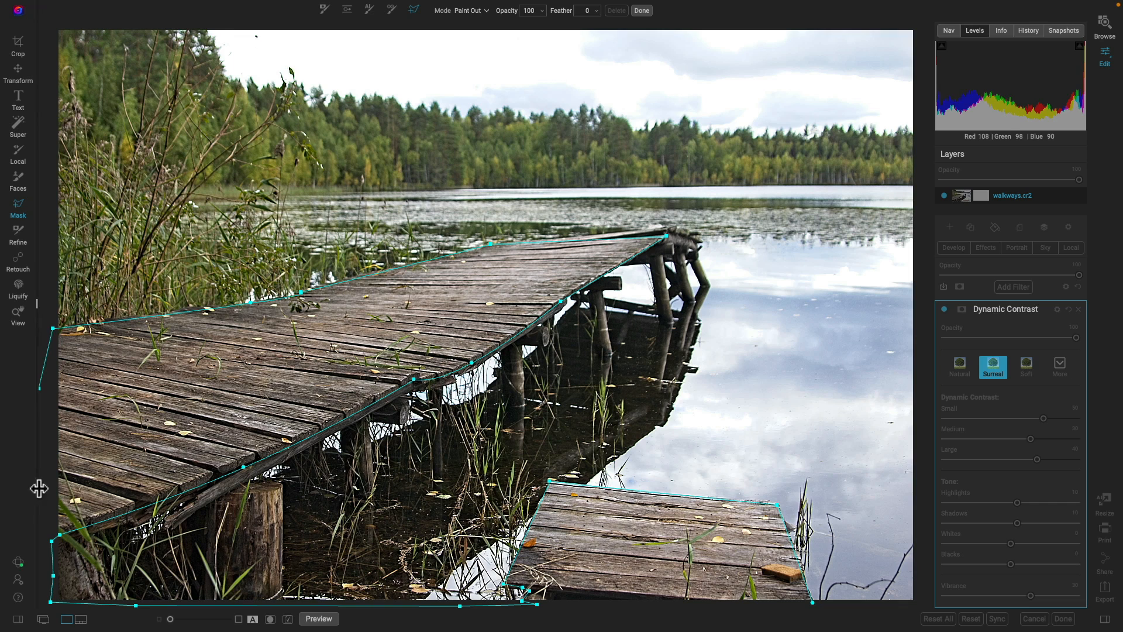
# Step: Close the mask outline along the photo's left and bottom borders, back to the starting point at the small platform's lower-right corner
pyautogui.click(43, 552)
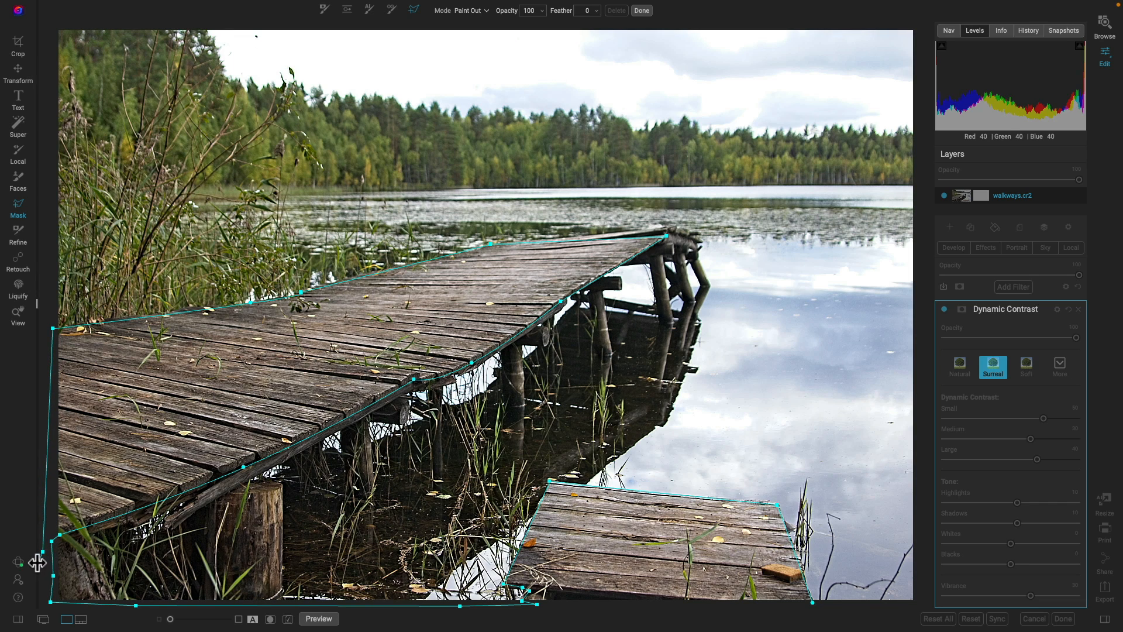
pyautogui.click(54, 576)
pyautogui.click(44, 605)
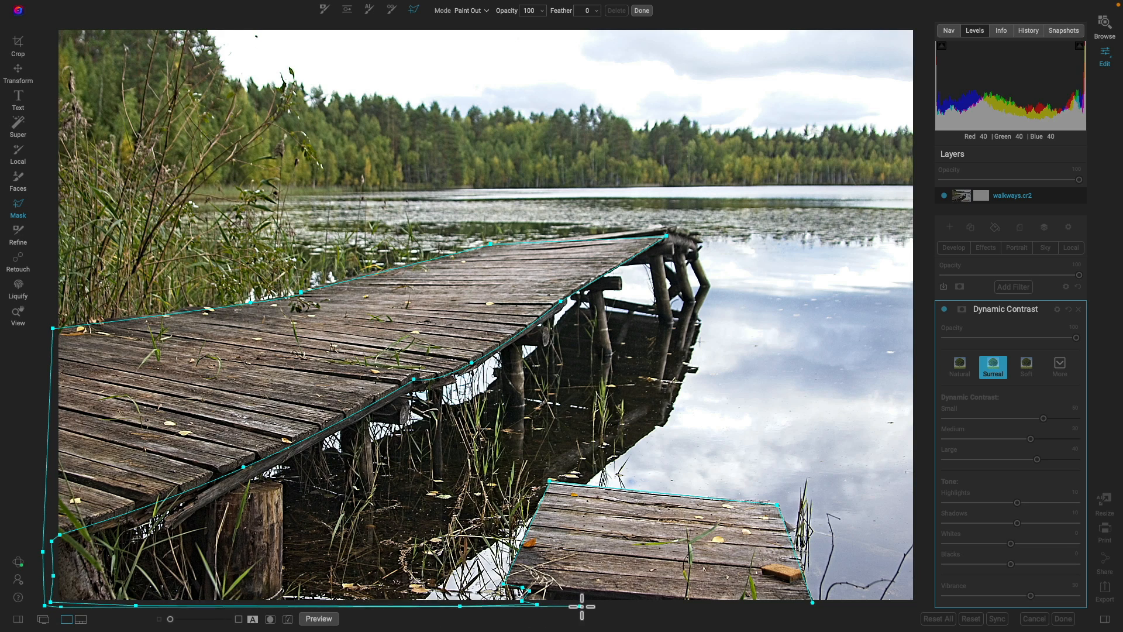
pyautogui.click(793, 606)
pyautogui.click(813, 603)
# Step: Fill the area outside the walkway outline in Paint Out mode to remove Dynamic Contrast there, and finish the line mask
pyautogui.click(486, 11)
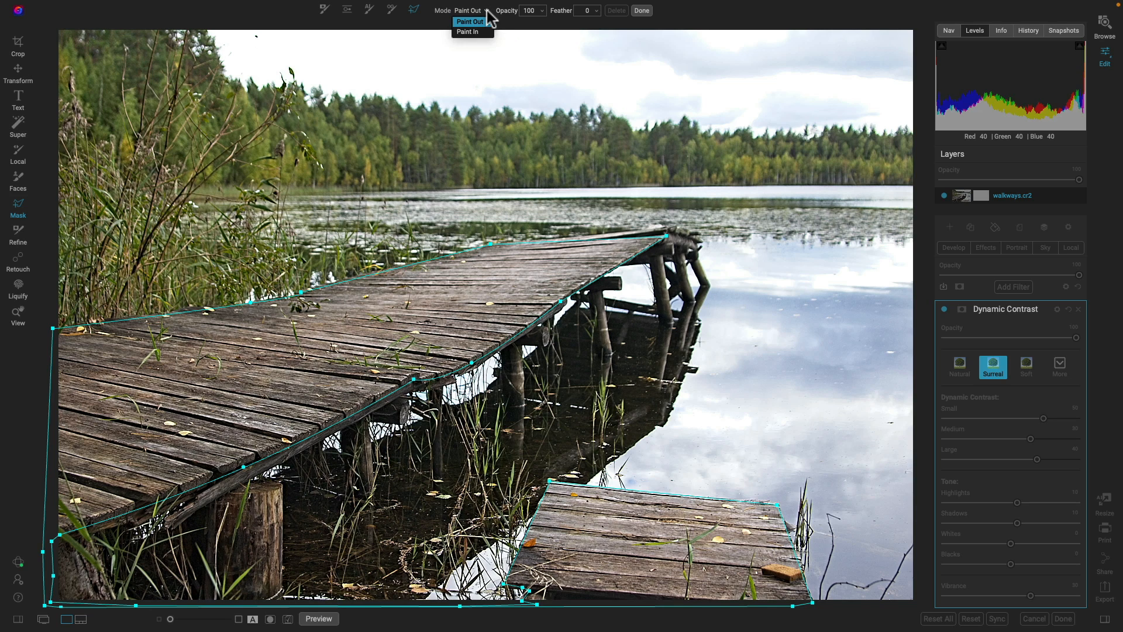
pyautogui.click(487, 9)
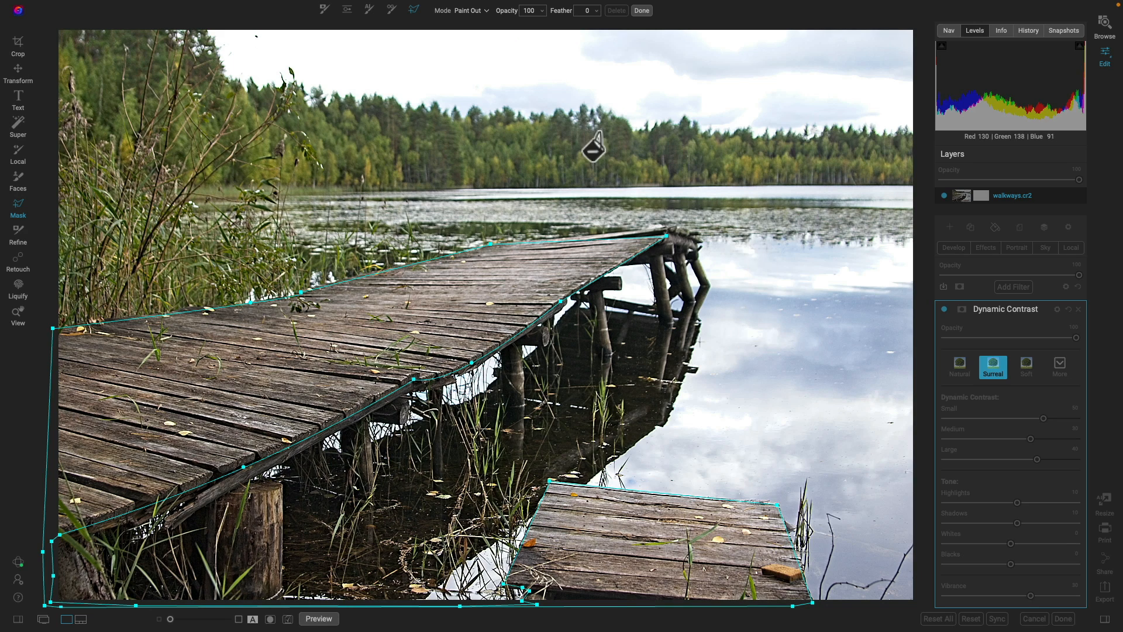
pyautogui.click(489, 10)
pyautogui.click(488, 10)
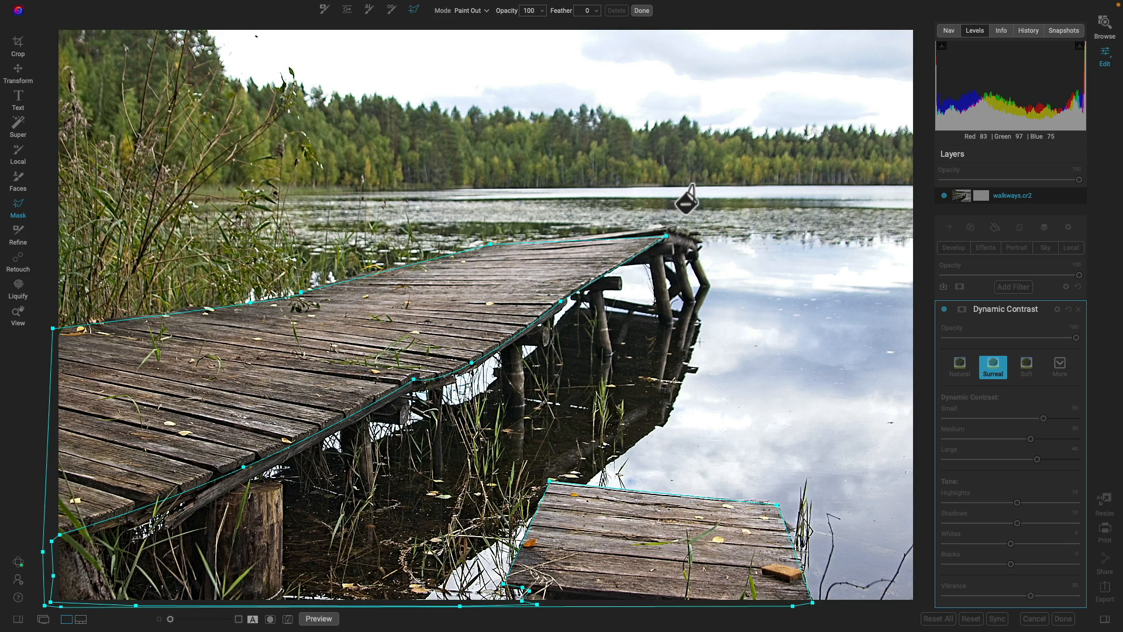
pyautogui.click(709, 223)
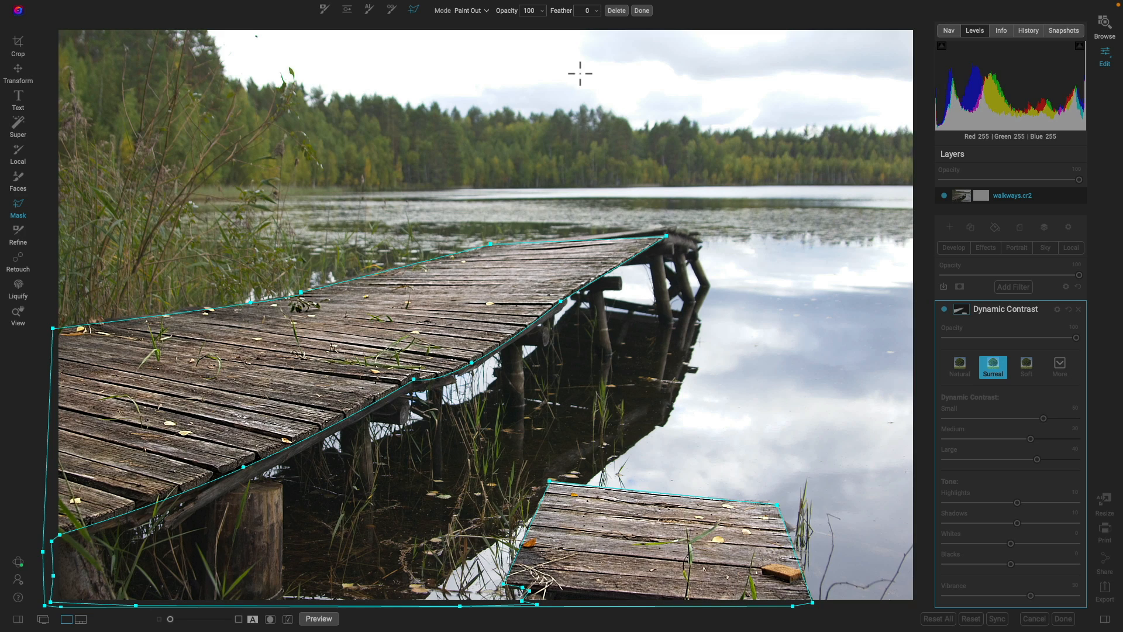
pyautogui.moveTo(566, 21); pyautogui.dragTo(593, 29)
pyautogui.click(644, 11)
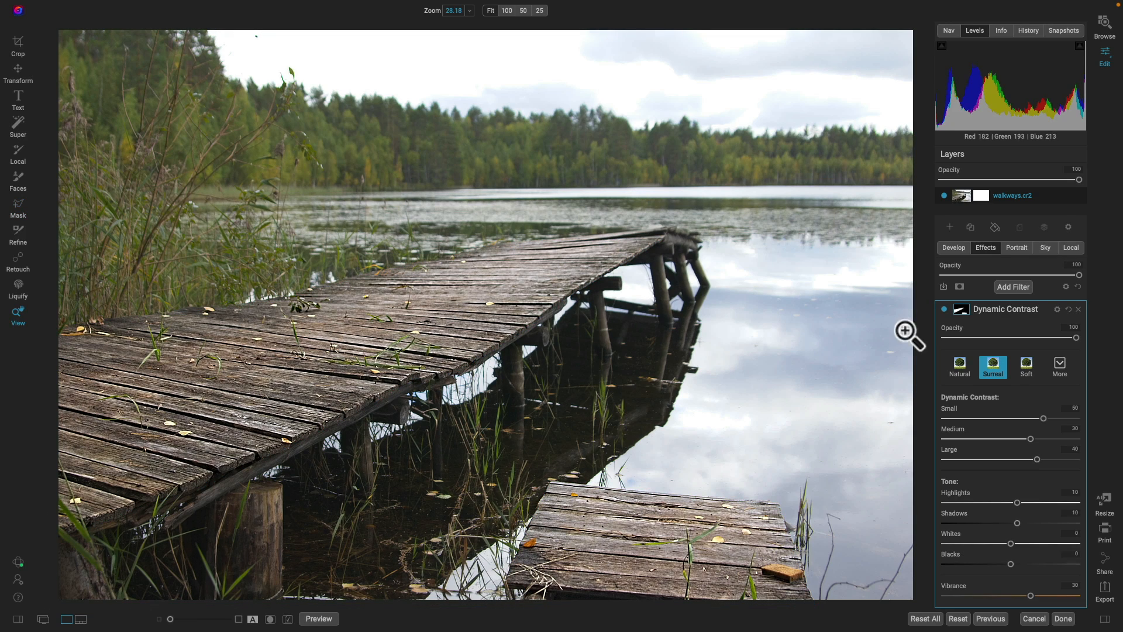
# Step: Compare the walkways with the Dynamic Contrast filter switched off and on
pyautogui.click(946, 309)
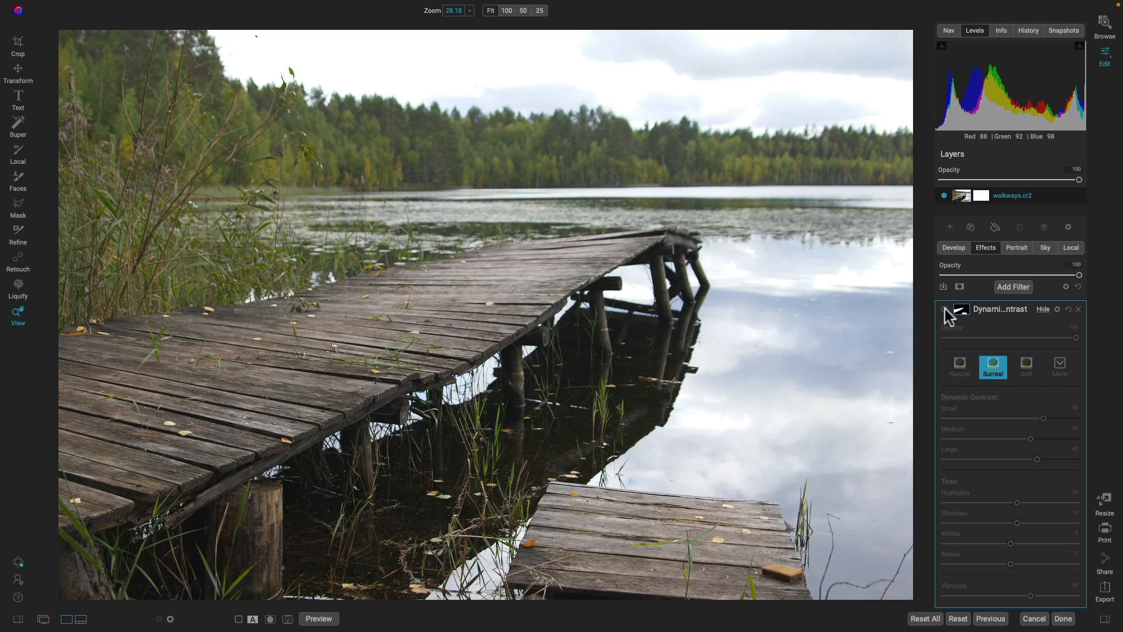
pyautogui.click(946, 309)
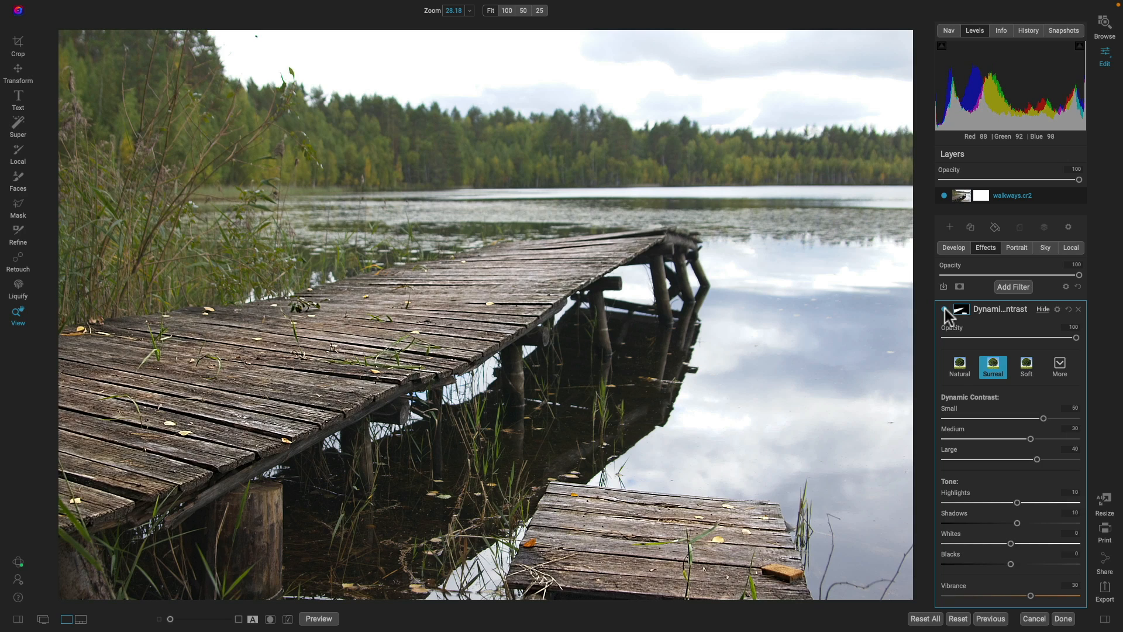
pyautogui.click(946, 309)
pyautogui.click(946, 309)
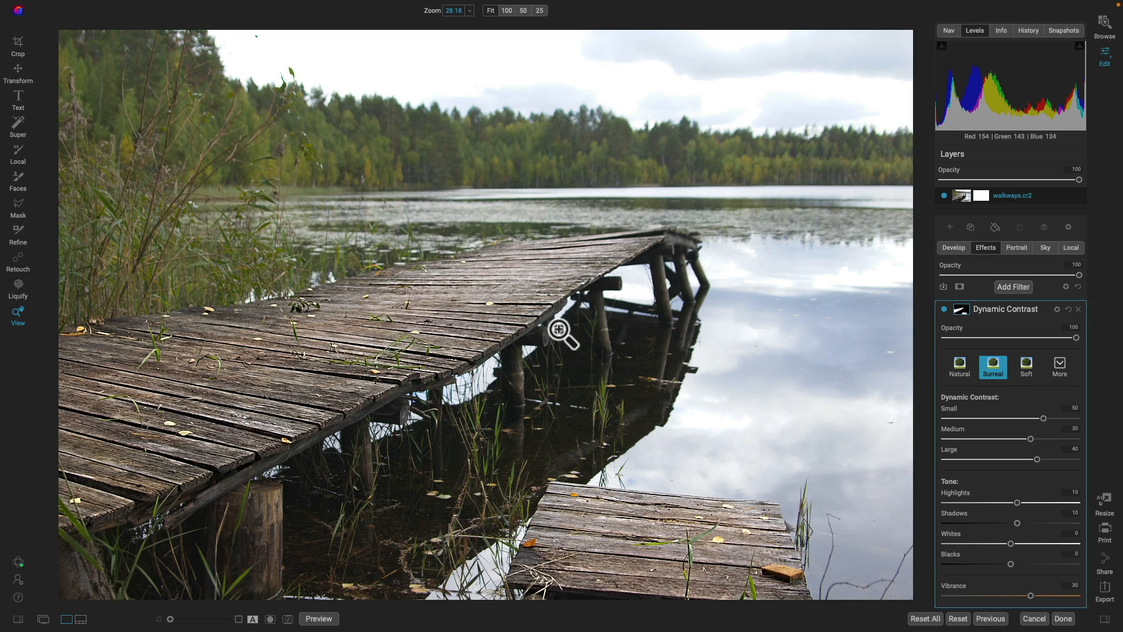
# Step: Copy the walkway mask from the Dynamic Contrast filter and add a Glow filter with the Darker style
pyautogui.click(961, 309)
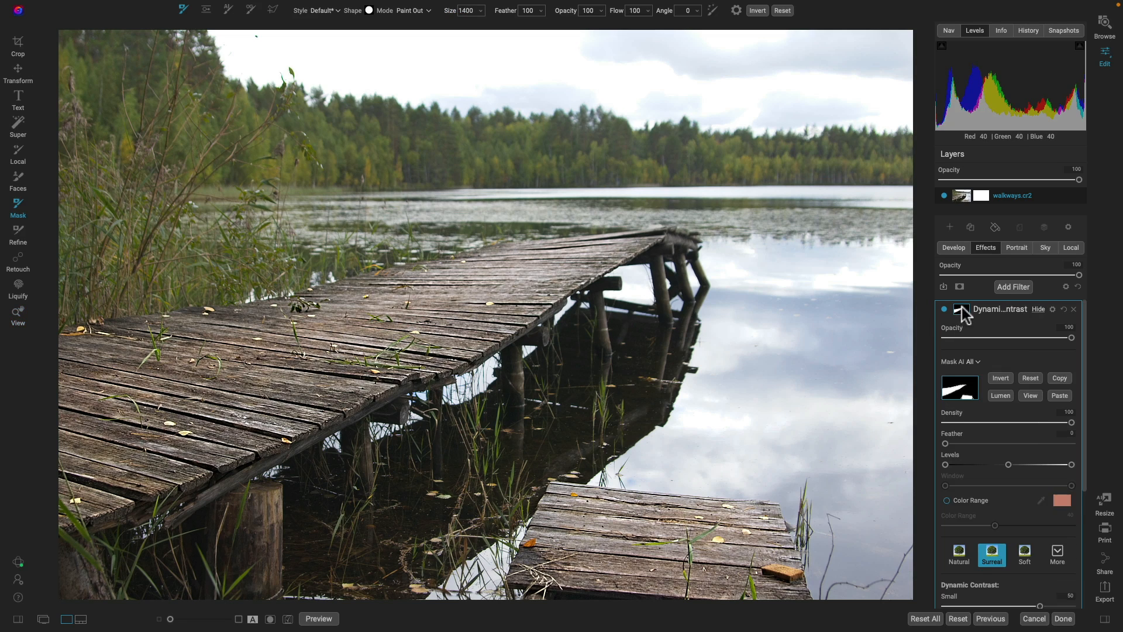
pyautogui.click(1013, 287)
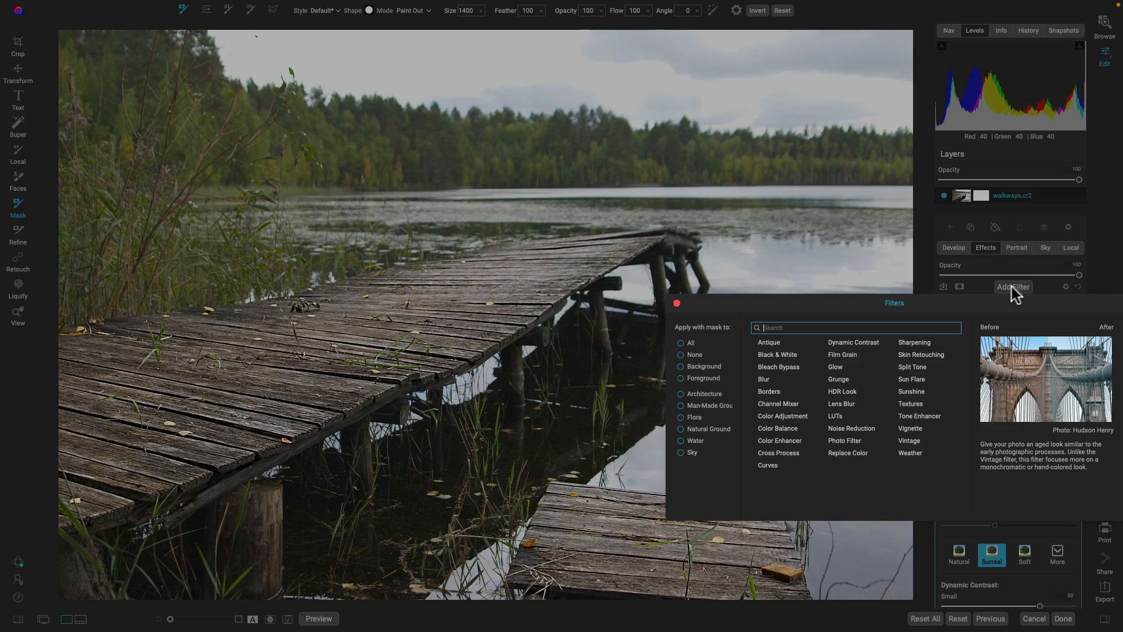
pyautogui.click(845, 367)
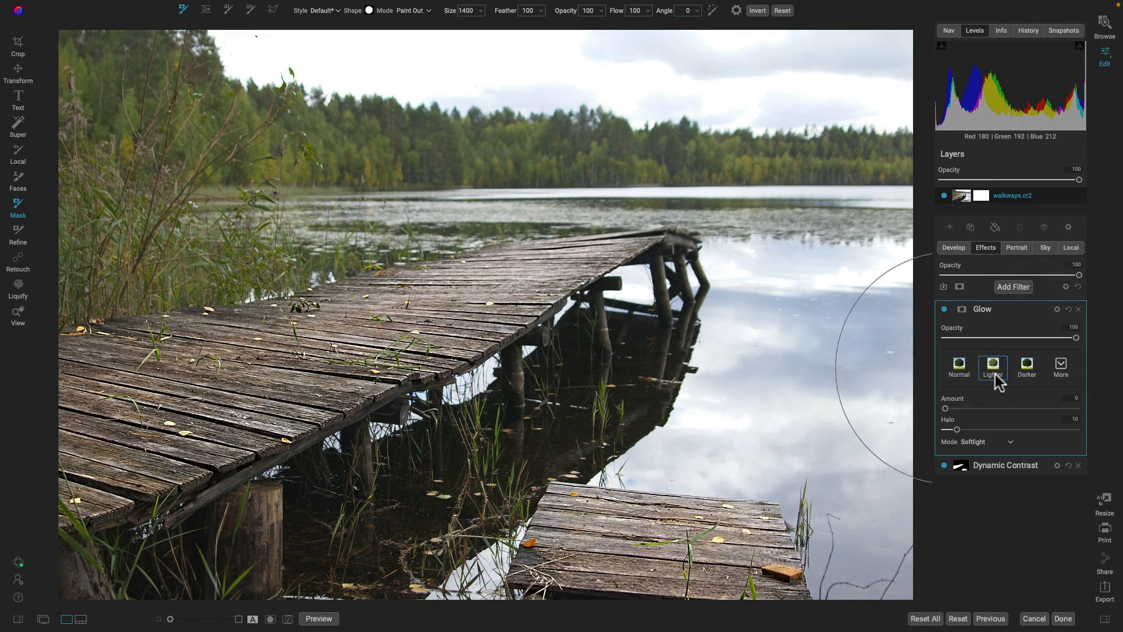
pyautogui.click(1027, 368)
# Step: Paste the walkway mask into the Glow filter, inverted to exclude the walkways, and compare the photo with and without the glow
pyautogui.click(962, 310)
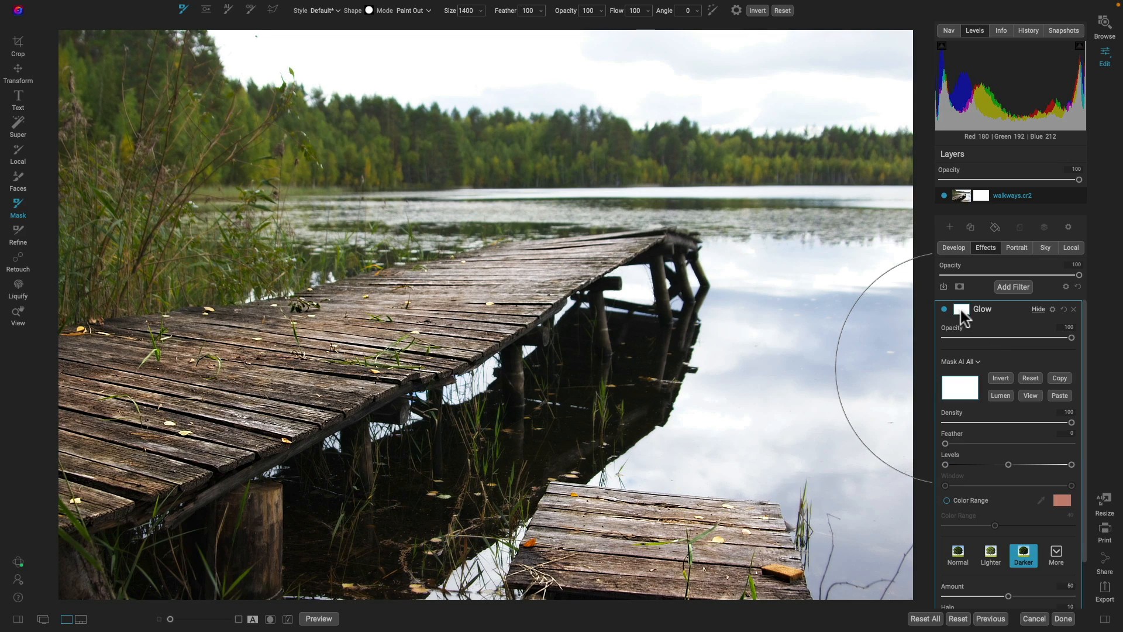
pyautogui.click(1059, 396)
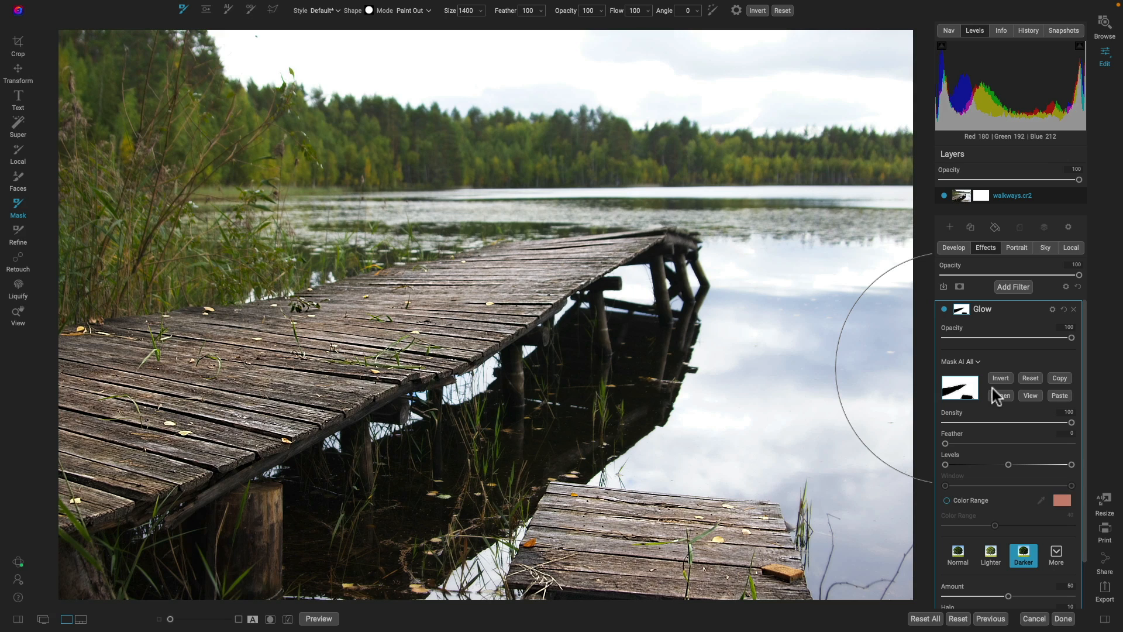
pyautogui.click(944, 308)
pyautogui.click(944, 309)
# Step: Darken the sky with a local linear gradient at -1 exposure, tilted along the treeline with a wider transition, and compare its effect
pyautogui.click(1072, 248)
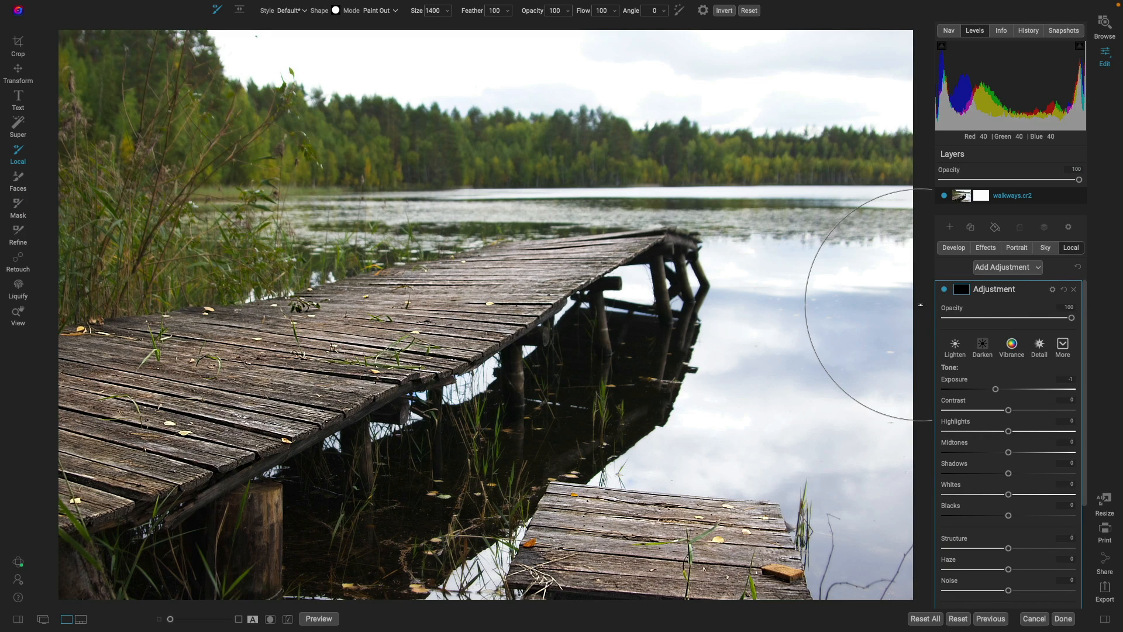
pyautogui.press('x')
pyautogui.press('g')
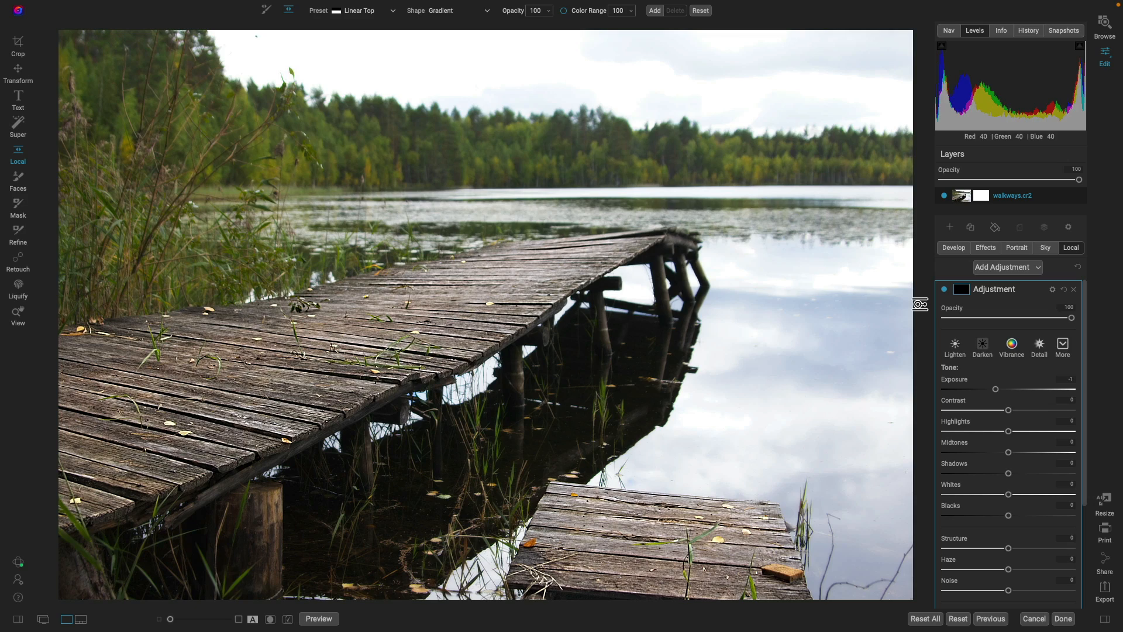
pyautogui.click(602, 135)
pyautogui.moveTo(641, 138); pyautogui.dragTo(545, 134)
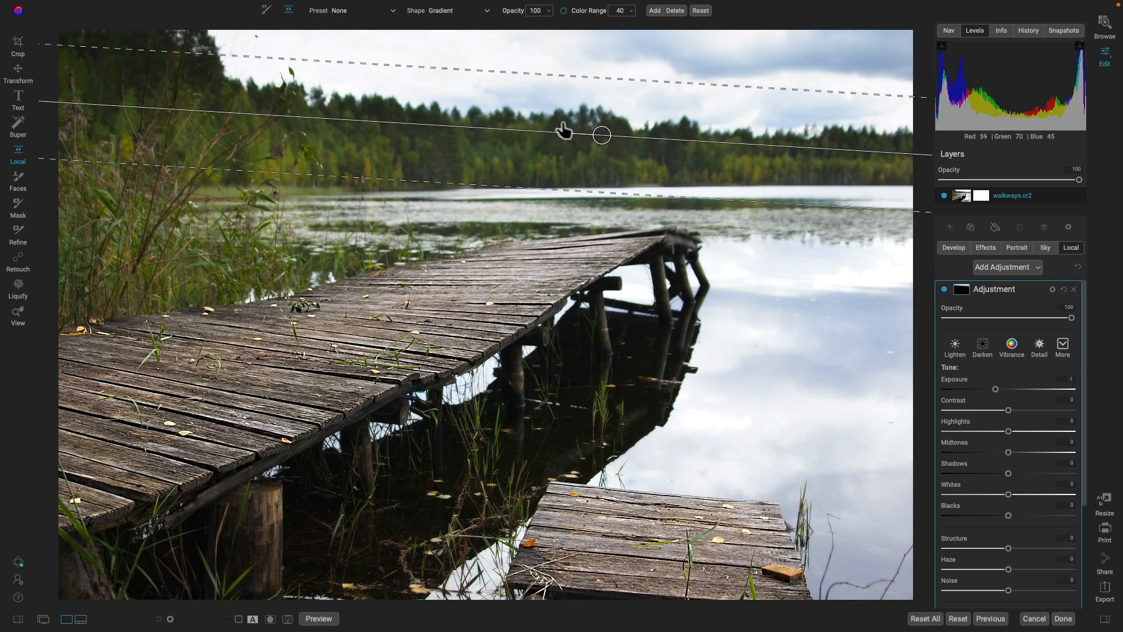
pyautogui.moveTo(613, 81); pyautogui.dragTo(613, 52)
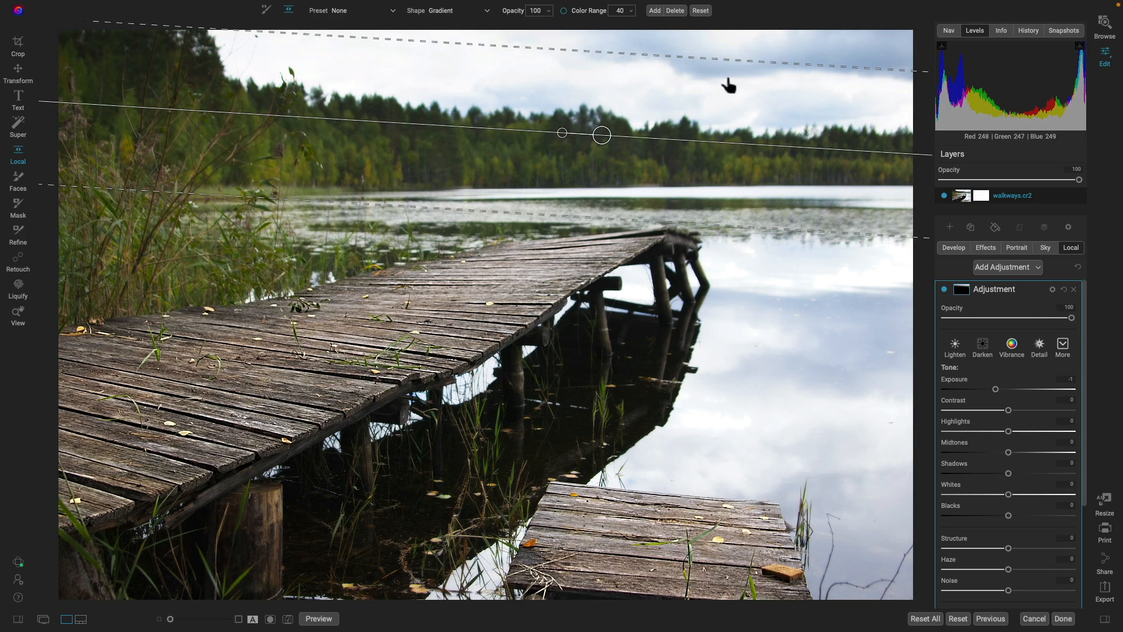
pyautogui.click(945, 289)
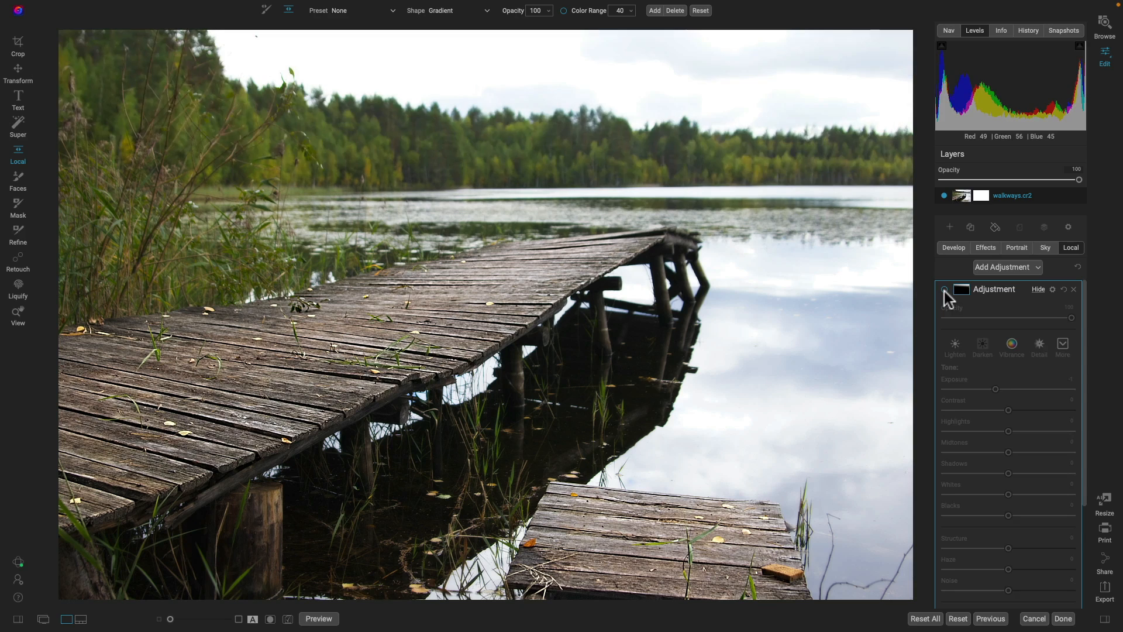
pyautogui.click(944, 289)
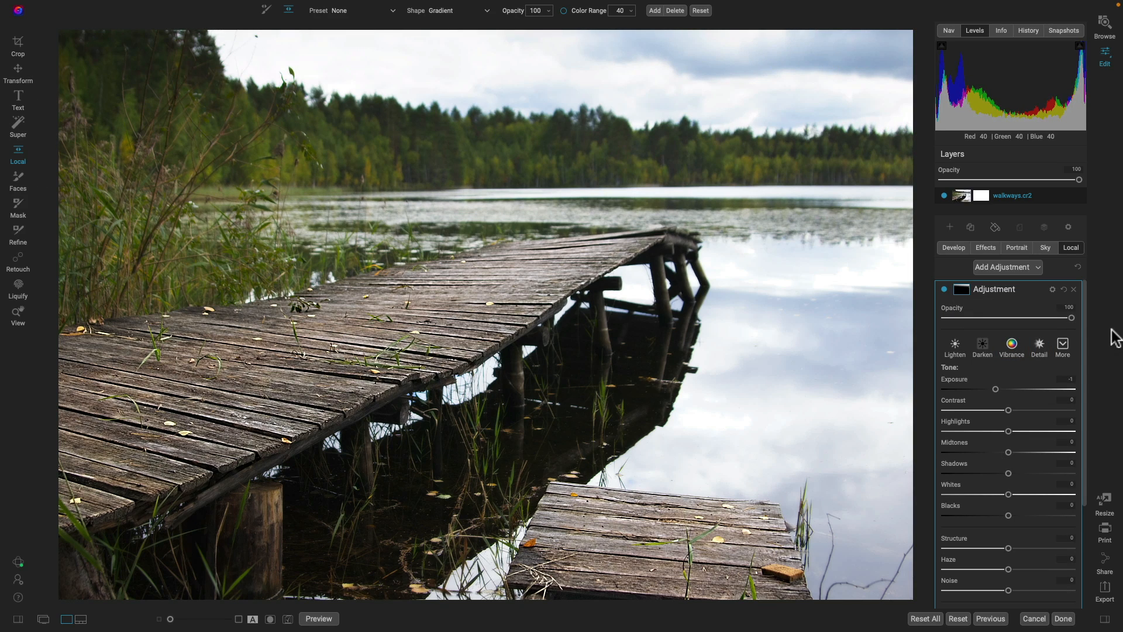
# Step: Collapse the Glow filter's settings and compare the photo with Glow and Dynamic Contrast switched off and back on
pyautogui.click(989, 248)
pyautogui.click(944, 309)
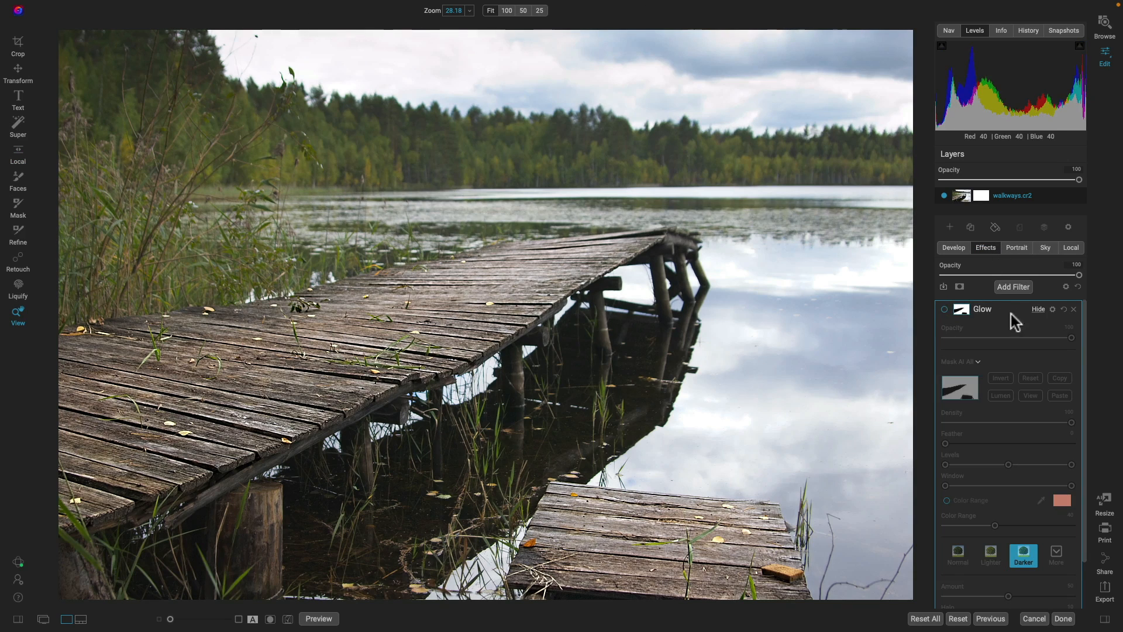
pyautogui.click(1039, 309)
pyautogui.click(944, 327)
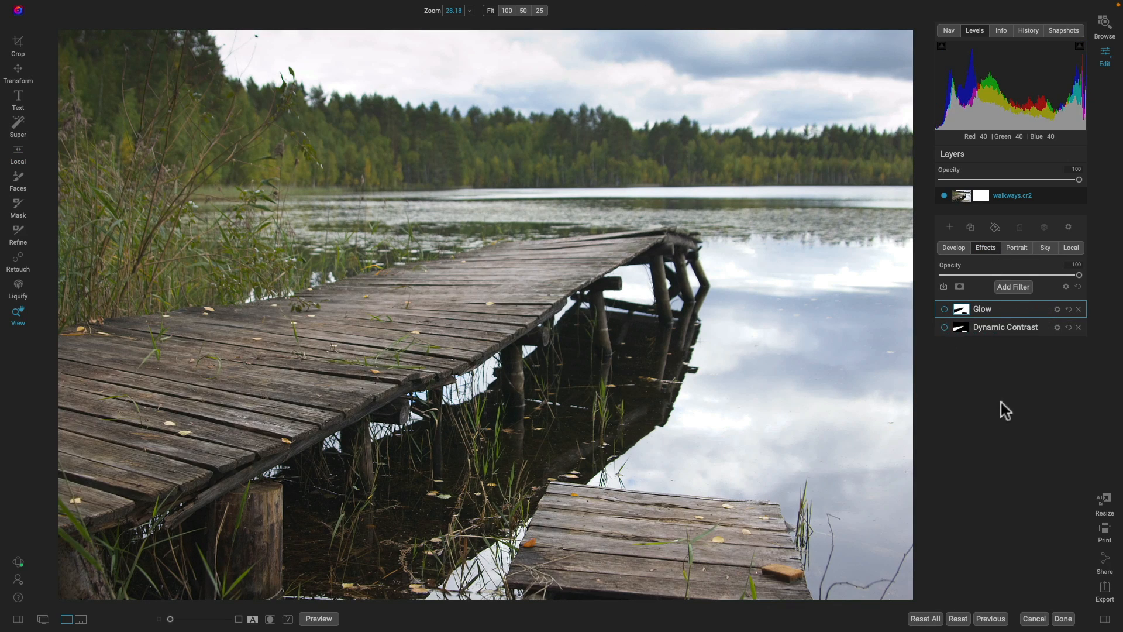
pyautogui.click(944, 309)
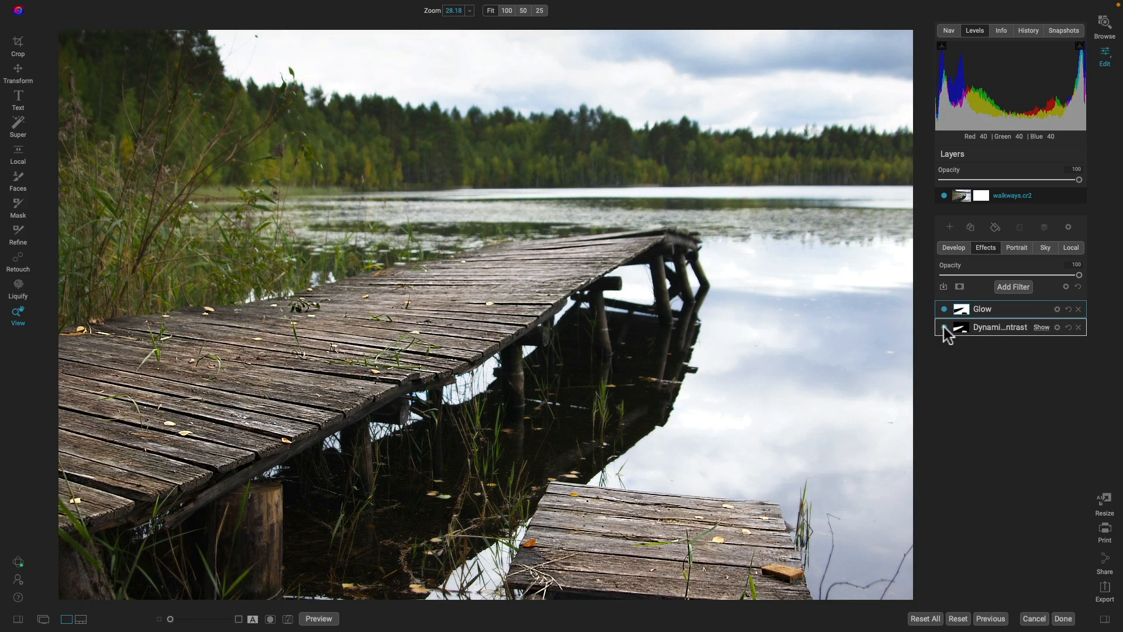
# Step: Compare the photo without the local sky adjustment and without any edits, and open the Develop settings
pyautogui.click(1069, 247)
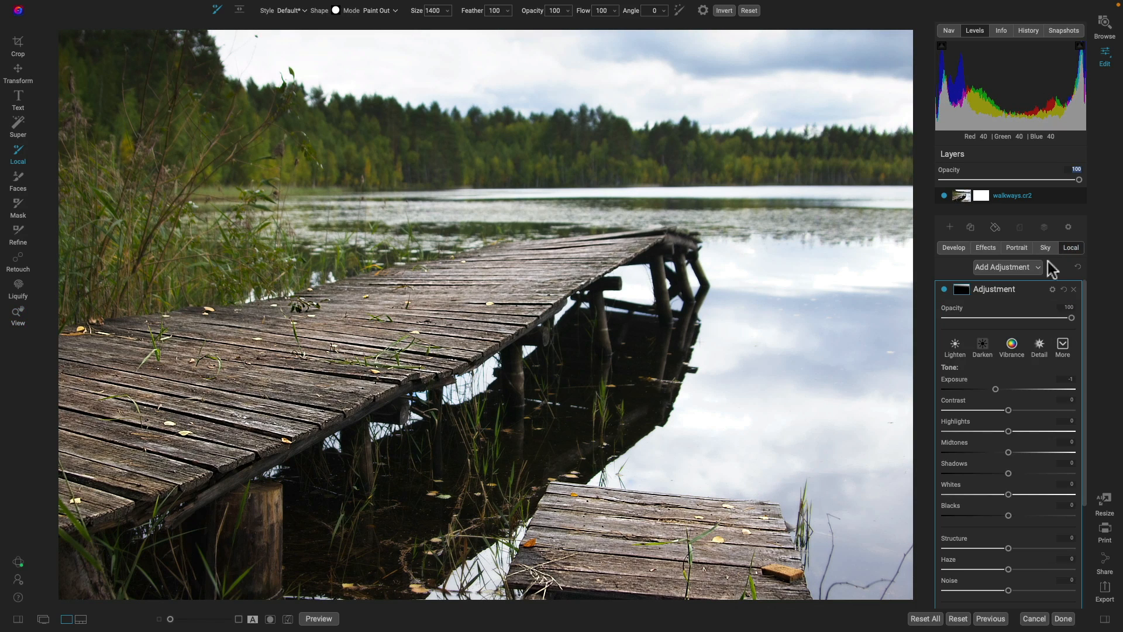
pyautogui.click(944, 289)
pyautogui.click(943, 290)
pyautogui.press('\\')
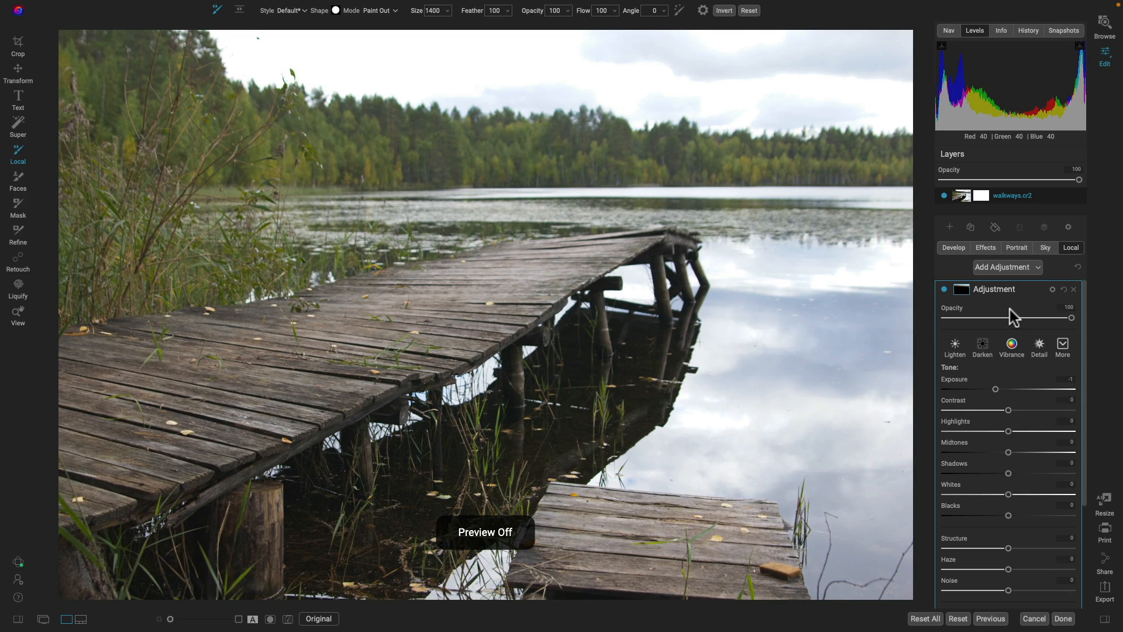
pyautogui.press('\\')
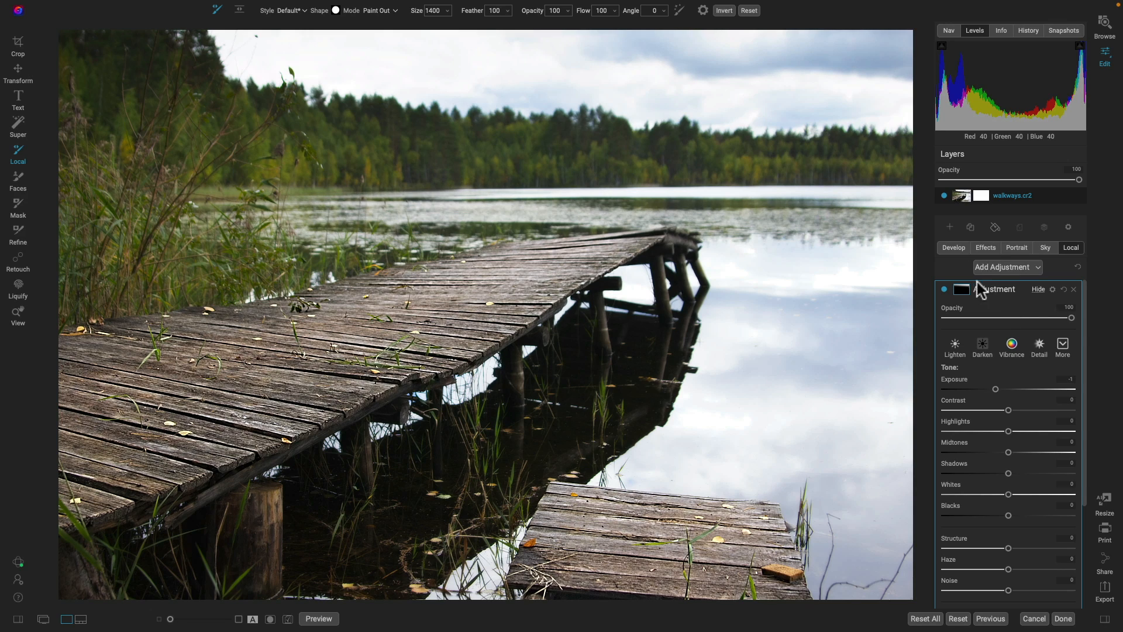
pyautogui.click(955, 247)
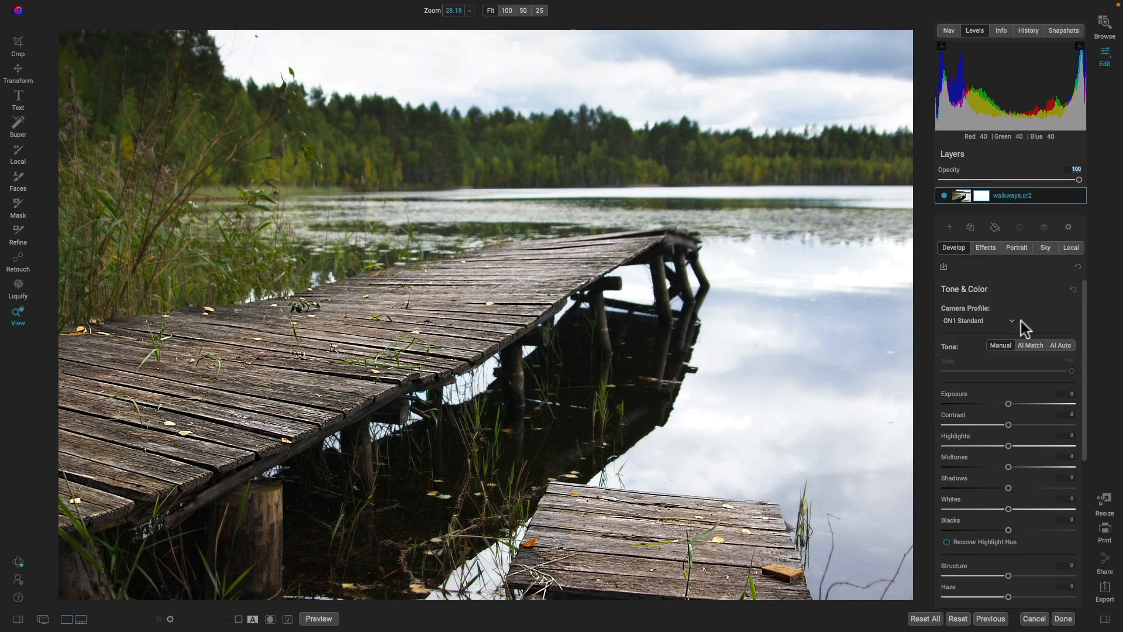